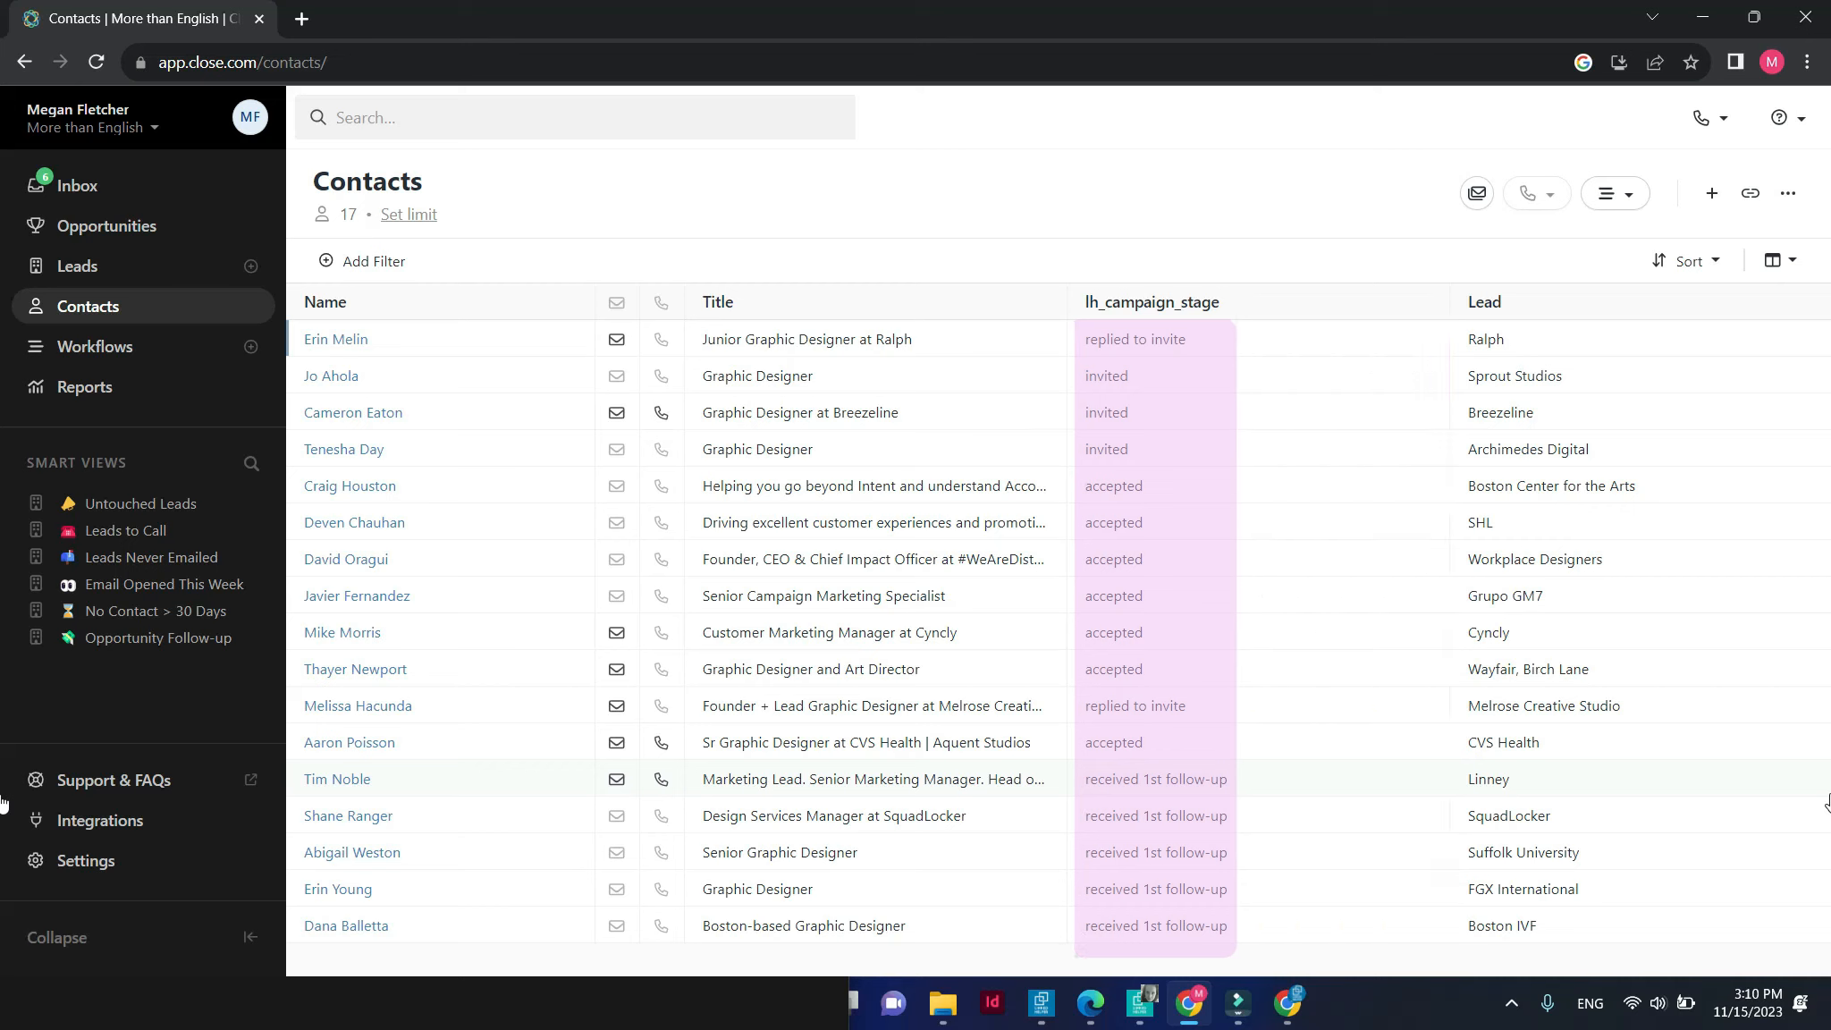
Switch to Linked Helper and add a Send person to external CRM action for Close CRM after the invitation action, keeping the stored access settings
{"action": "key", "text": "alt+Tab"}
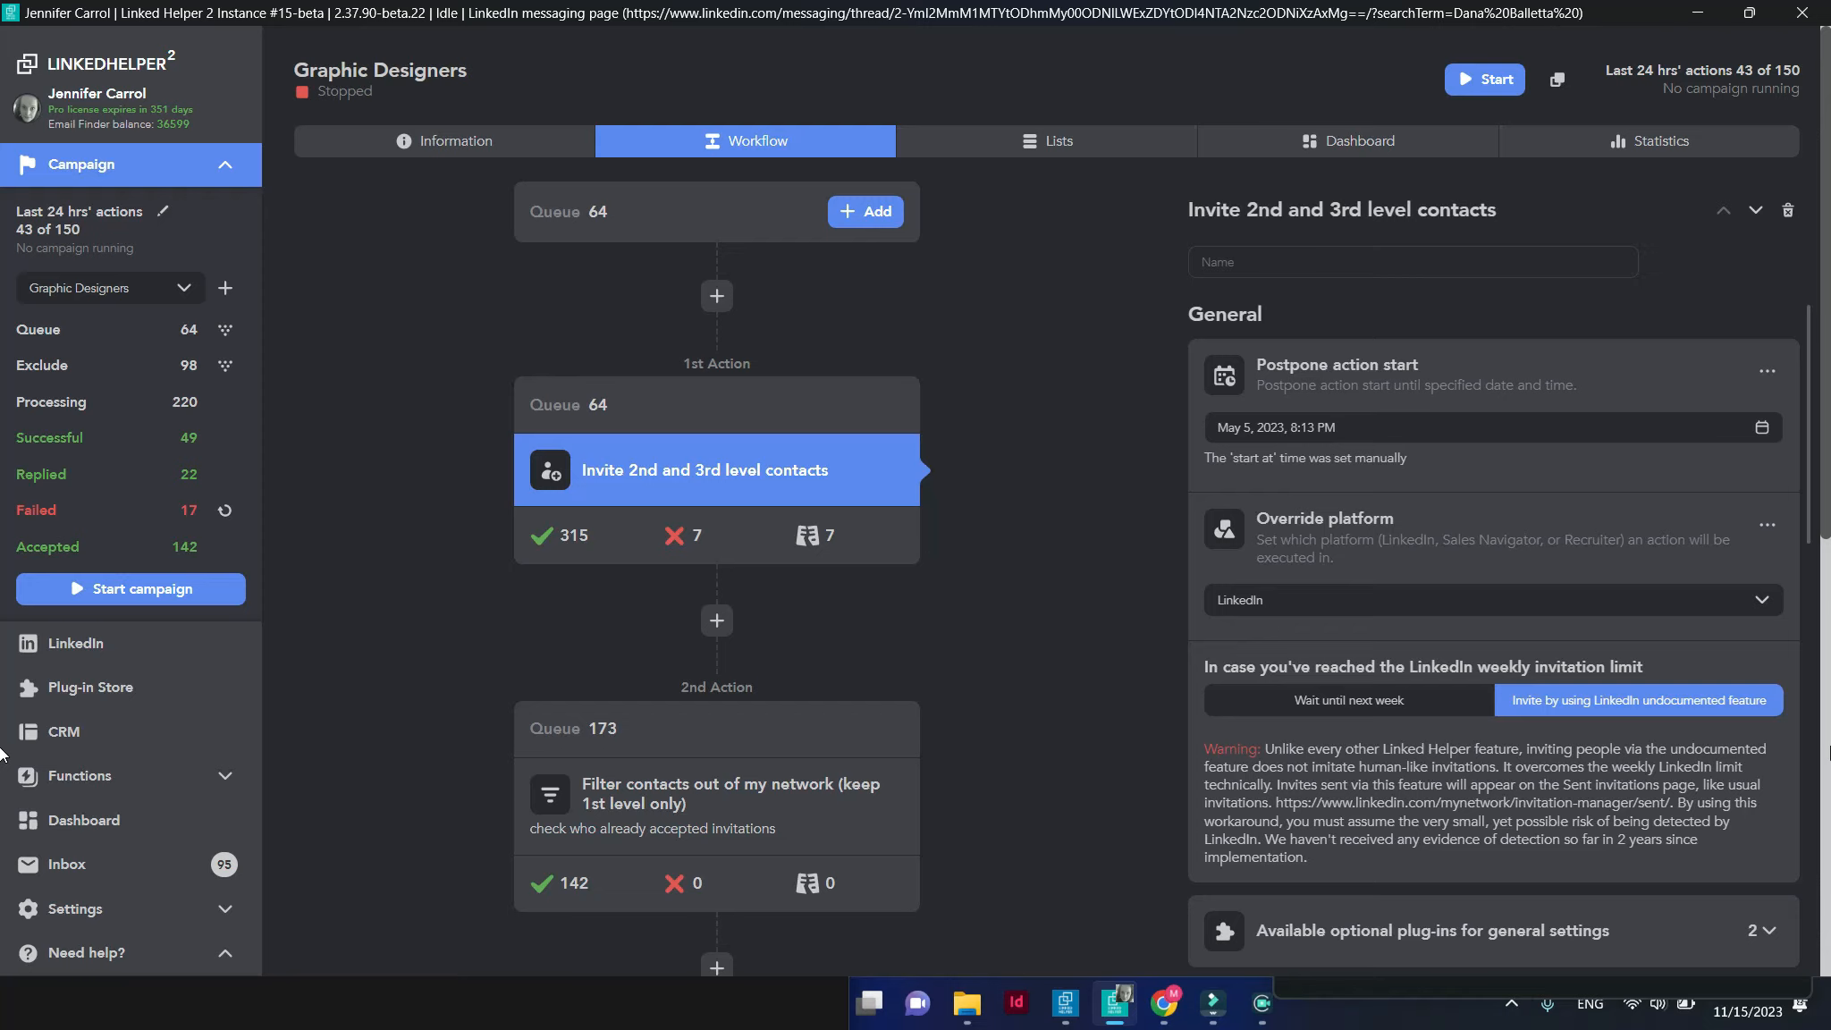
{"action": "left_click", "coordinate": [727, 621]}
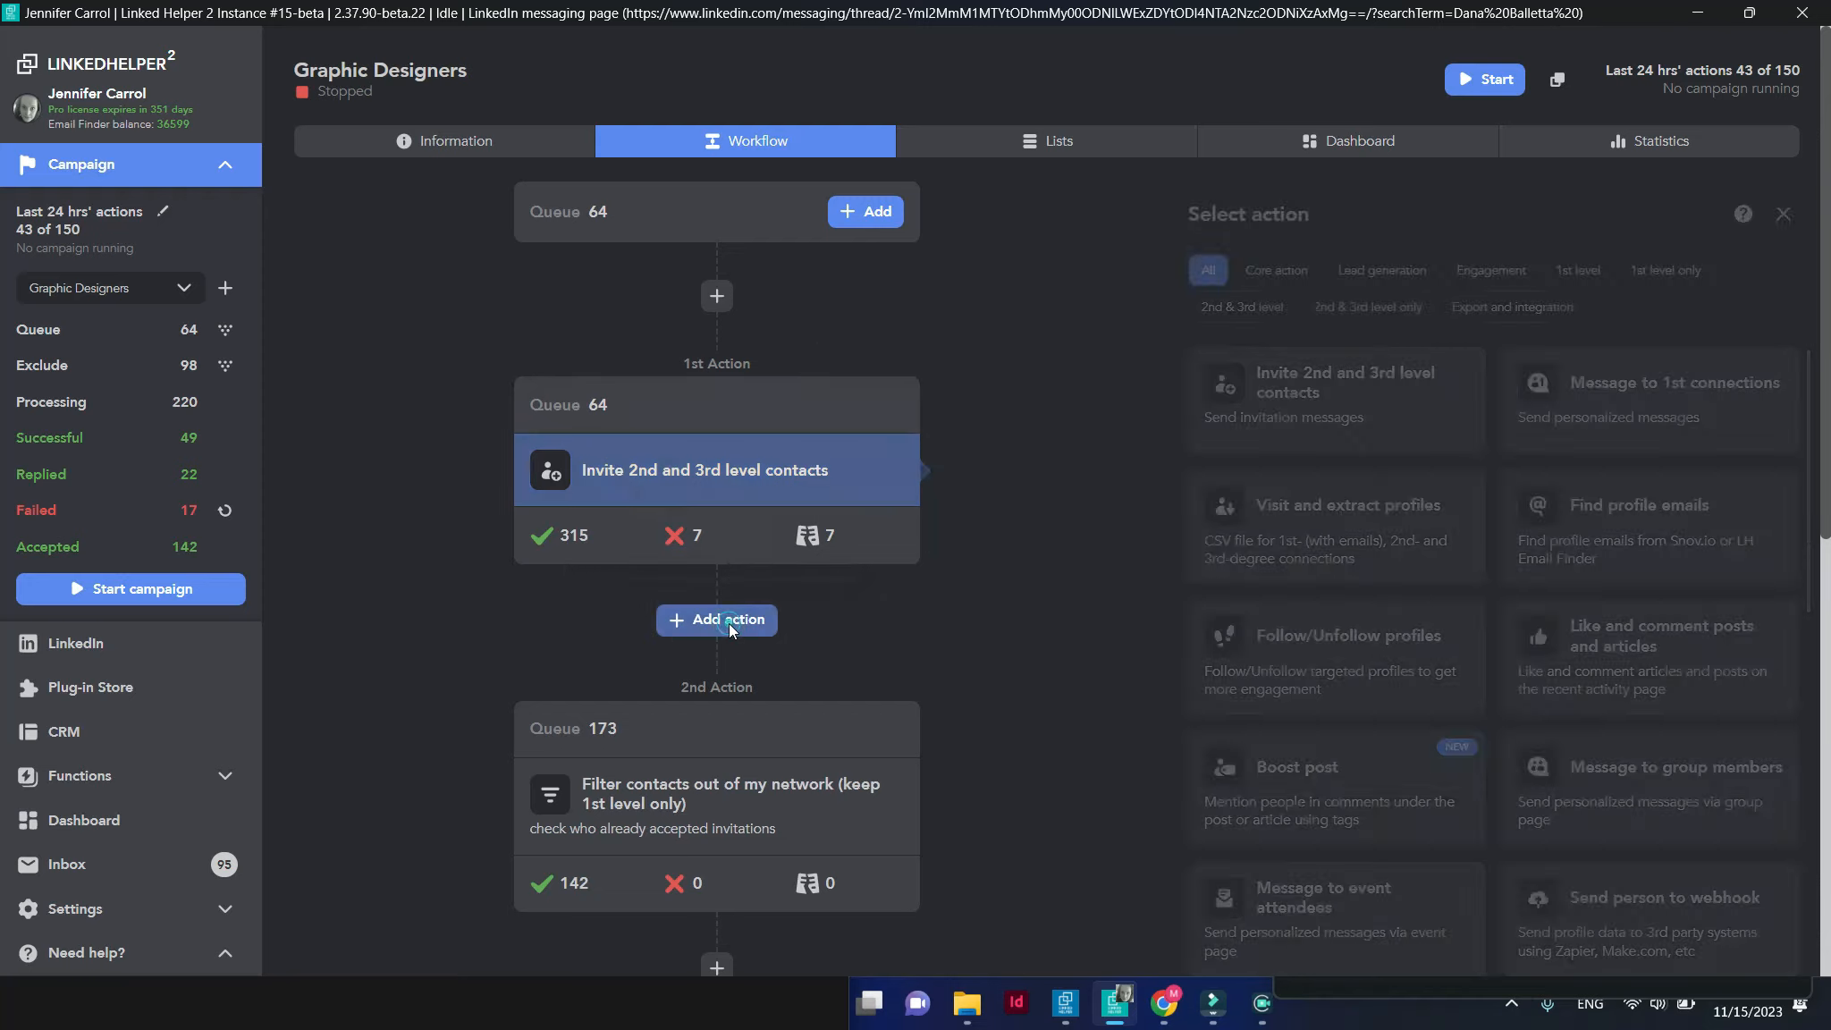
{"action": "left_click", "coordinate": [1513, 307]}
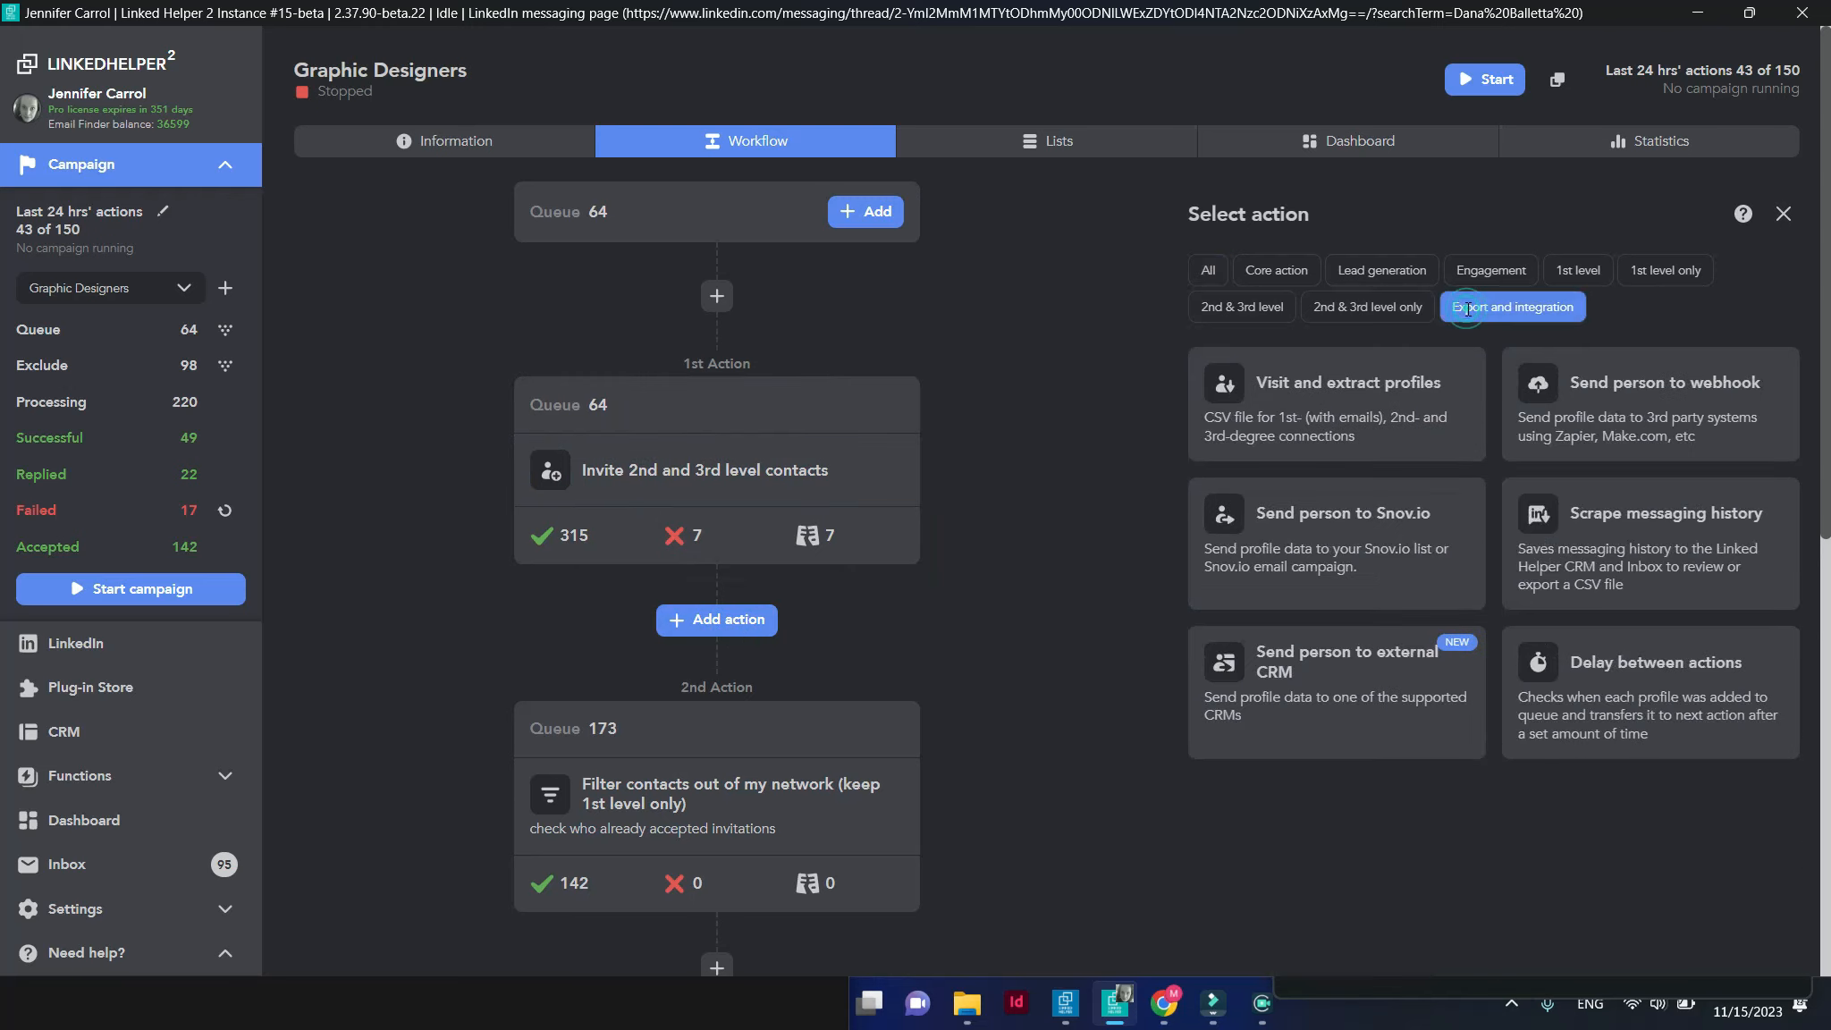
{"action": "mouse_move", "coordinate": [1433, 707]}
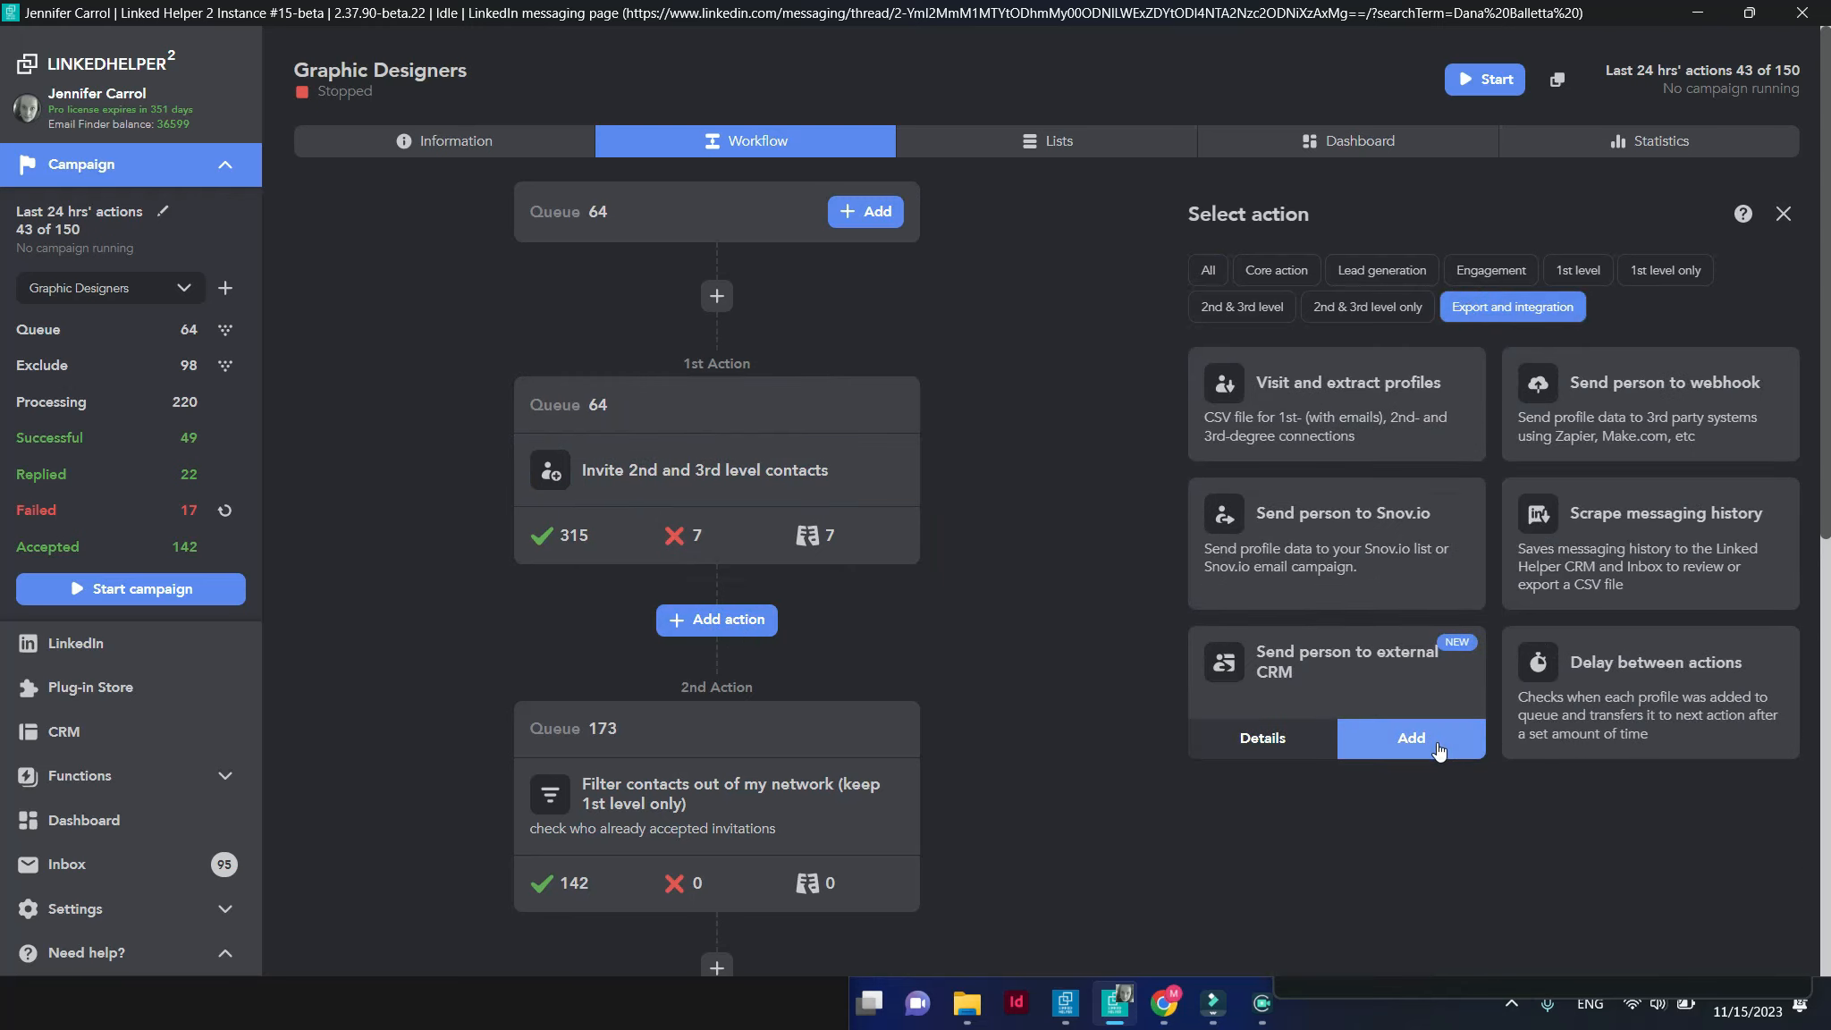
{"action": "left_click", "coordinate": [1436, 744]}
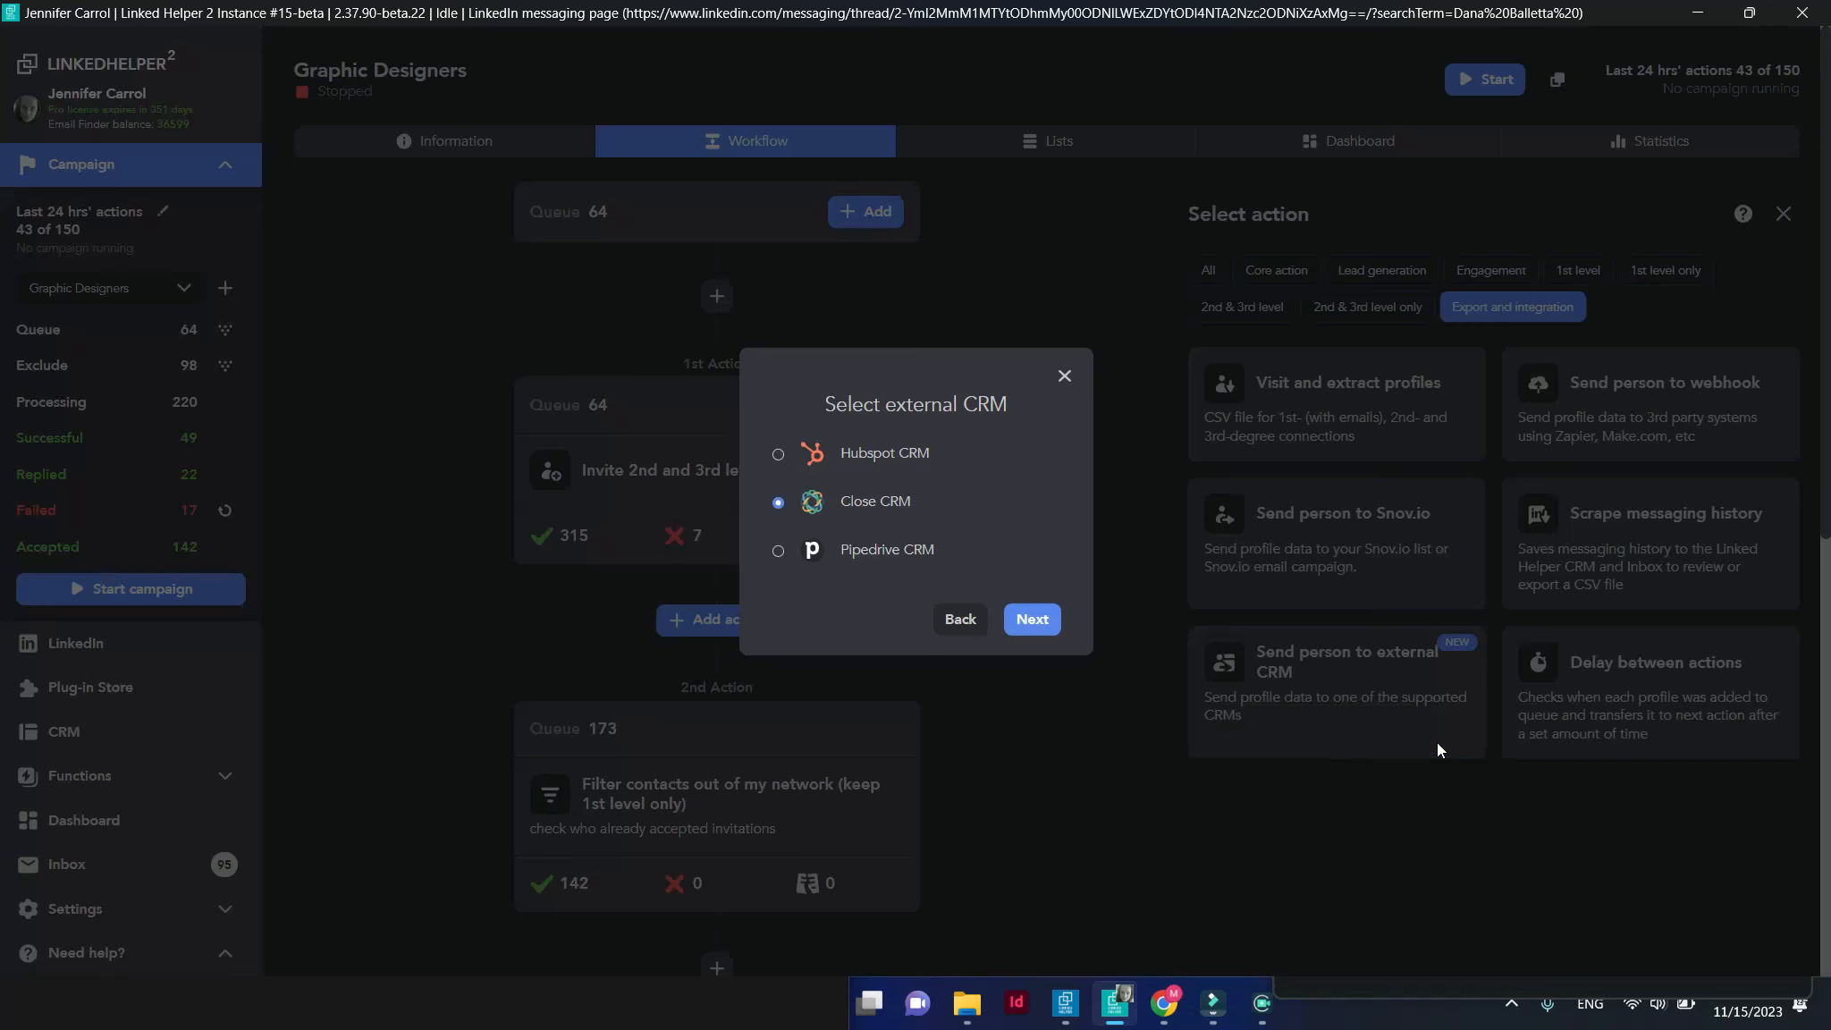
{"action": "left_click", "coordinate": [1033, 620]}
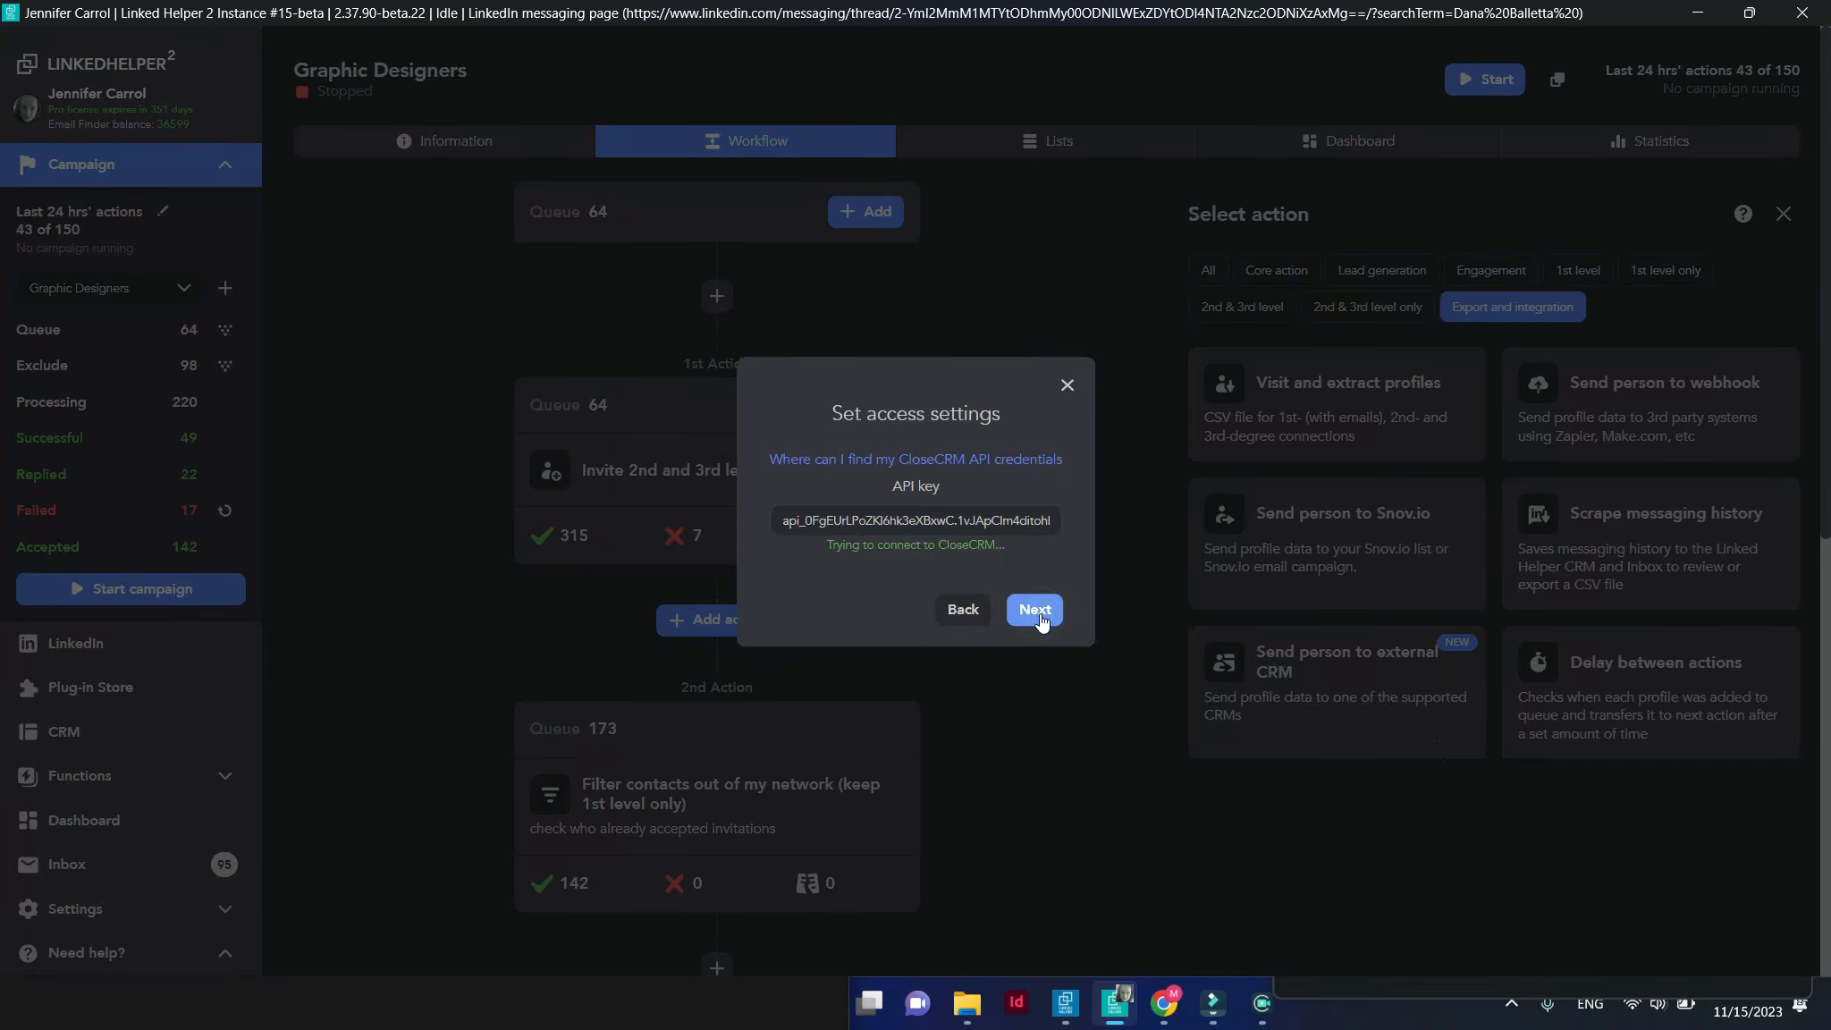
{"action": "left_click", "coordinate": [1038, 613]}
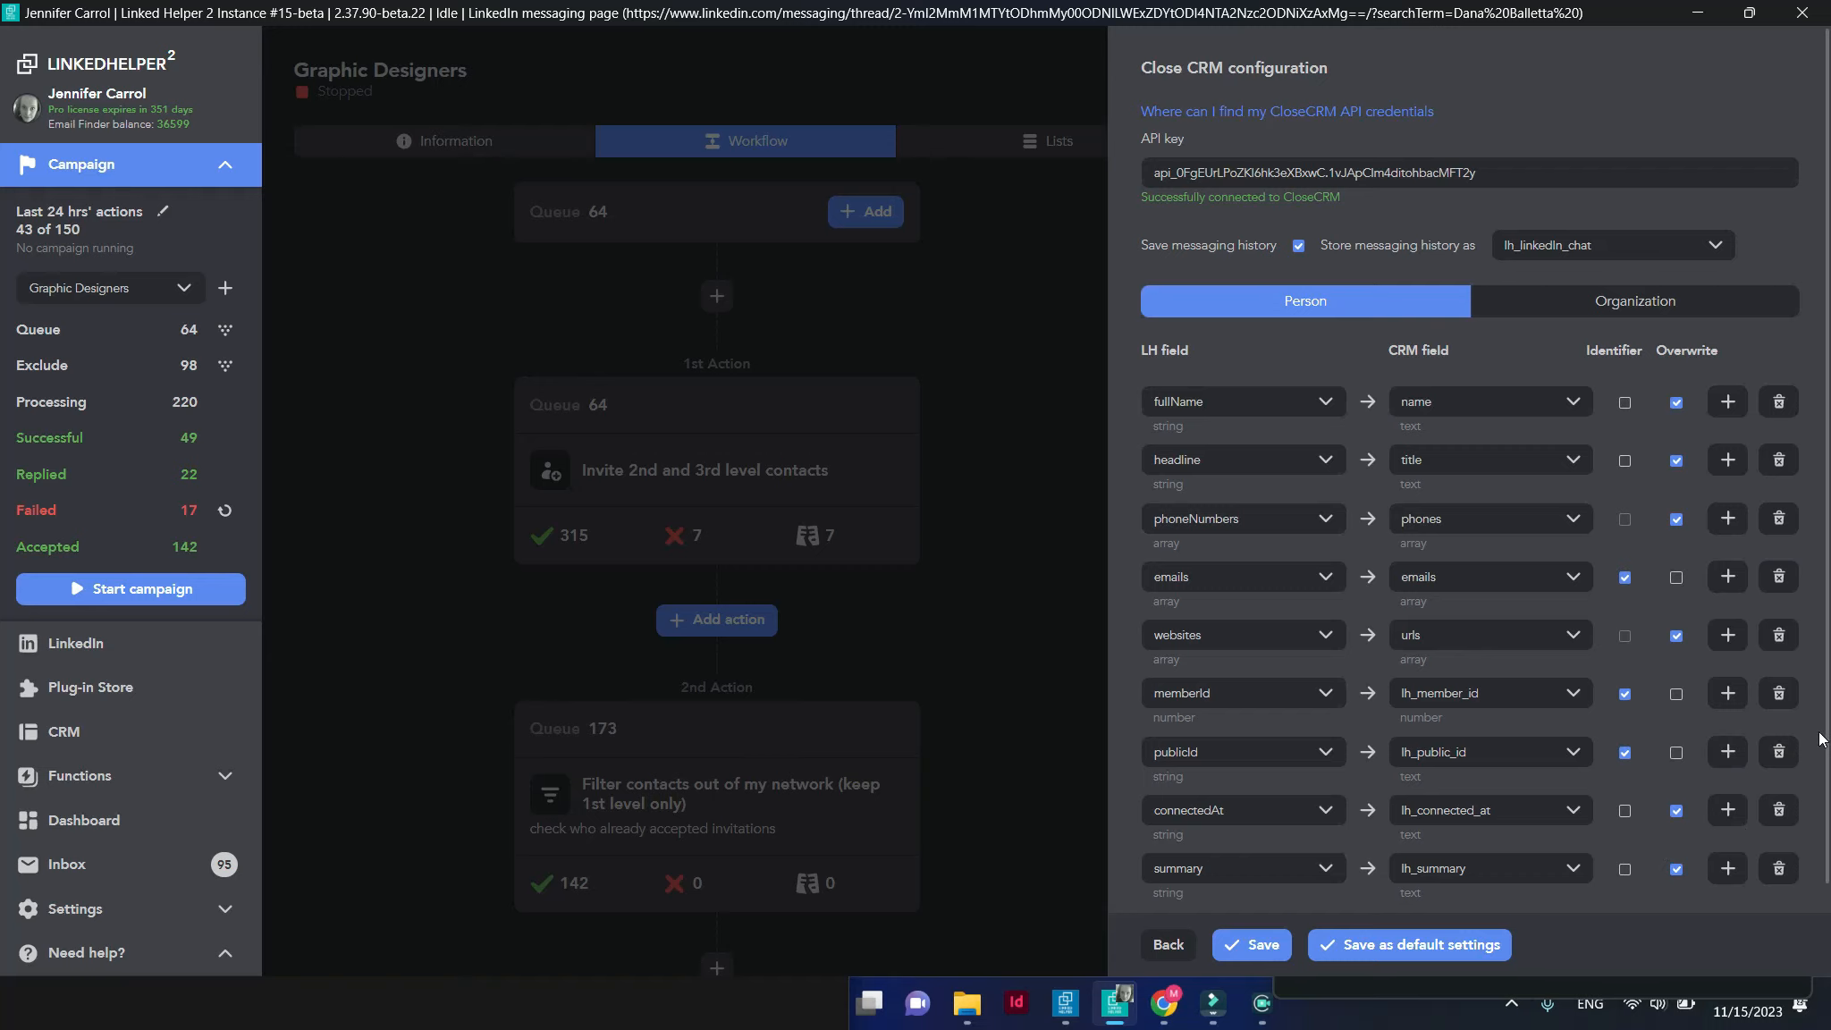
Add a person field mapping from CONSTANT_VALUE to a newly created CRM field named lh_campaign_stage
{"action": "scroll", "coordinate": [1820, 737], "scroll_direction": "down", "scroll_amount": 2}
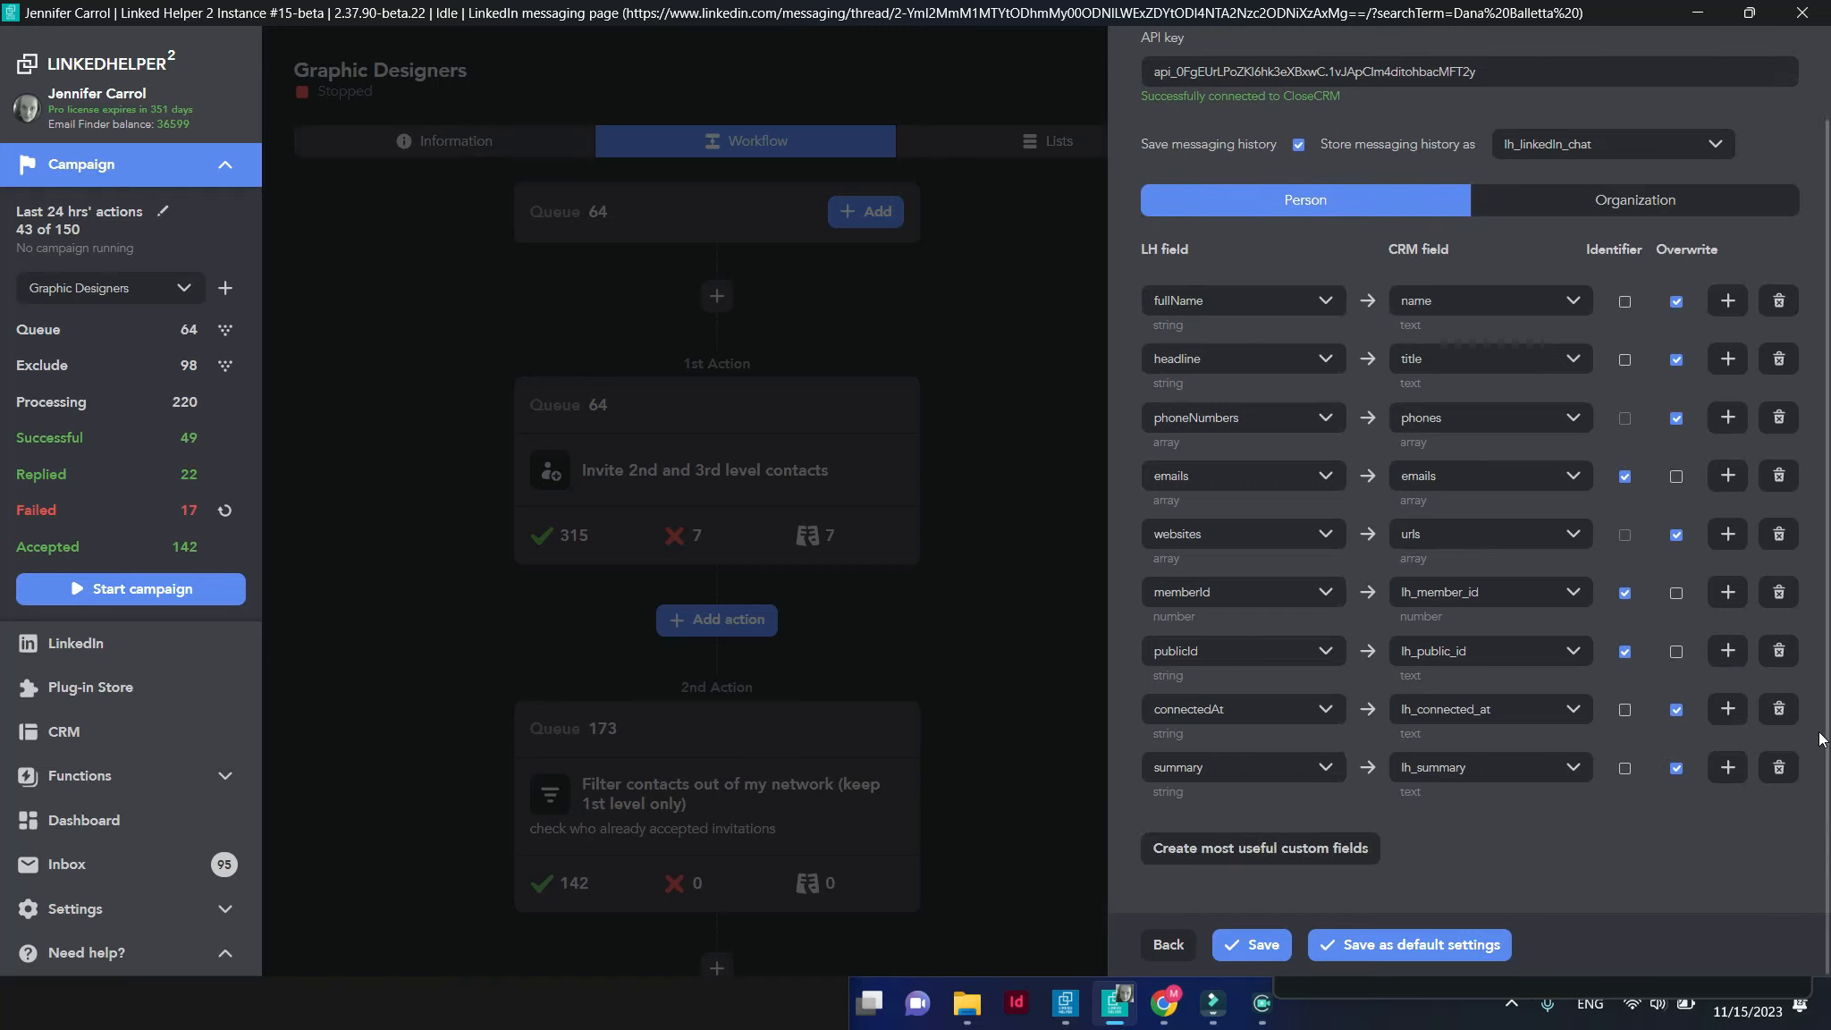
{"action": "left_click", "coordinate": [1731, 776]}
{"action": "left_click", "coordinate": [1333, 828]}
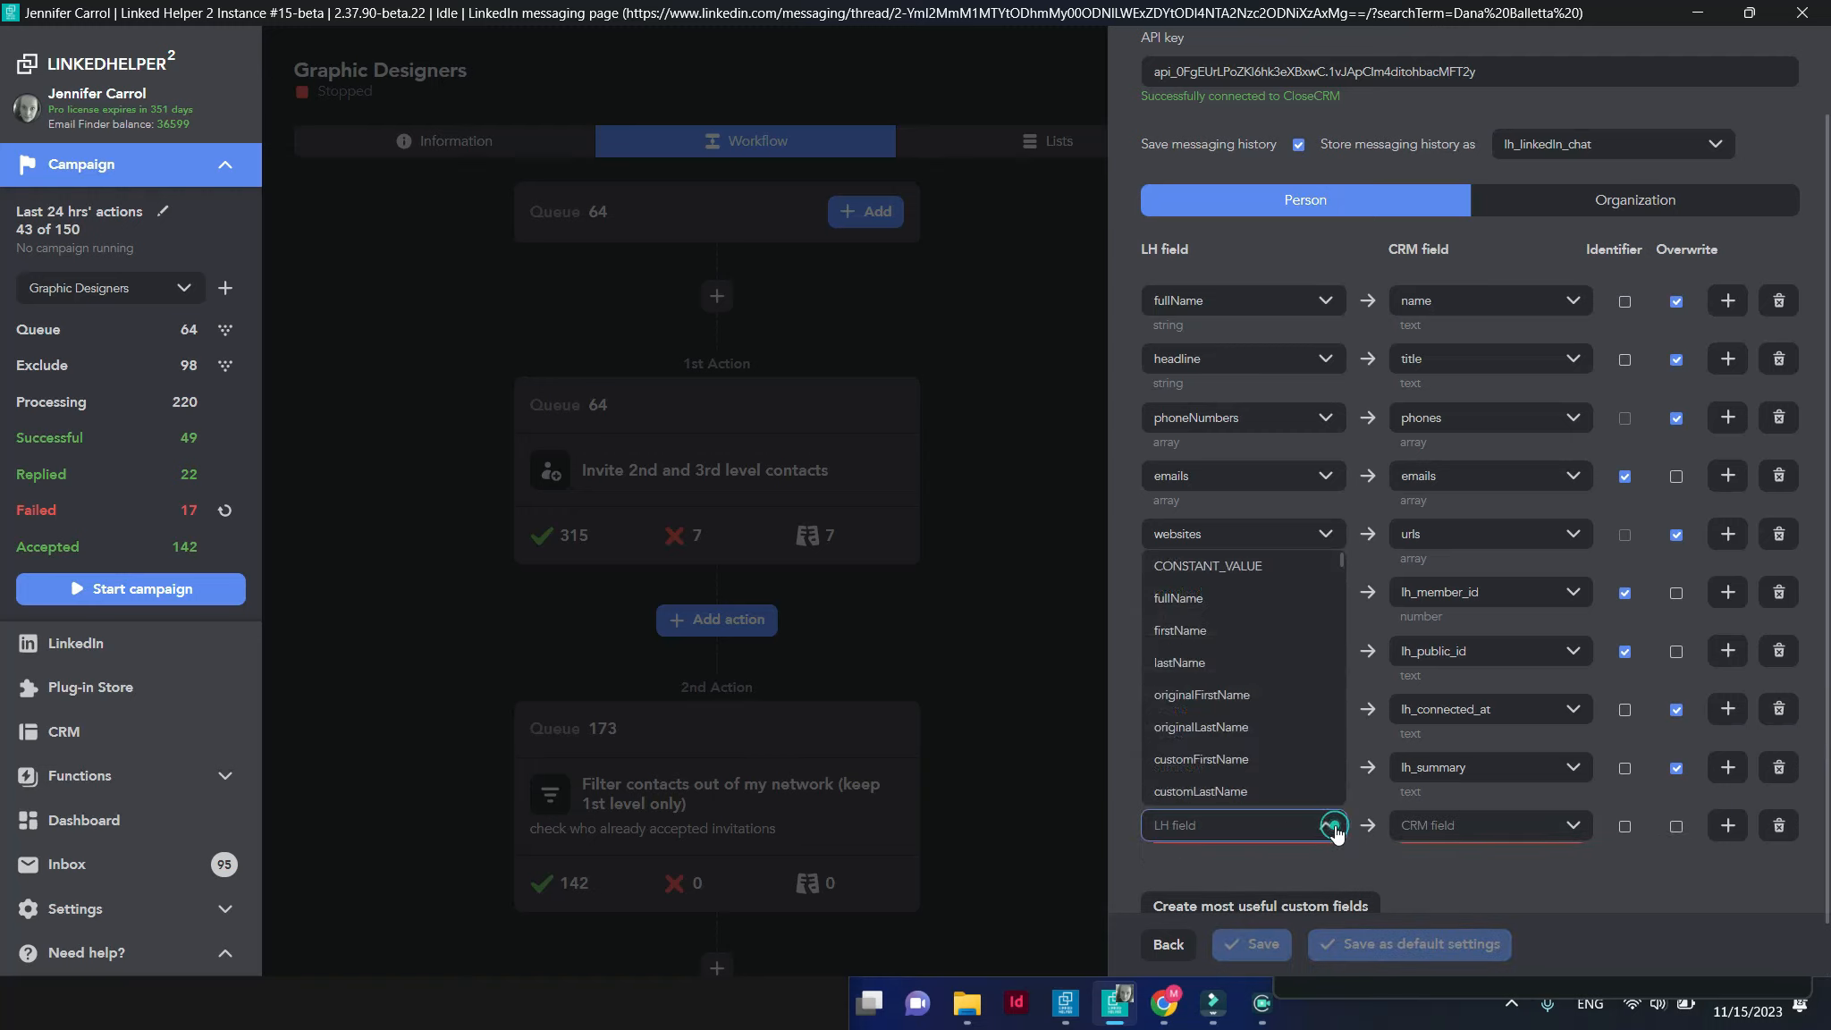
{"action": "left_click", "coordinate": [1279, 567]}
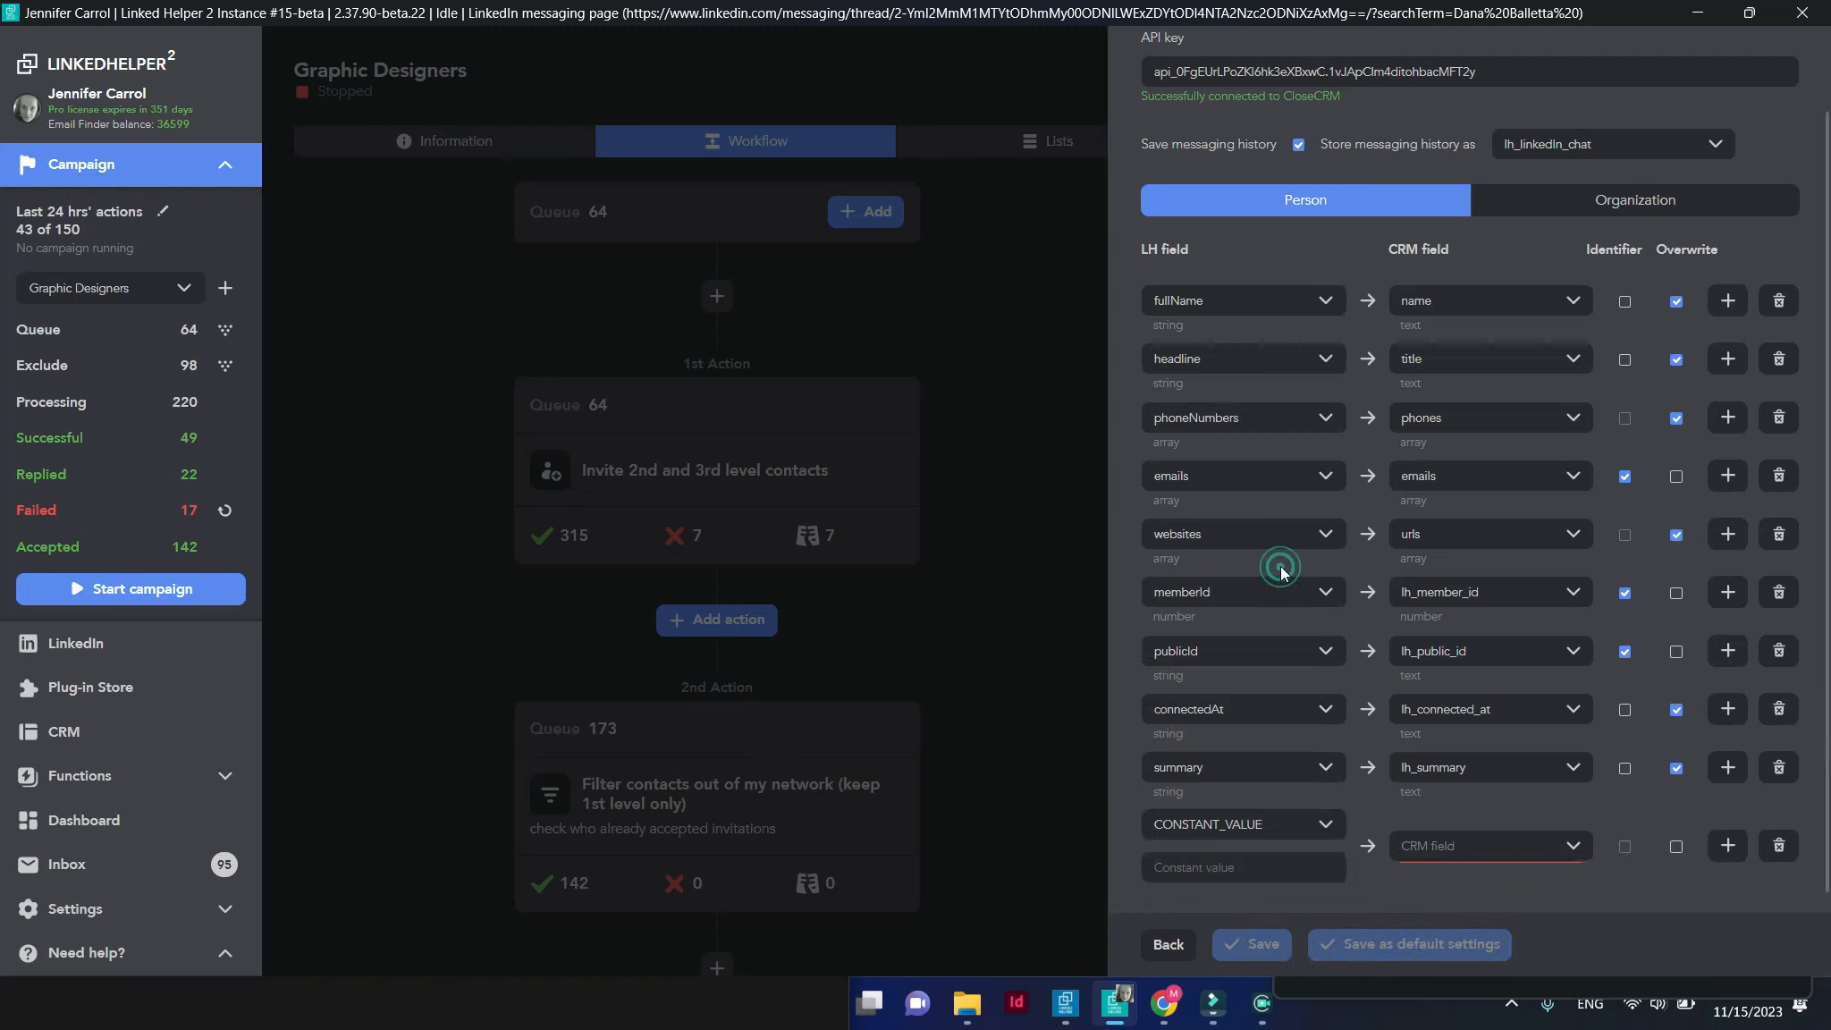
{"action": "left_click", "coordinate": [1434, 857]}
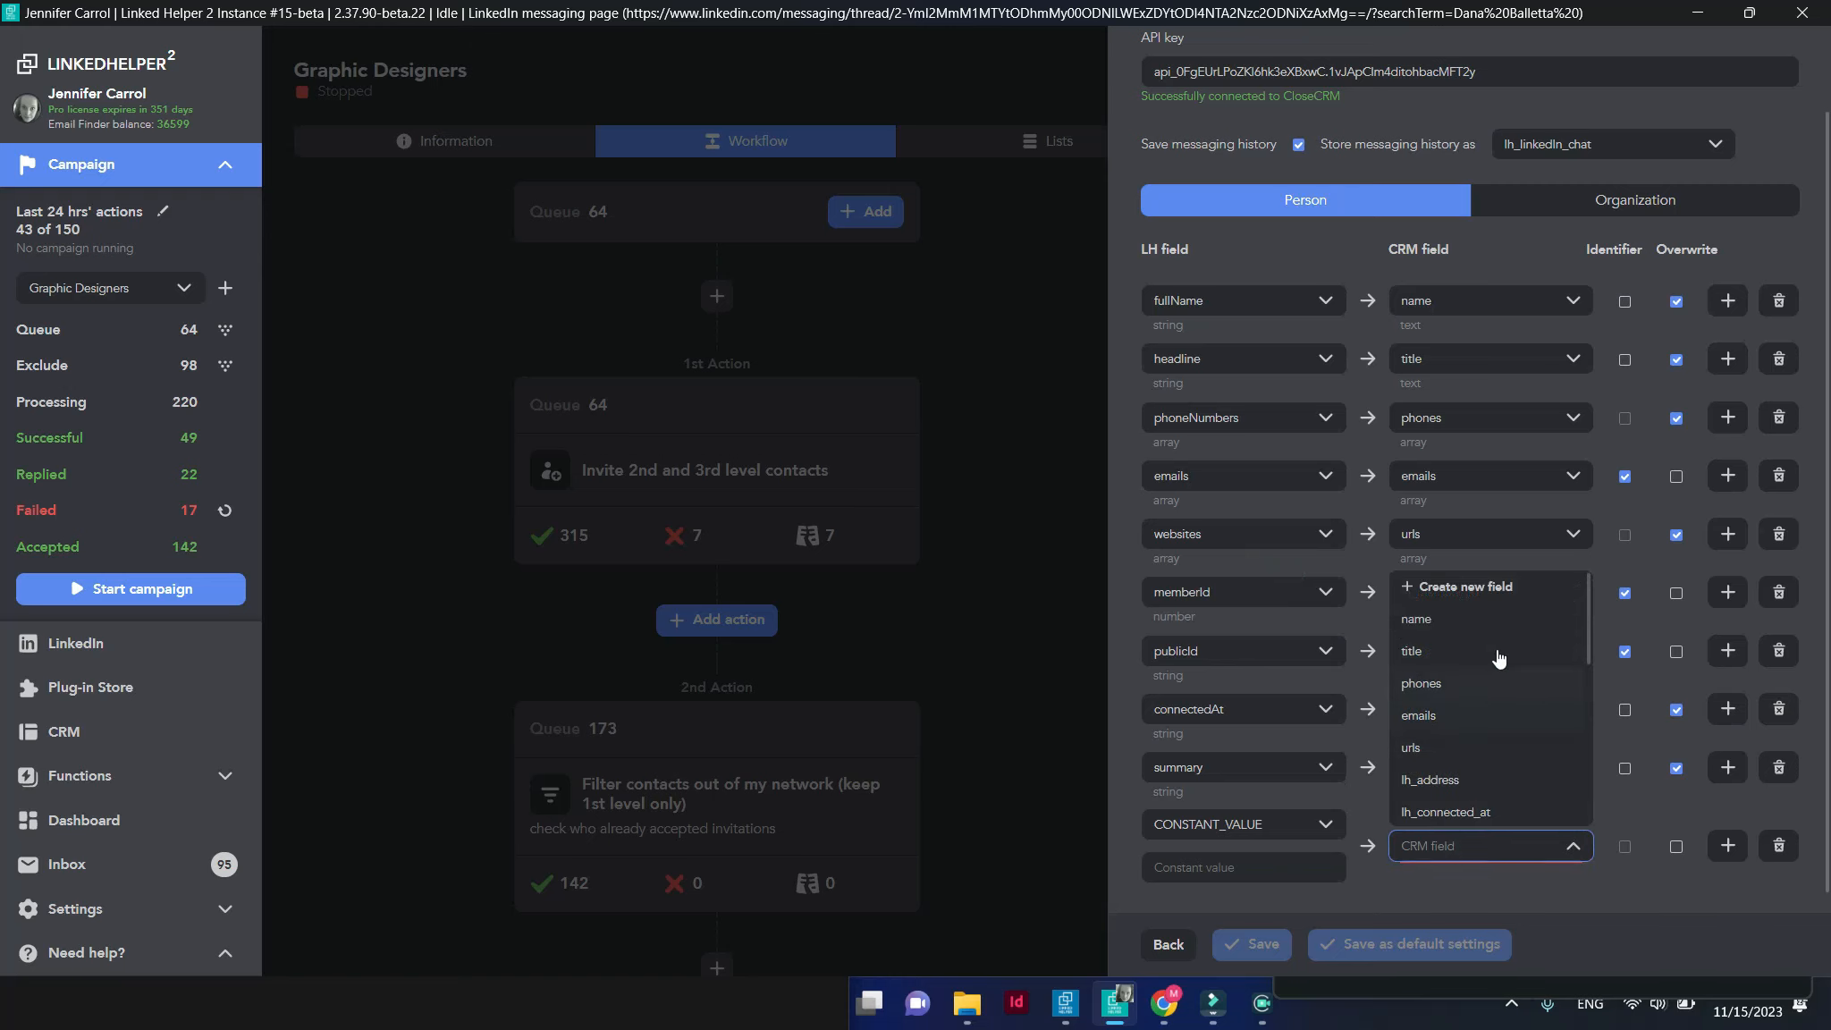
{"action": "left_click", "coordinate": [1500, 588]}
{"action": "left_click", "coordinate": [1041, 488]}
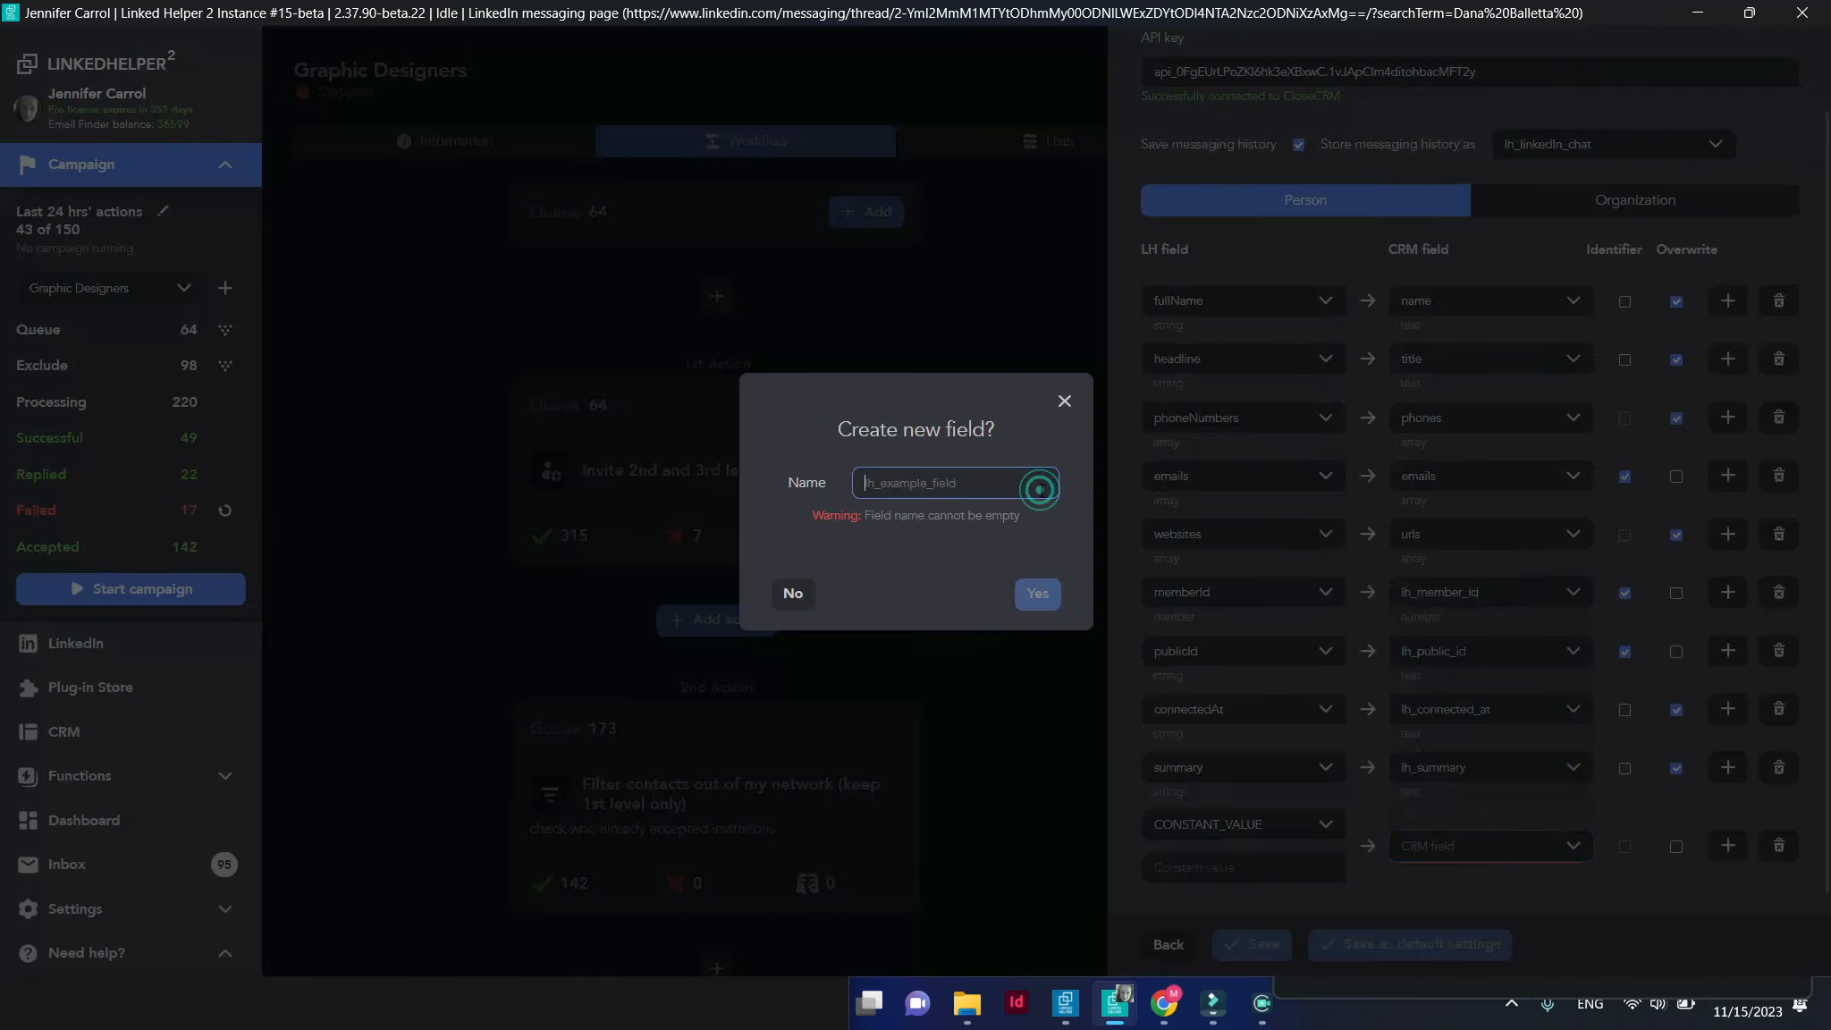
{"action": "type", "text": "lh_"}
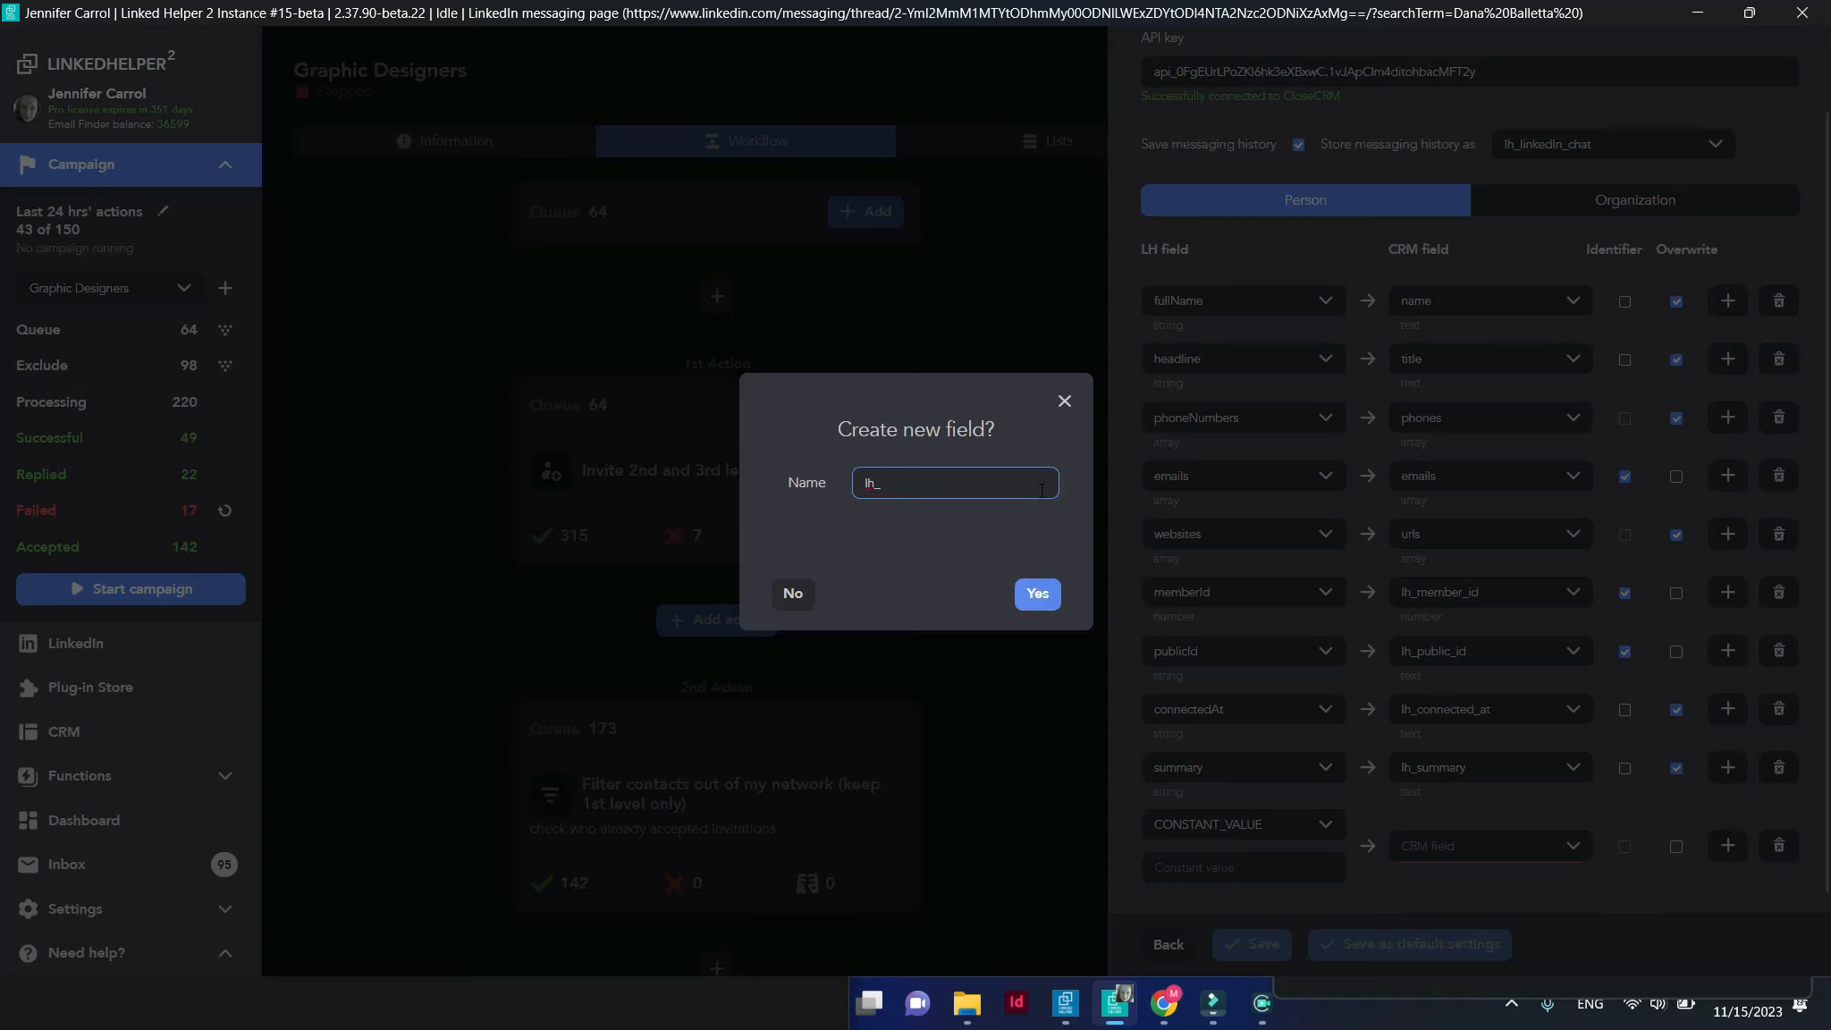
{"action": "type", "text": "campaign_stage"}
{"action": "left_click", "coordinate": [1037, 594]}
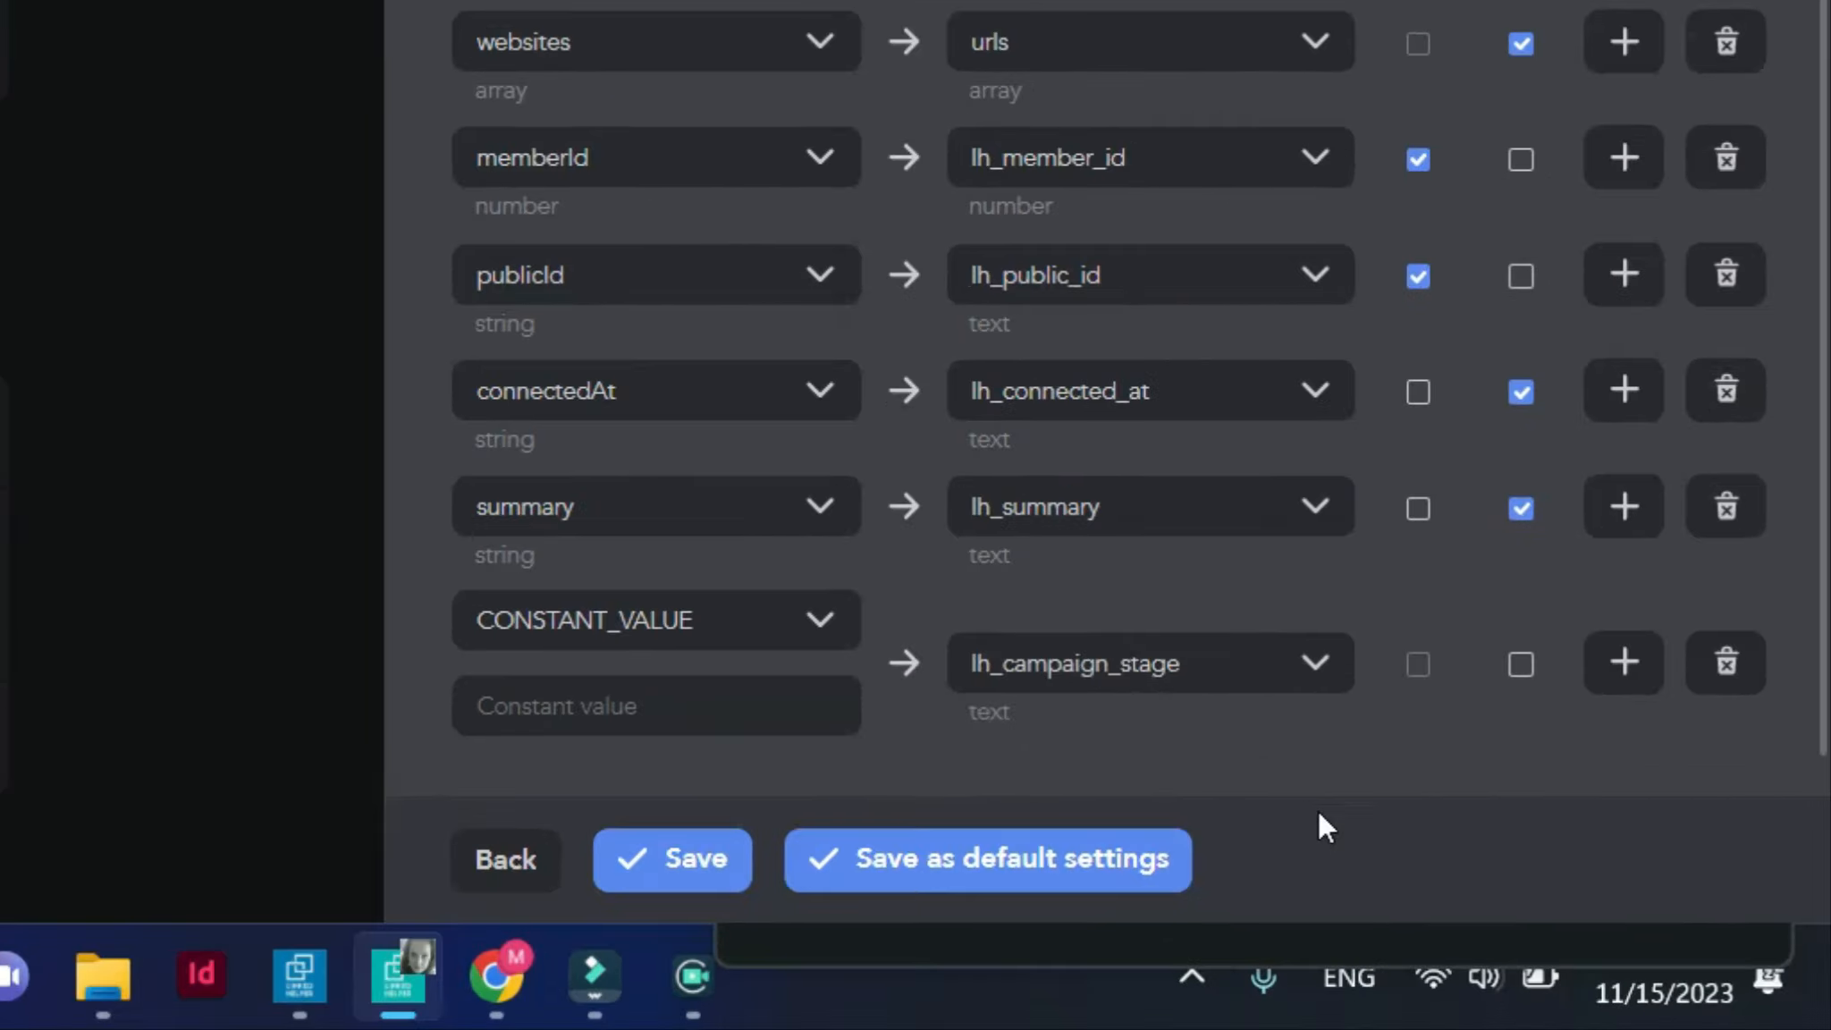
Set the mapping's constant value to "invited", enable overwriting for lh_campaign_stage, and save the Close CRM configuration
{"action": "left_click", "coordinate": [703, 711]}
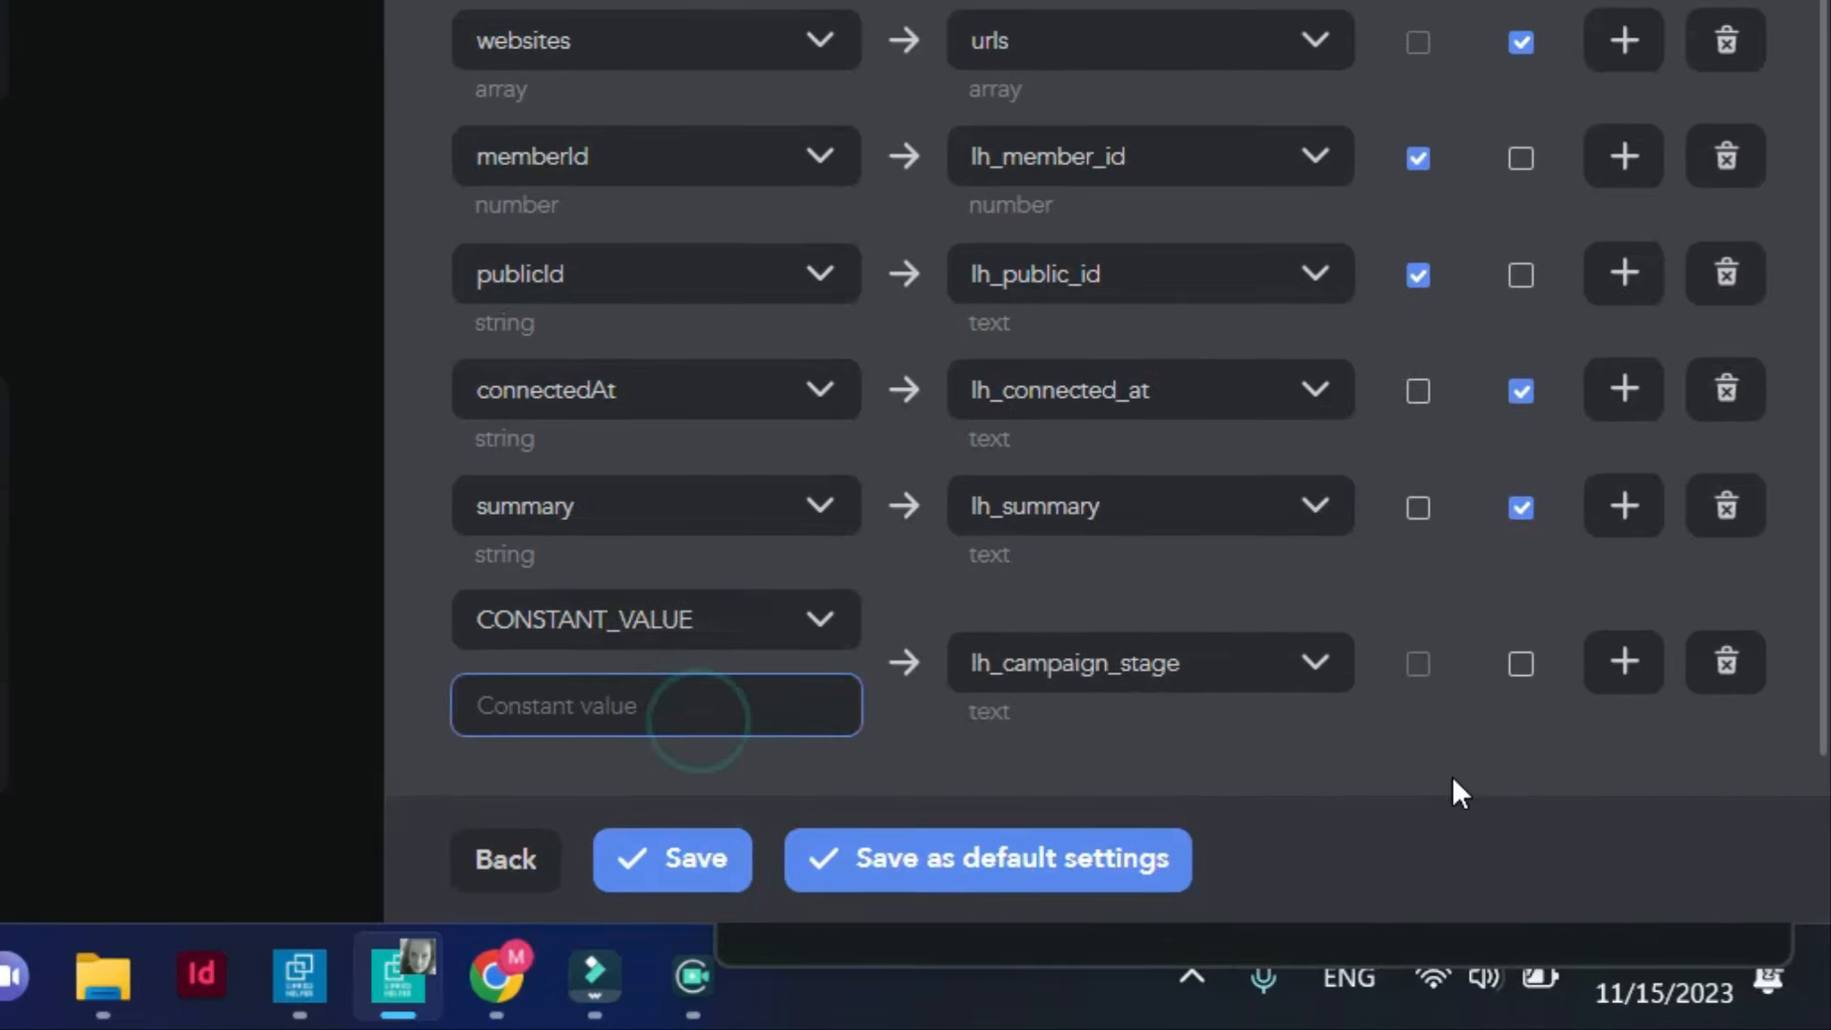
{"action": "type", "text": "invited"}
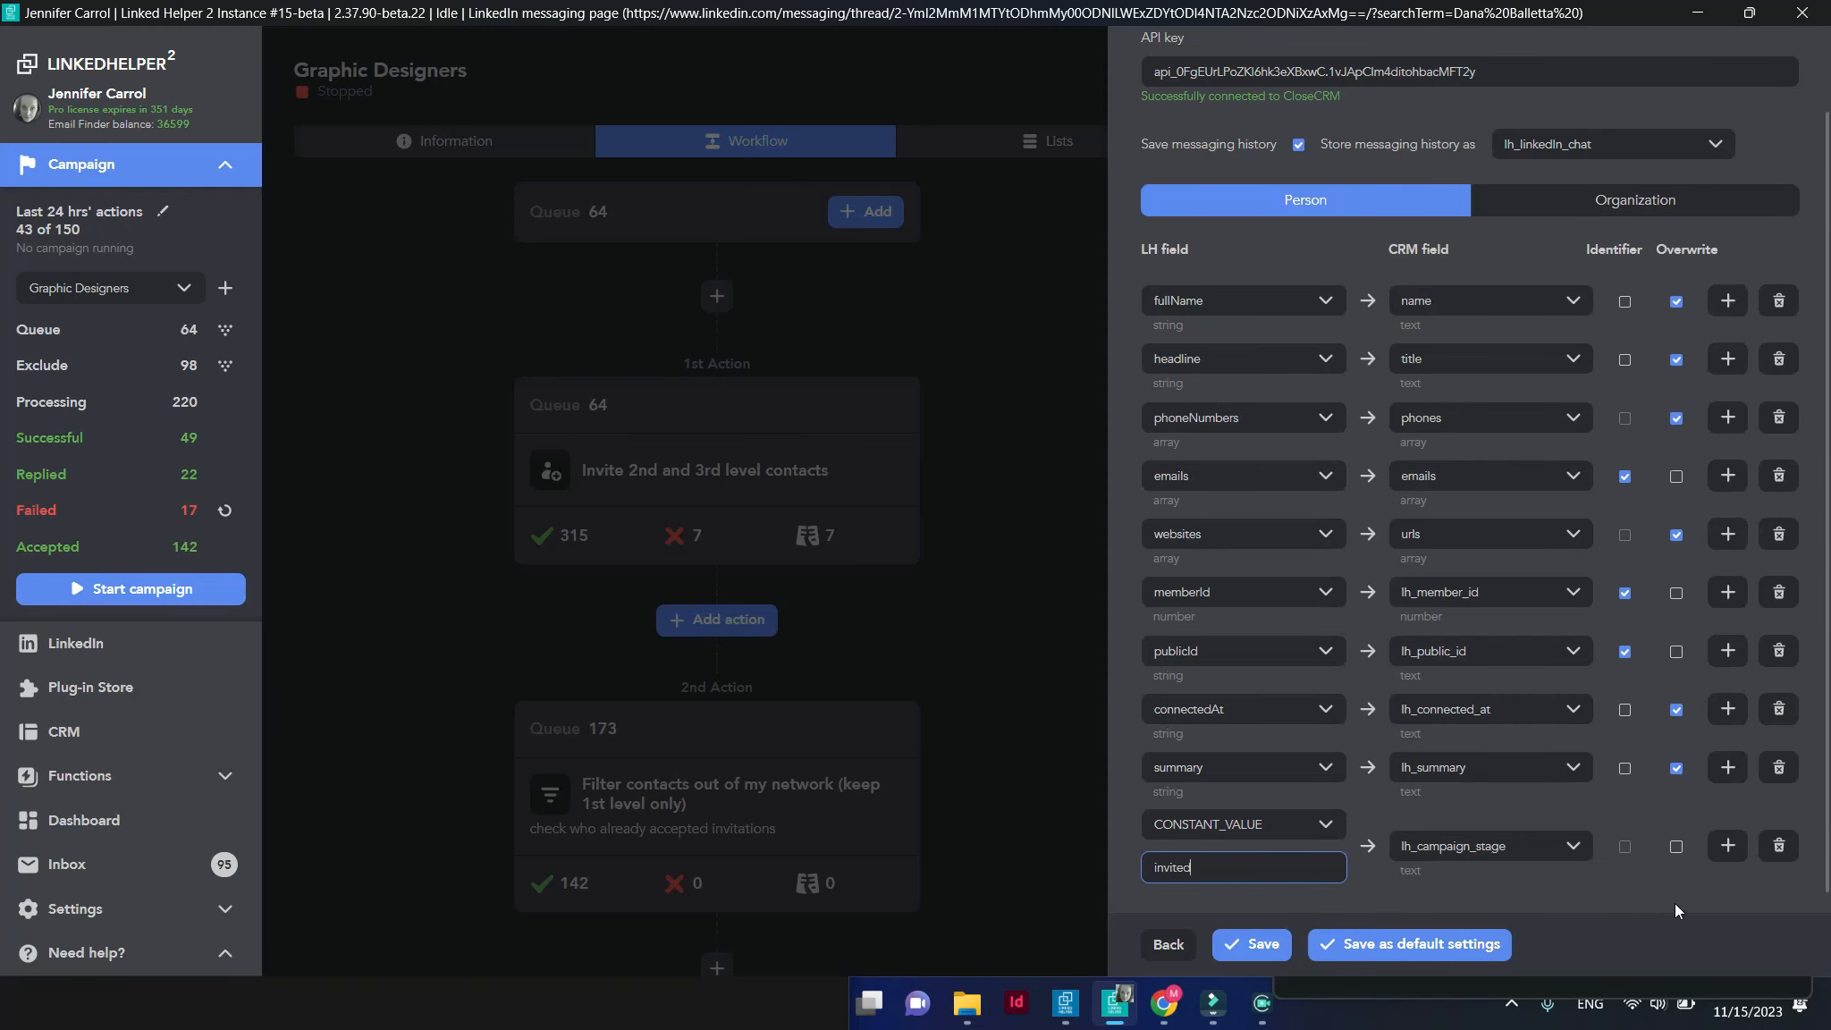
{"action": "left_click", "coordinate": [1679, 848]}
{"action": "left_click", "coordinate": [1262, 946]}
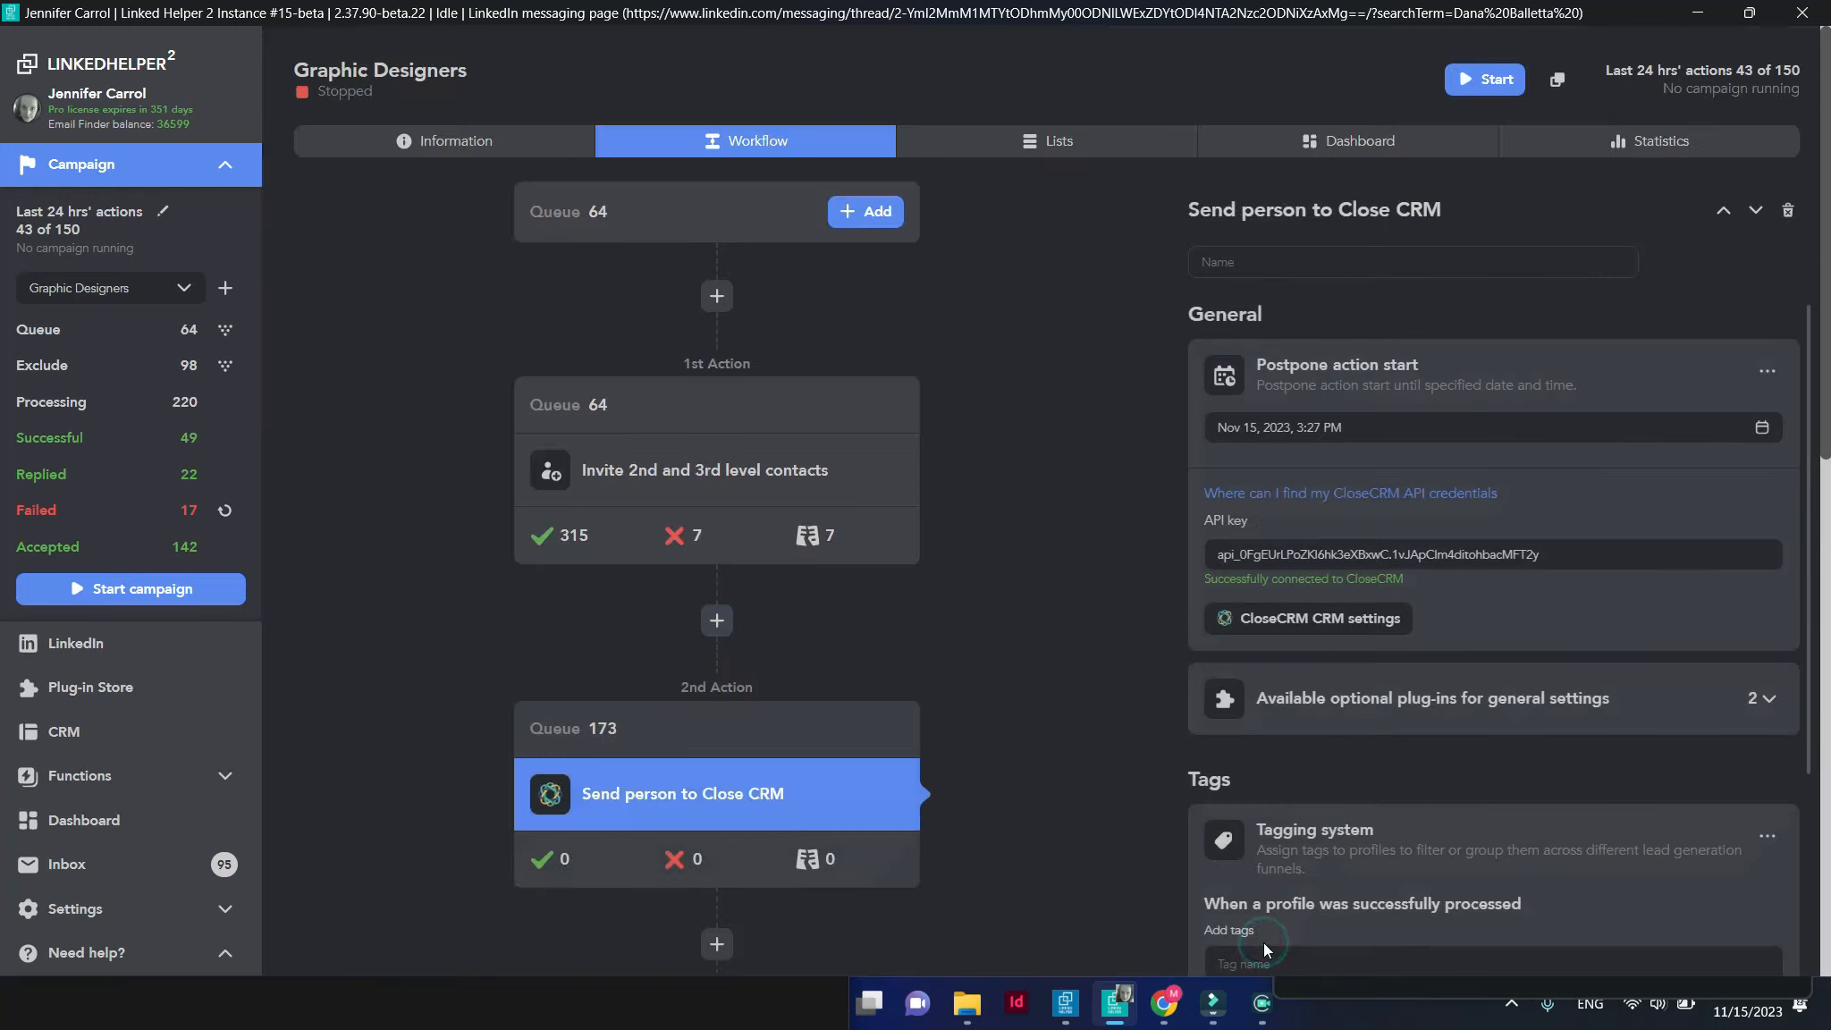
Add a Send person to external CRM action for Close CRM between the 1st-level contacts filter and the message action
{"action": "scroll", "coordinate": [1100, 875], "scroll_direction": "down", "scroll_amount": 10}
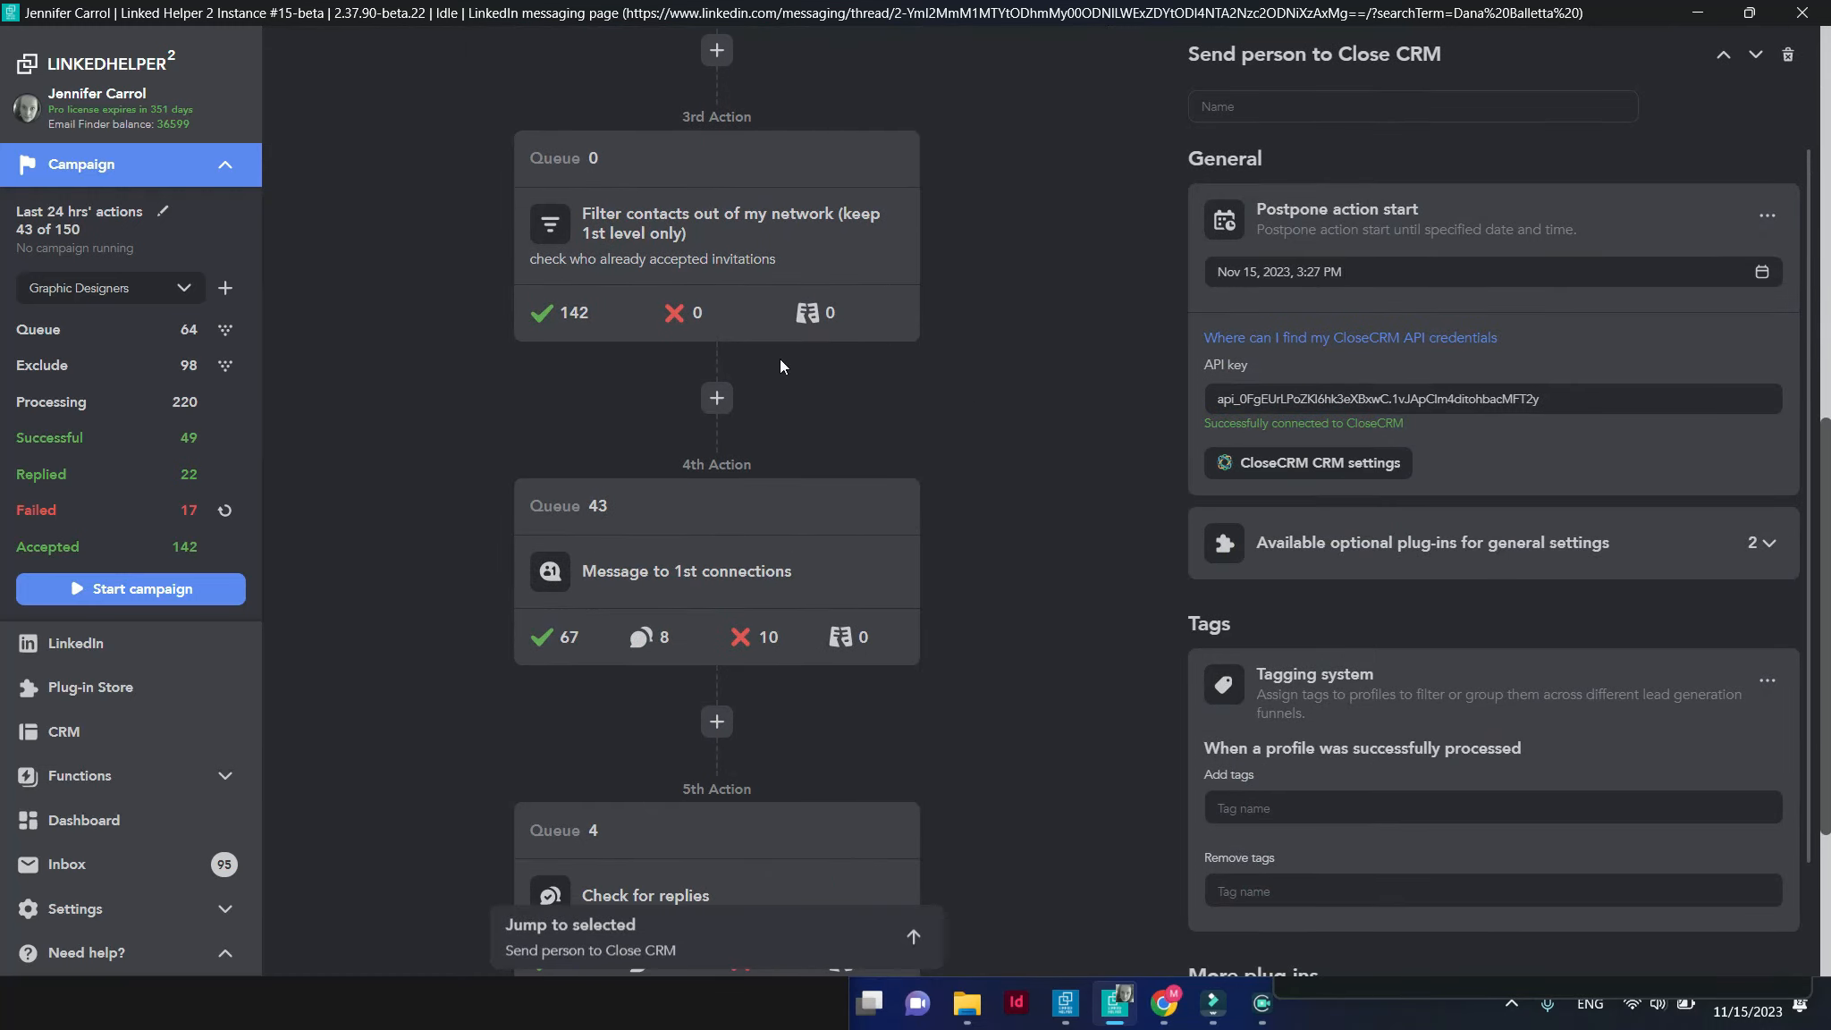
{"action": "left_click", "coordinate": [725, 399]}
{"action": "left_click", "coordinate": [1513, 152]}
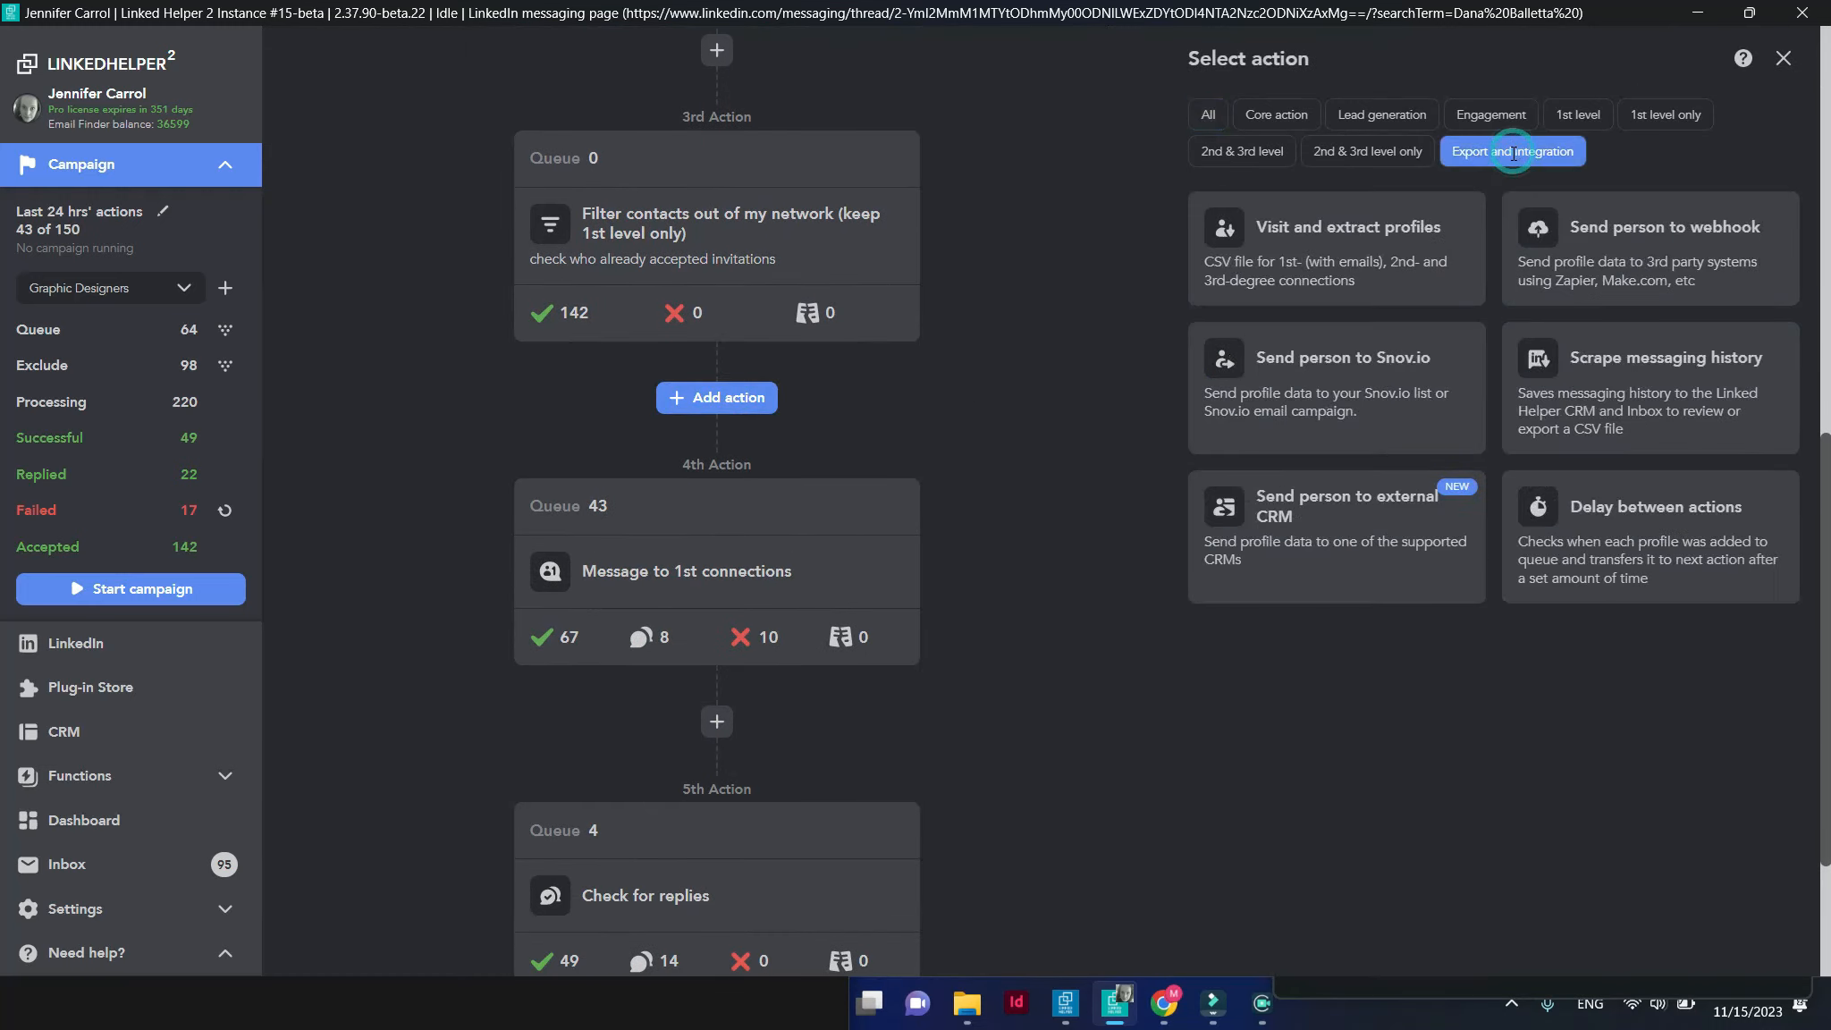
{"action": "mouse_move", "coordinate": [1446, 520]}
{"action": "left_click", "coordinate": [1431, 583]}
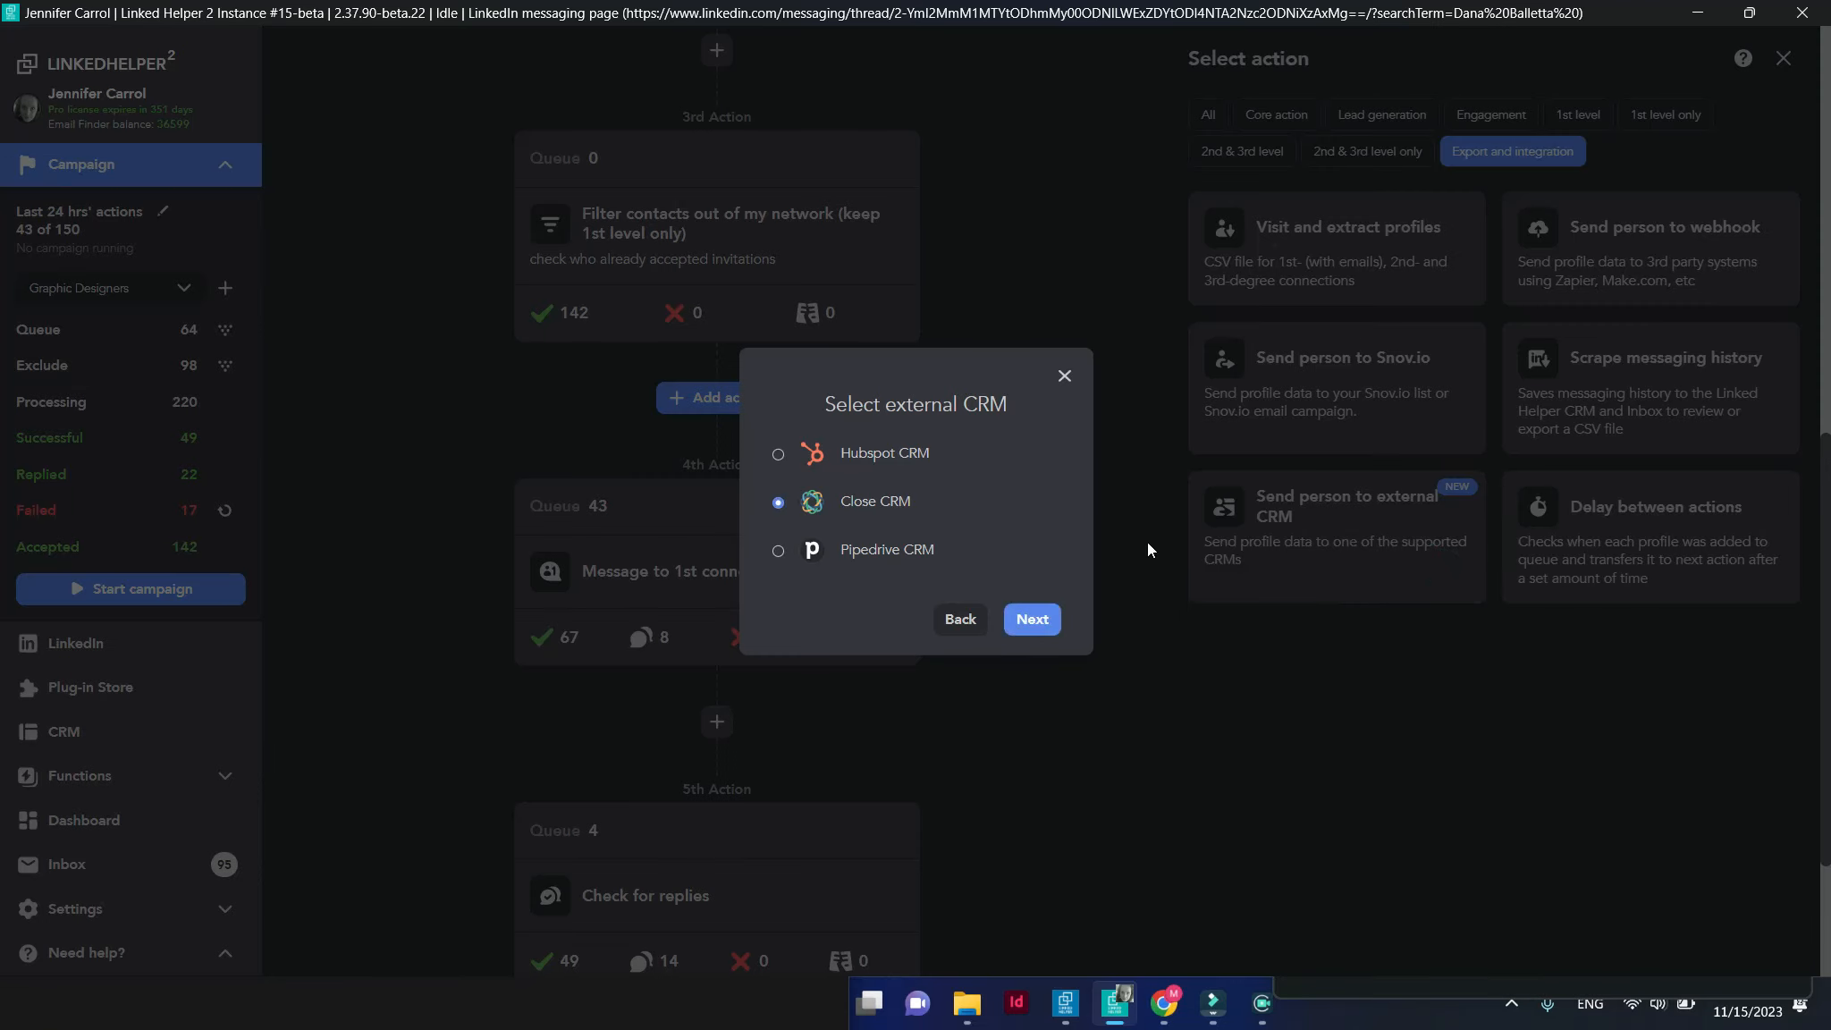
{"action": "left_click", "coordinate": [1036, 620]}
{"action": "left_click", "coordinate": [1036, 616]}
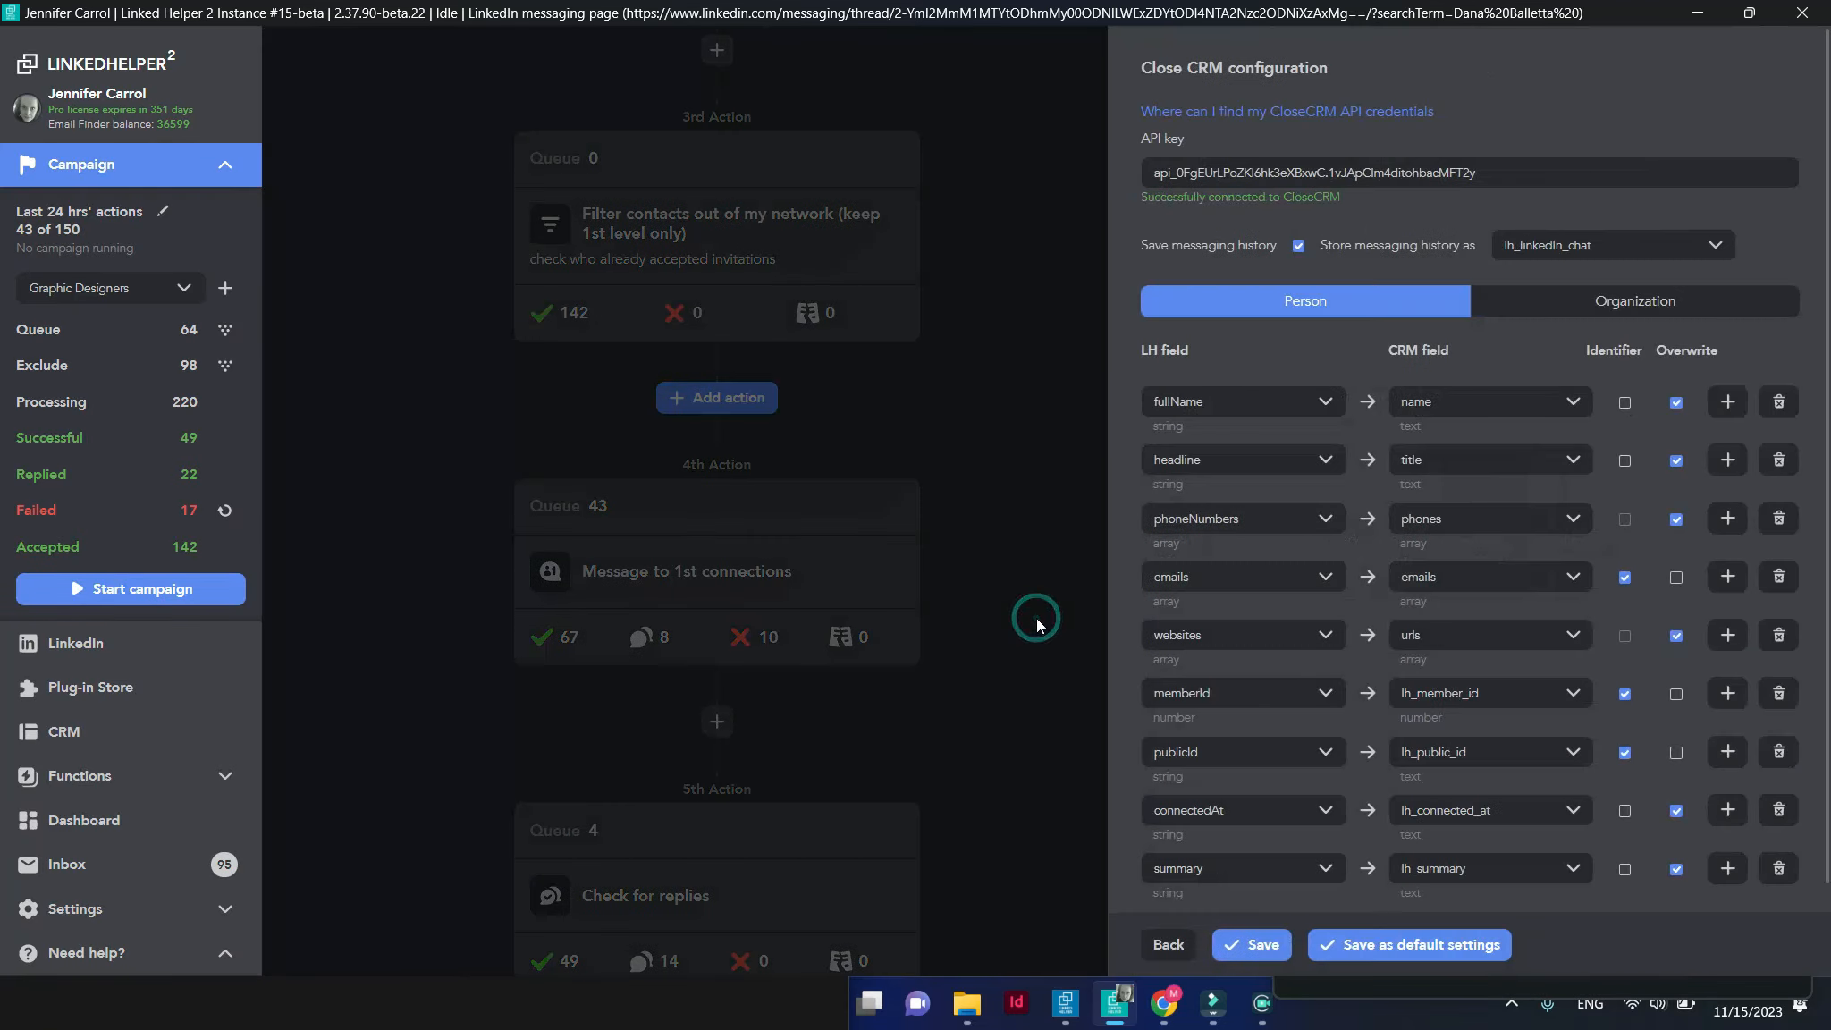
Add a person field mapping from CONSTANT_VALUE to the existing lh_campaign_stage CRM field
{"action": "scroll", "coordinate": [1755, 800], "scroll_direction": "down", "scroll_amount": 1}
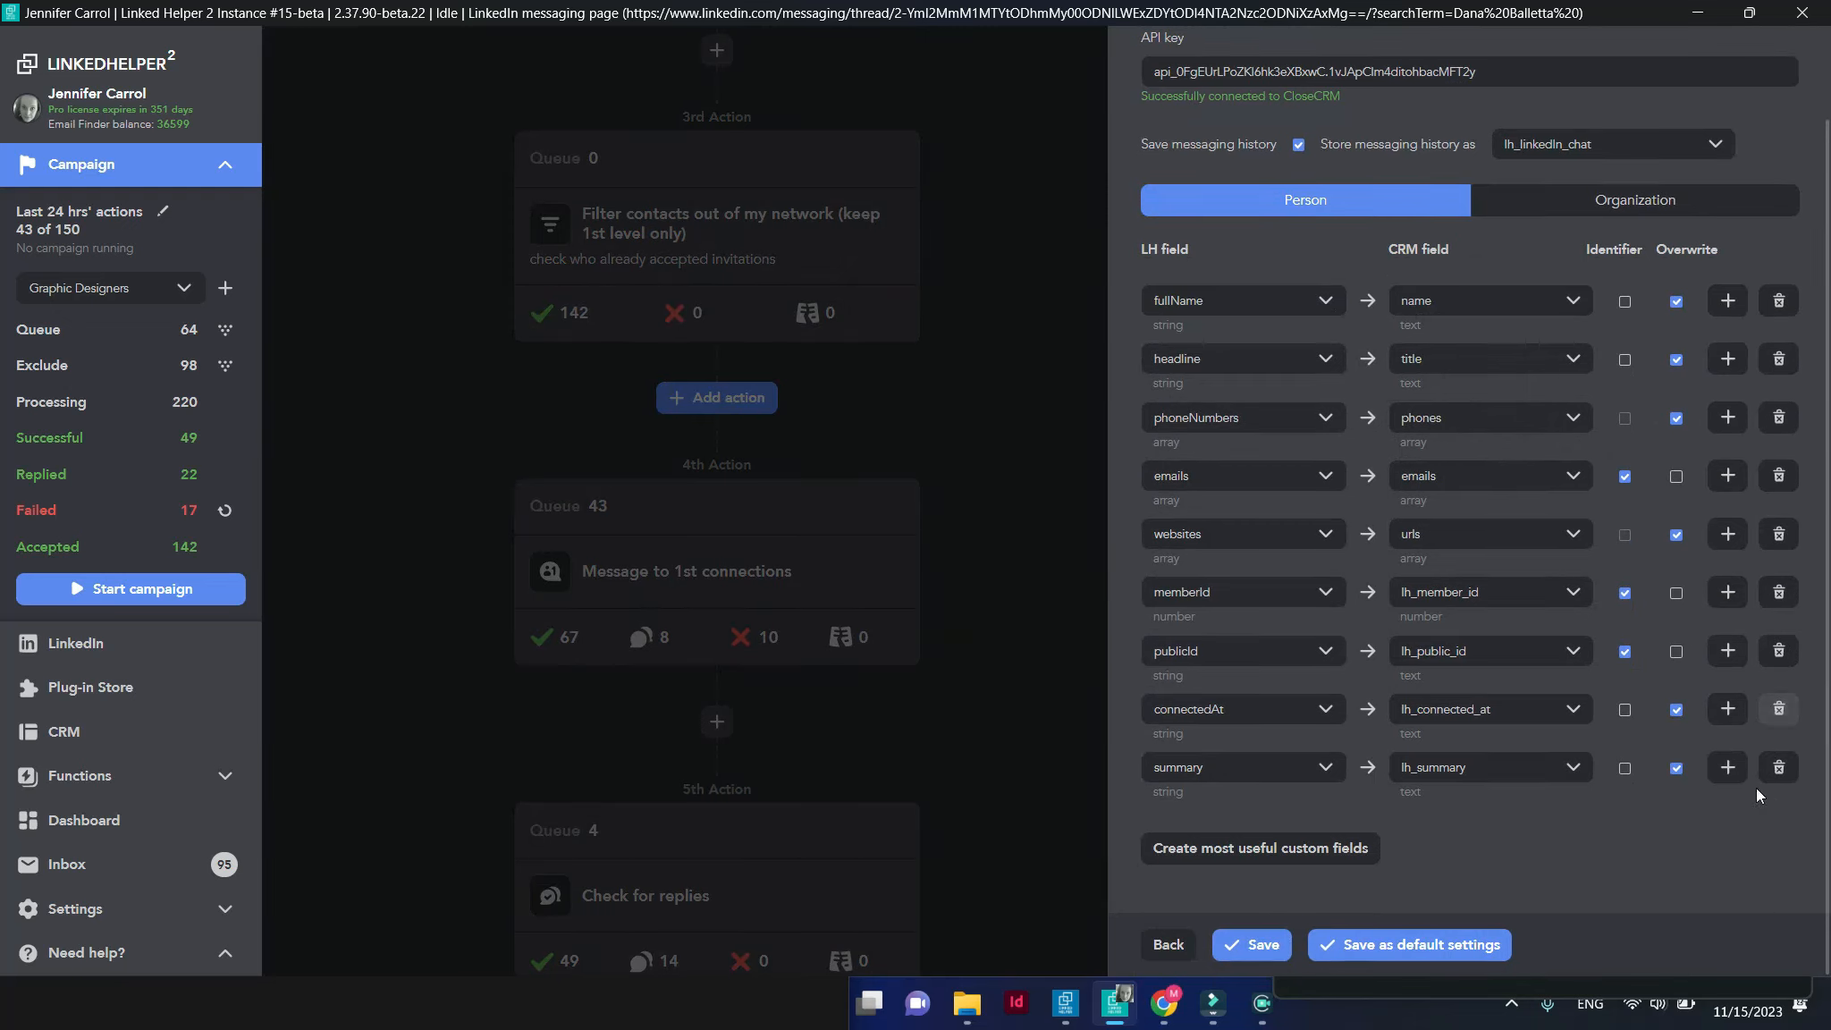
{"action": "left_click", "coordinate": [1727, 769]}
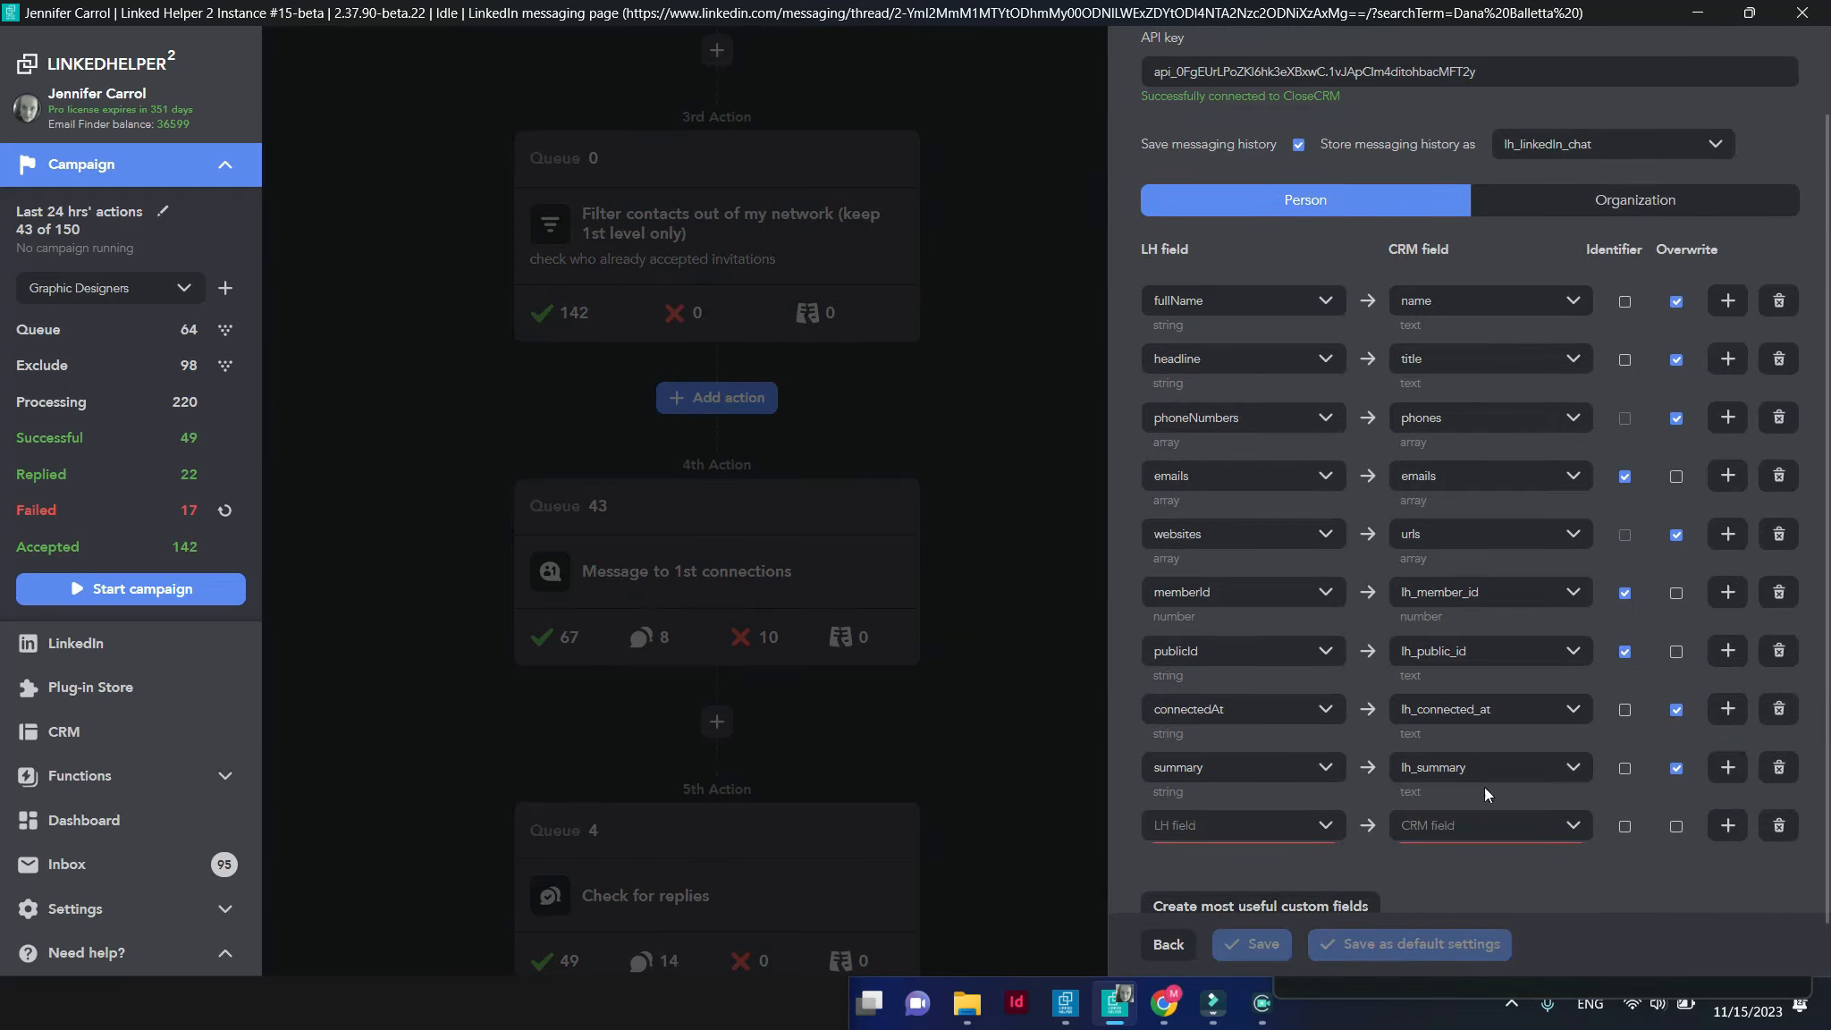
{"action": "left_click", "coordinate": [1322, 830]}
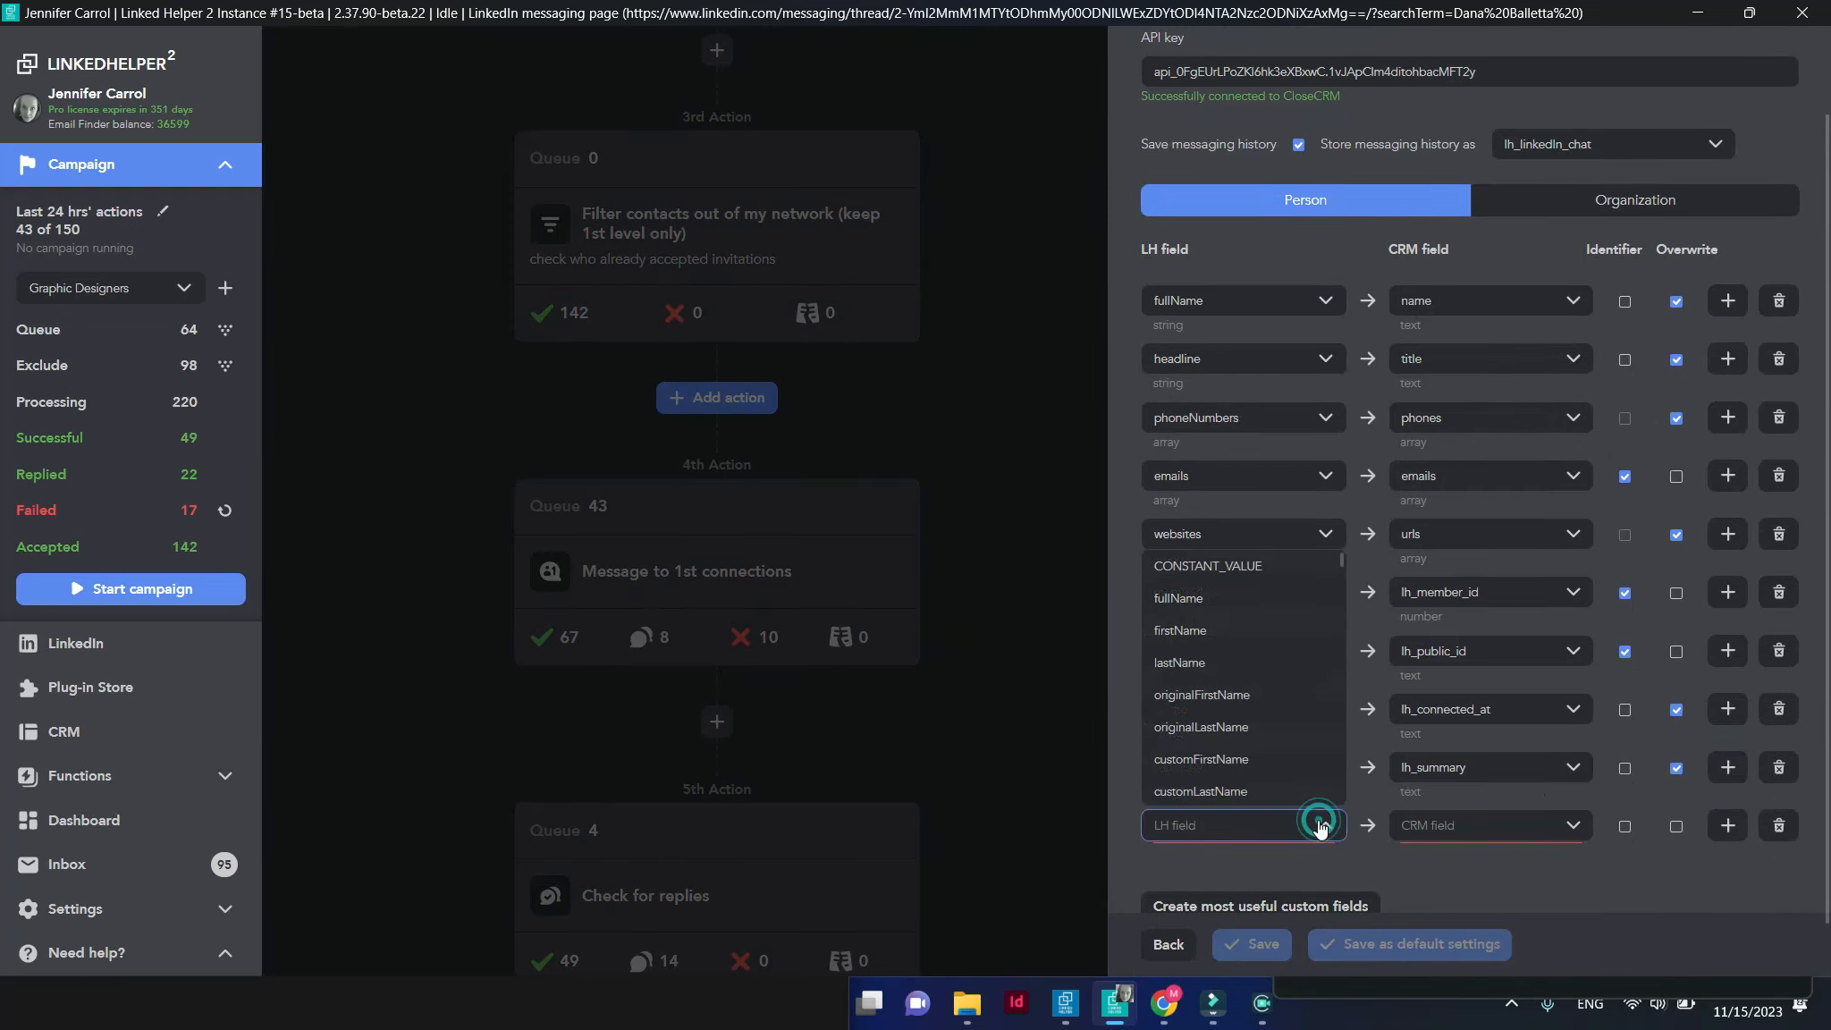
{"action": "left_click", "coordinate": [1276, 560]}
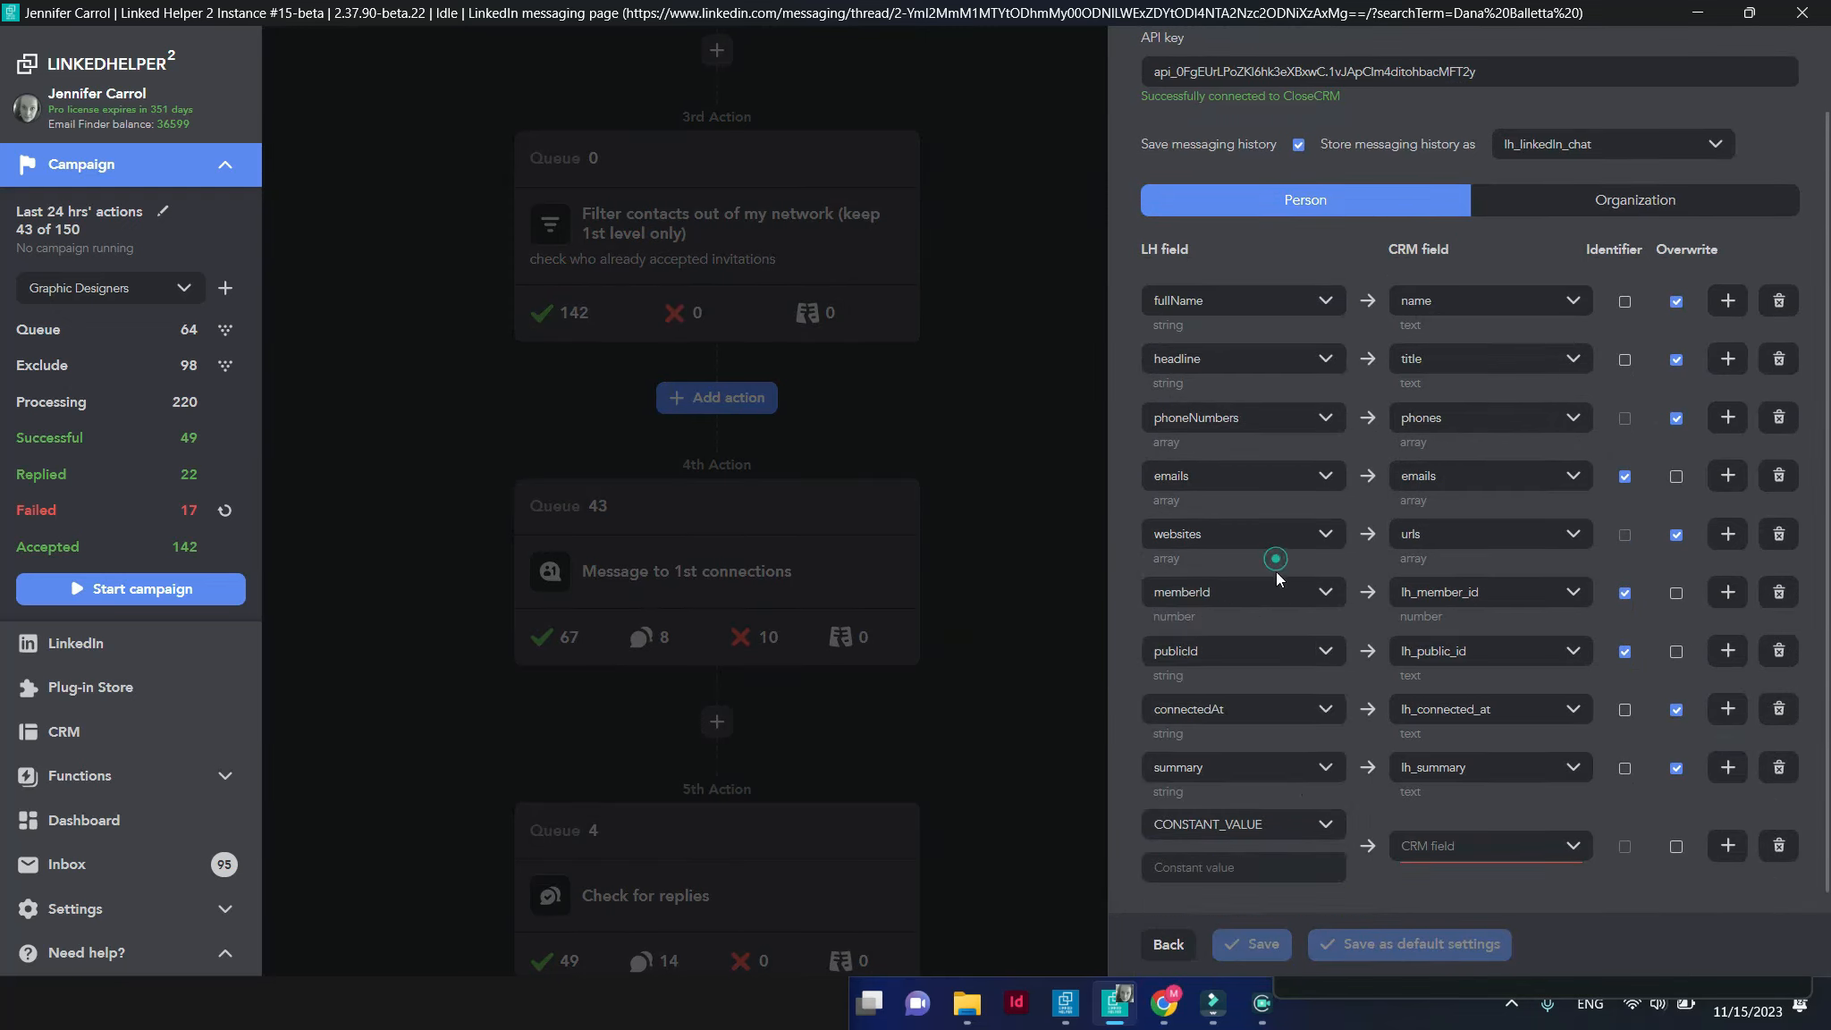
{"action": "left_click", "coordinate": [1423, 849]}
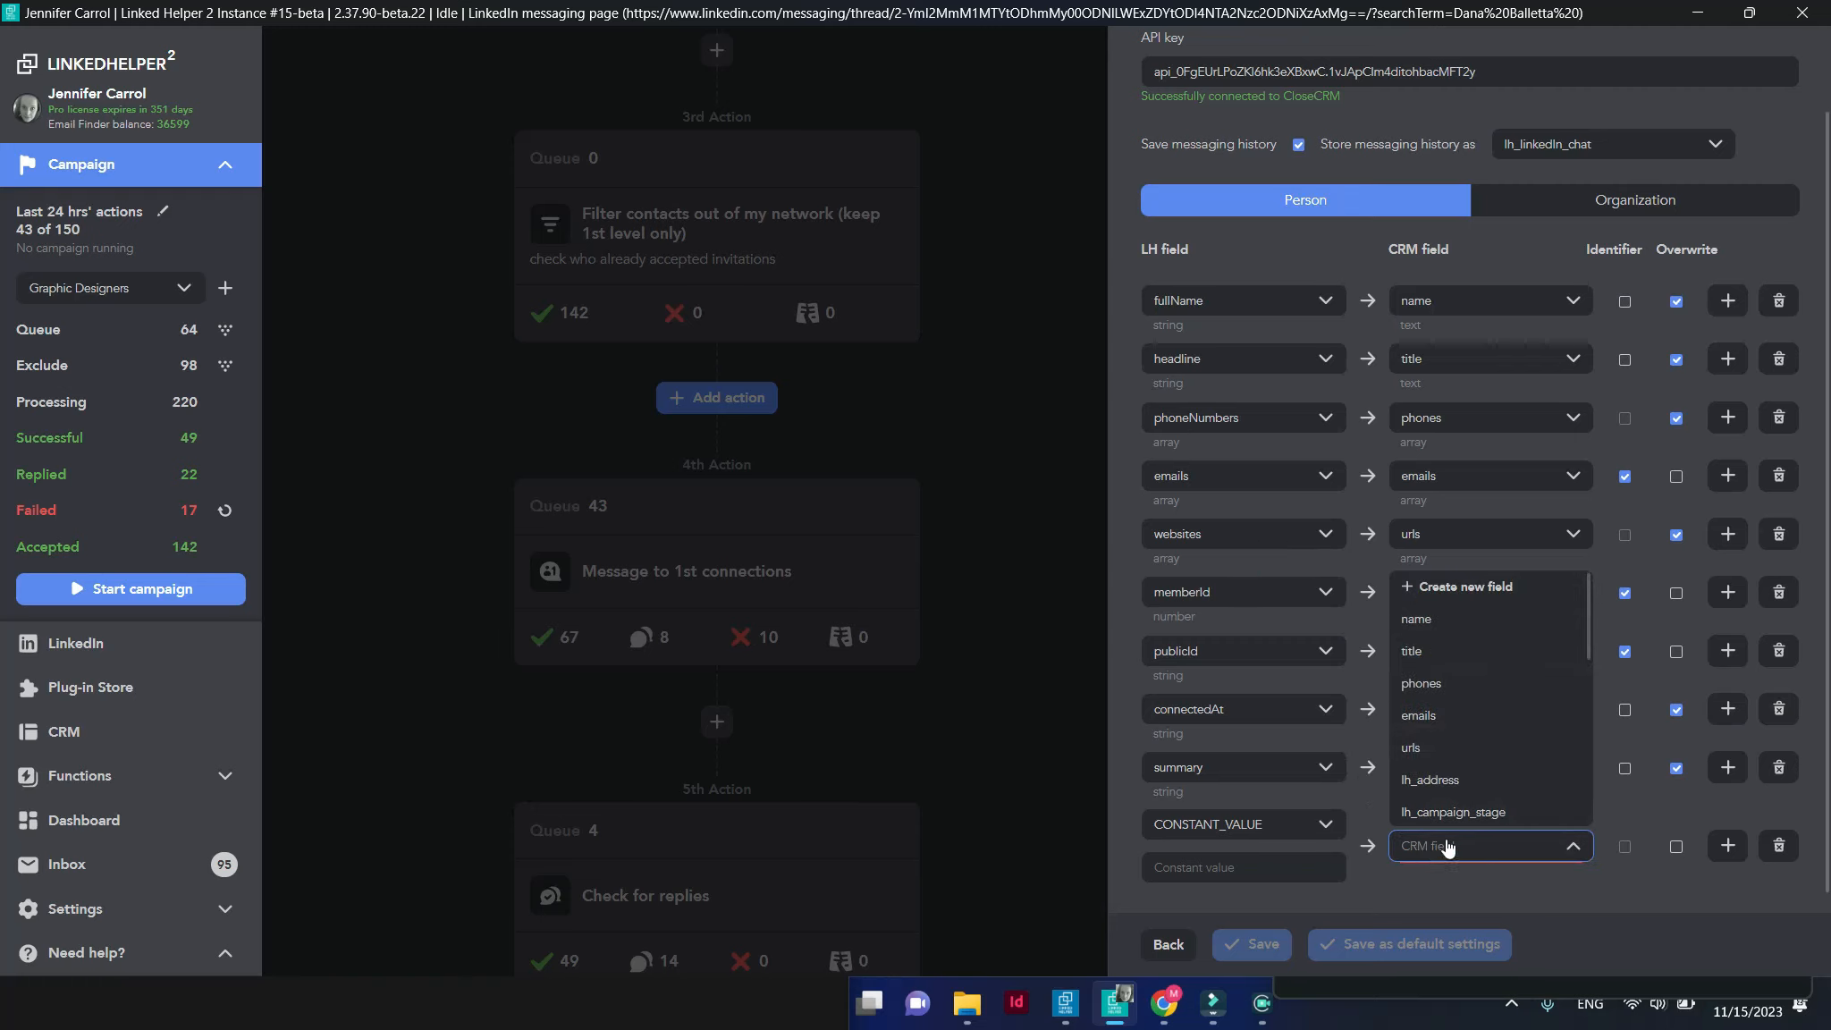
{"action": "left_click", "coordinate": [1462, 812]}
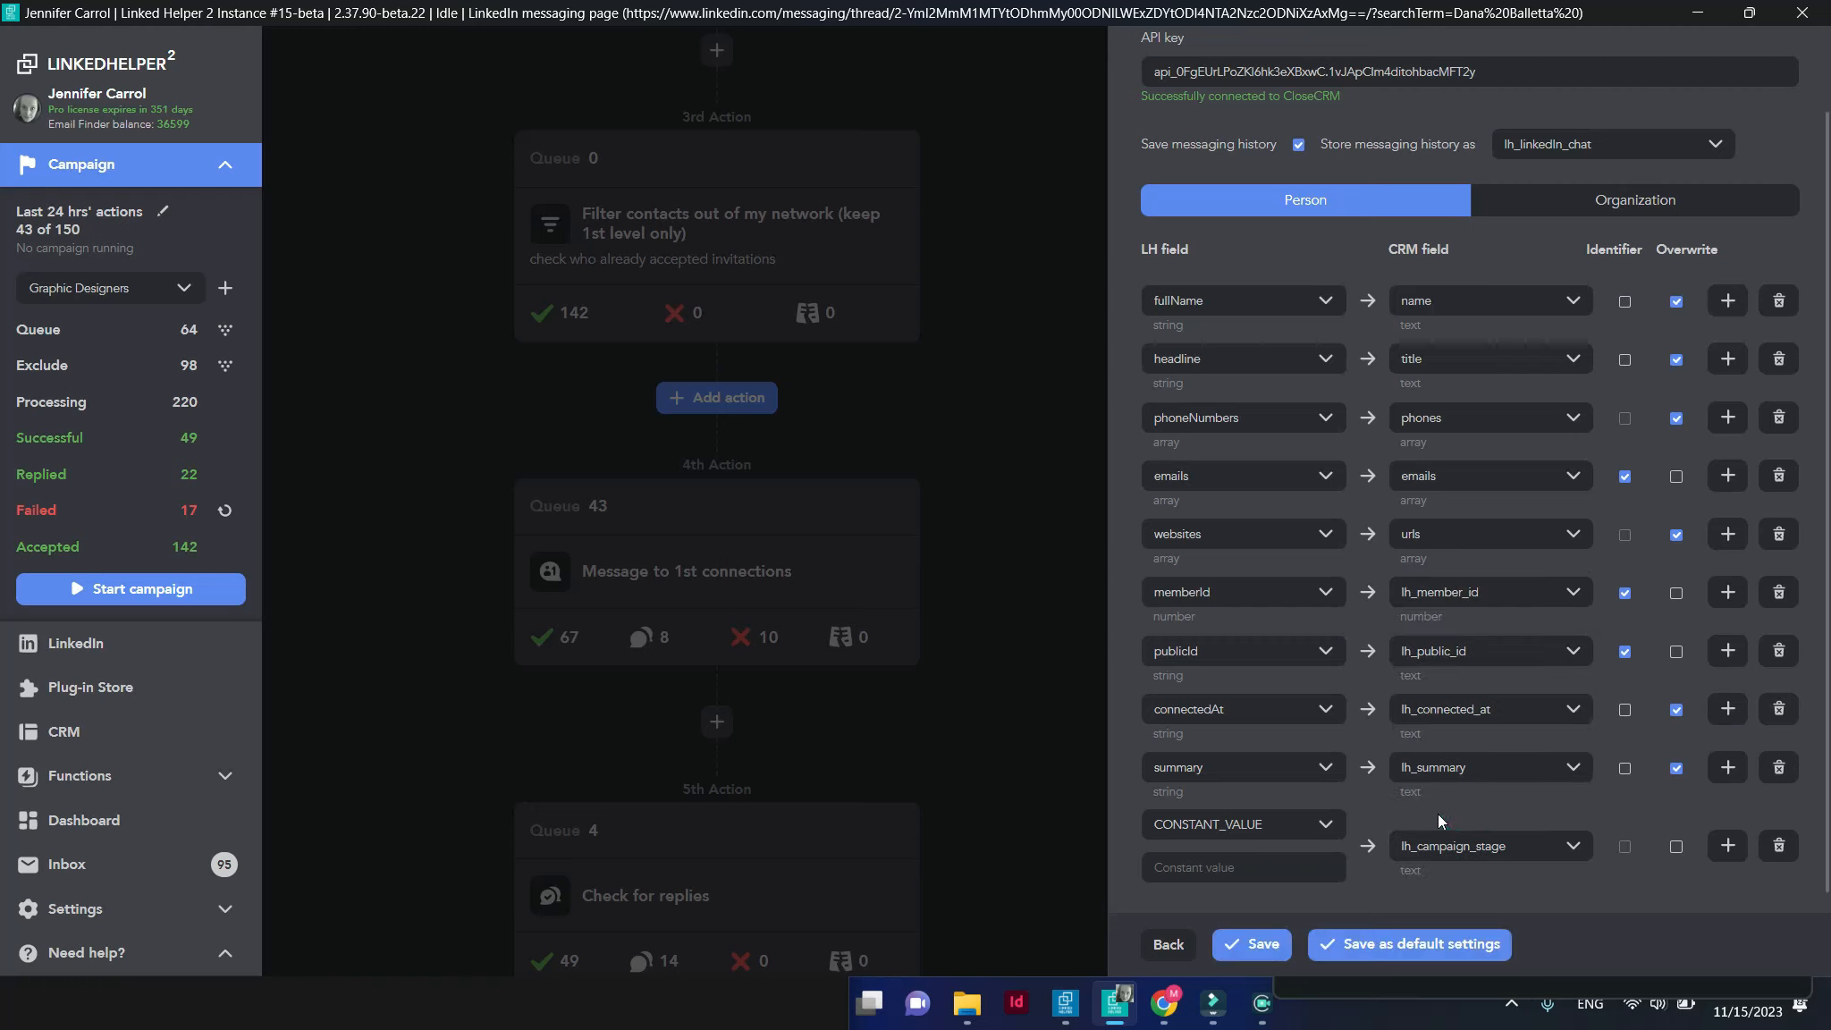
Set the constant value to "accepted", enable overwriting for lh_campaign_stage, and save this action's Close CRM configuration
{"action": "left_click", "coordinate": [1326, 857]}
{"action": "type", "text": "a"}
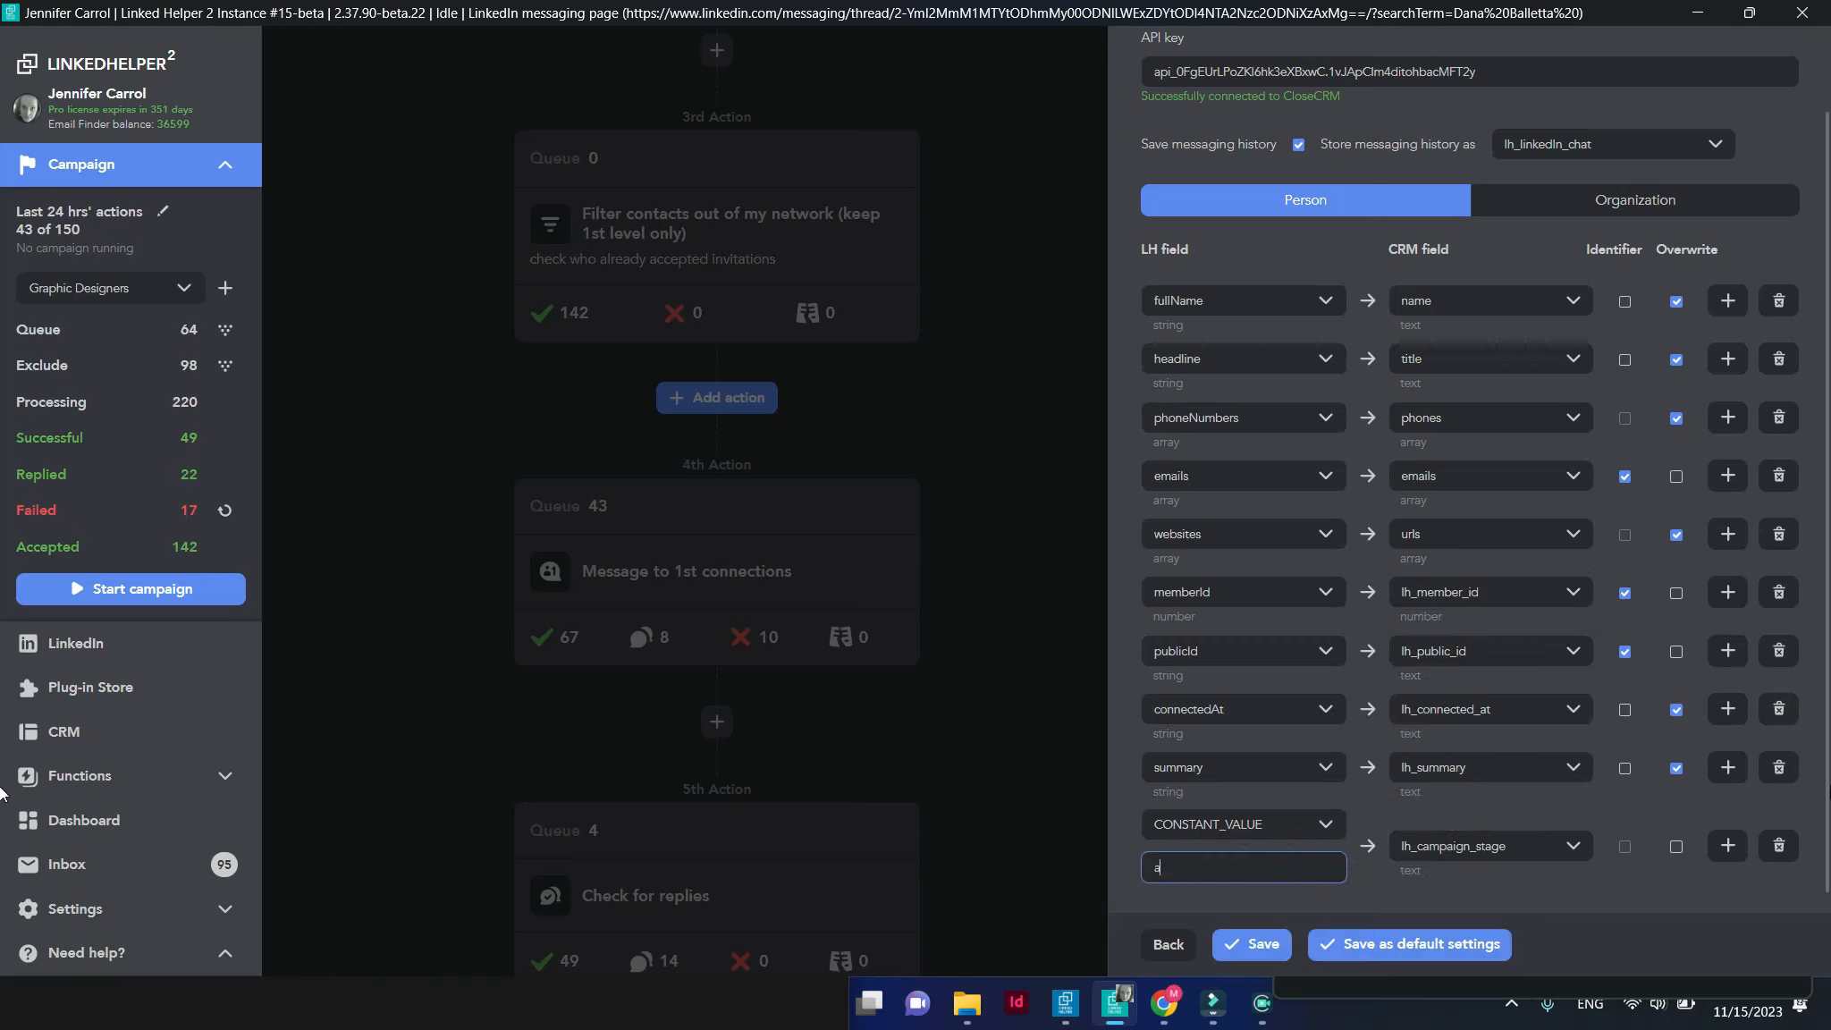
{"action": "type", "text": "ccepted"}
{"action": "left_click", "coordinate": [1677, 848]}
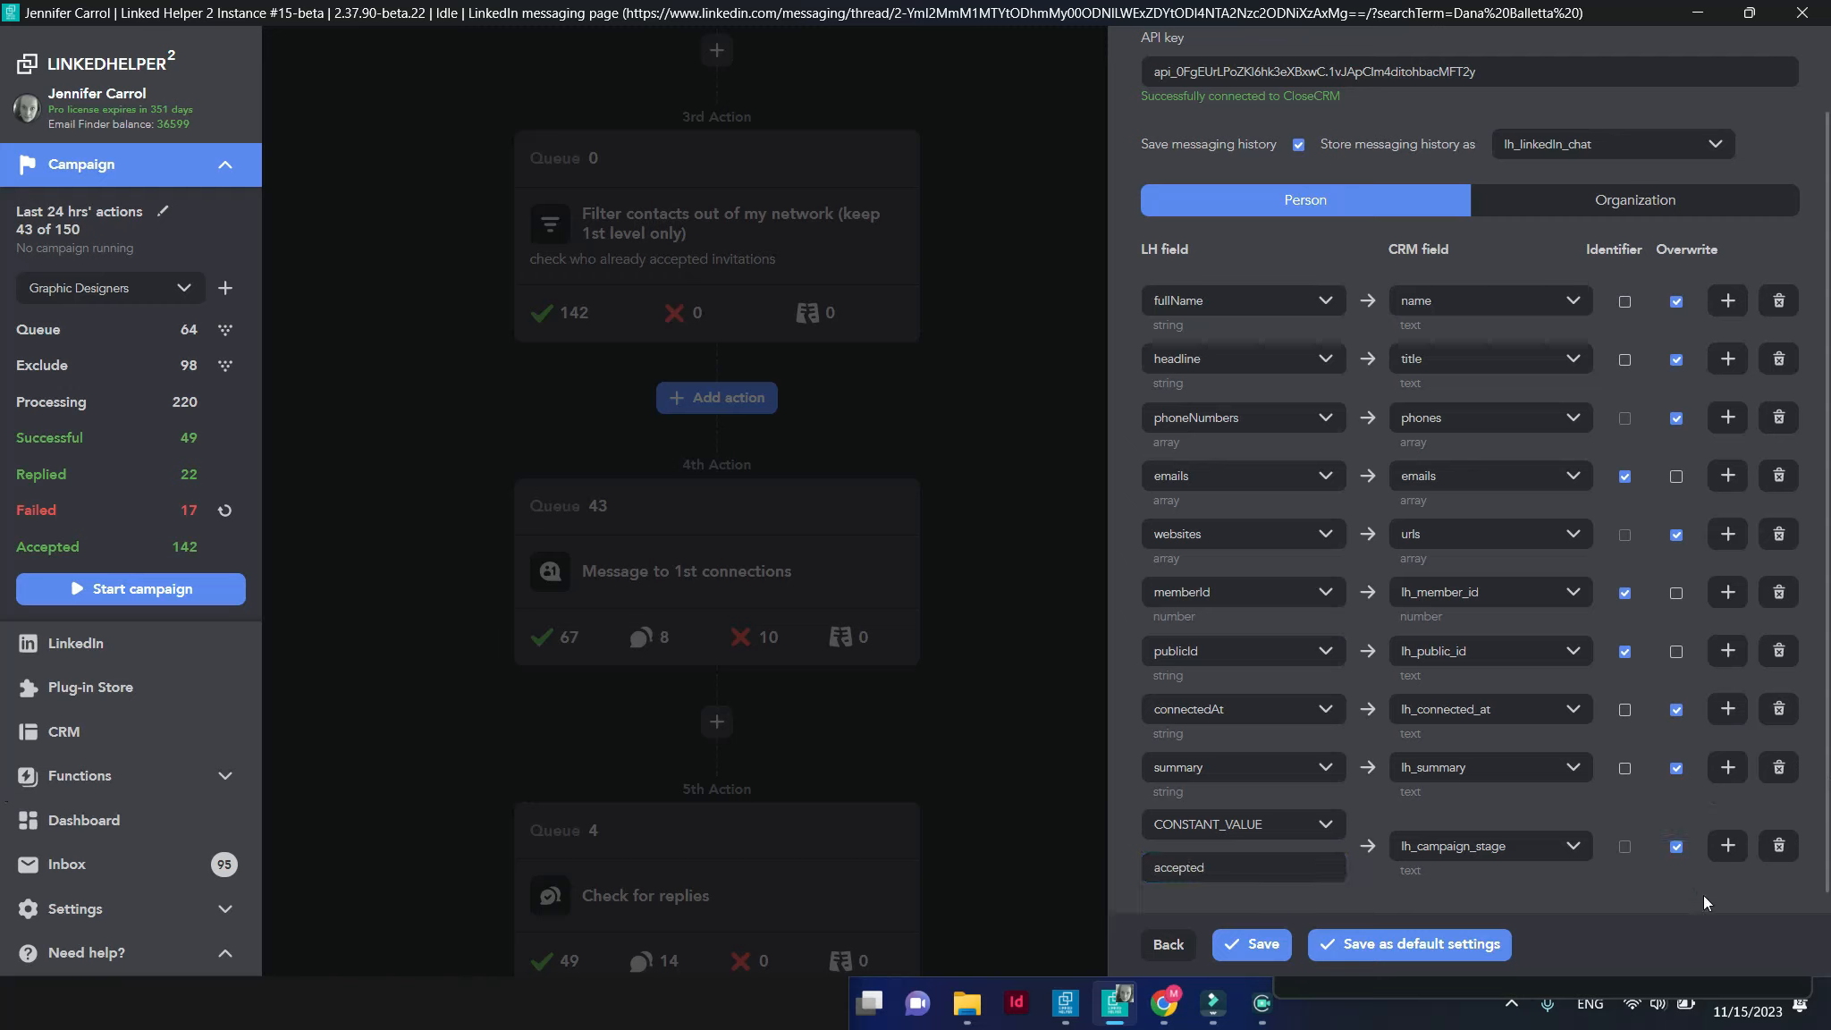
{"action": "left_click", "coordinate": [1264, 954]}
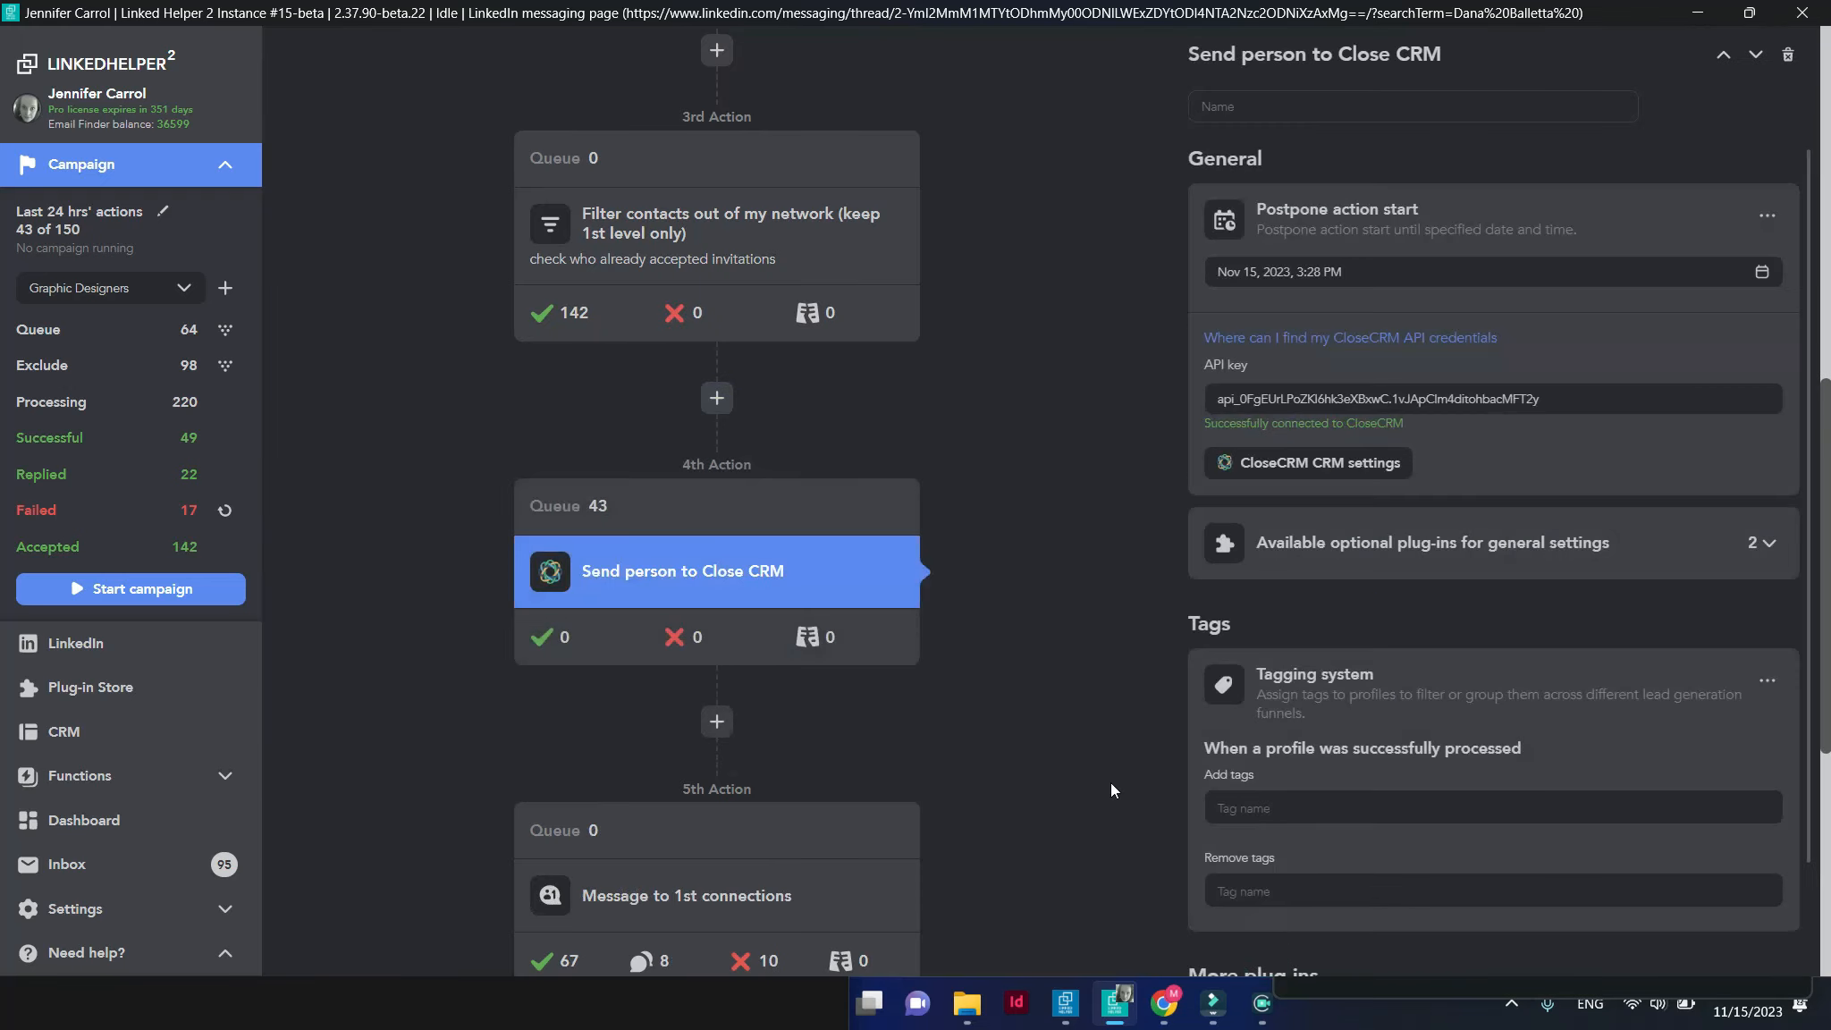
Add a Send person to external CRM action for Close CRM between Message to 1st connections and Check for replies
{"action": "scroll", "coordinate": [1111, 798], "scroll_direction": "down", "scroll_amount": 5}
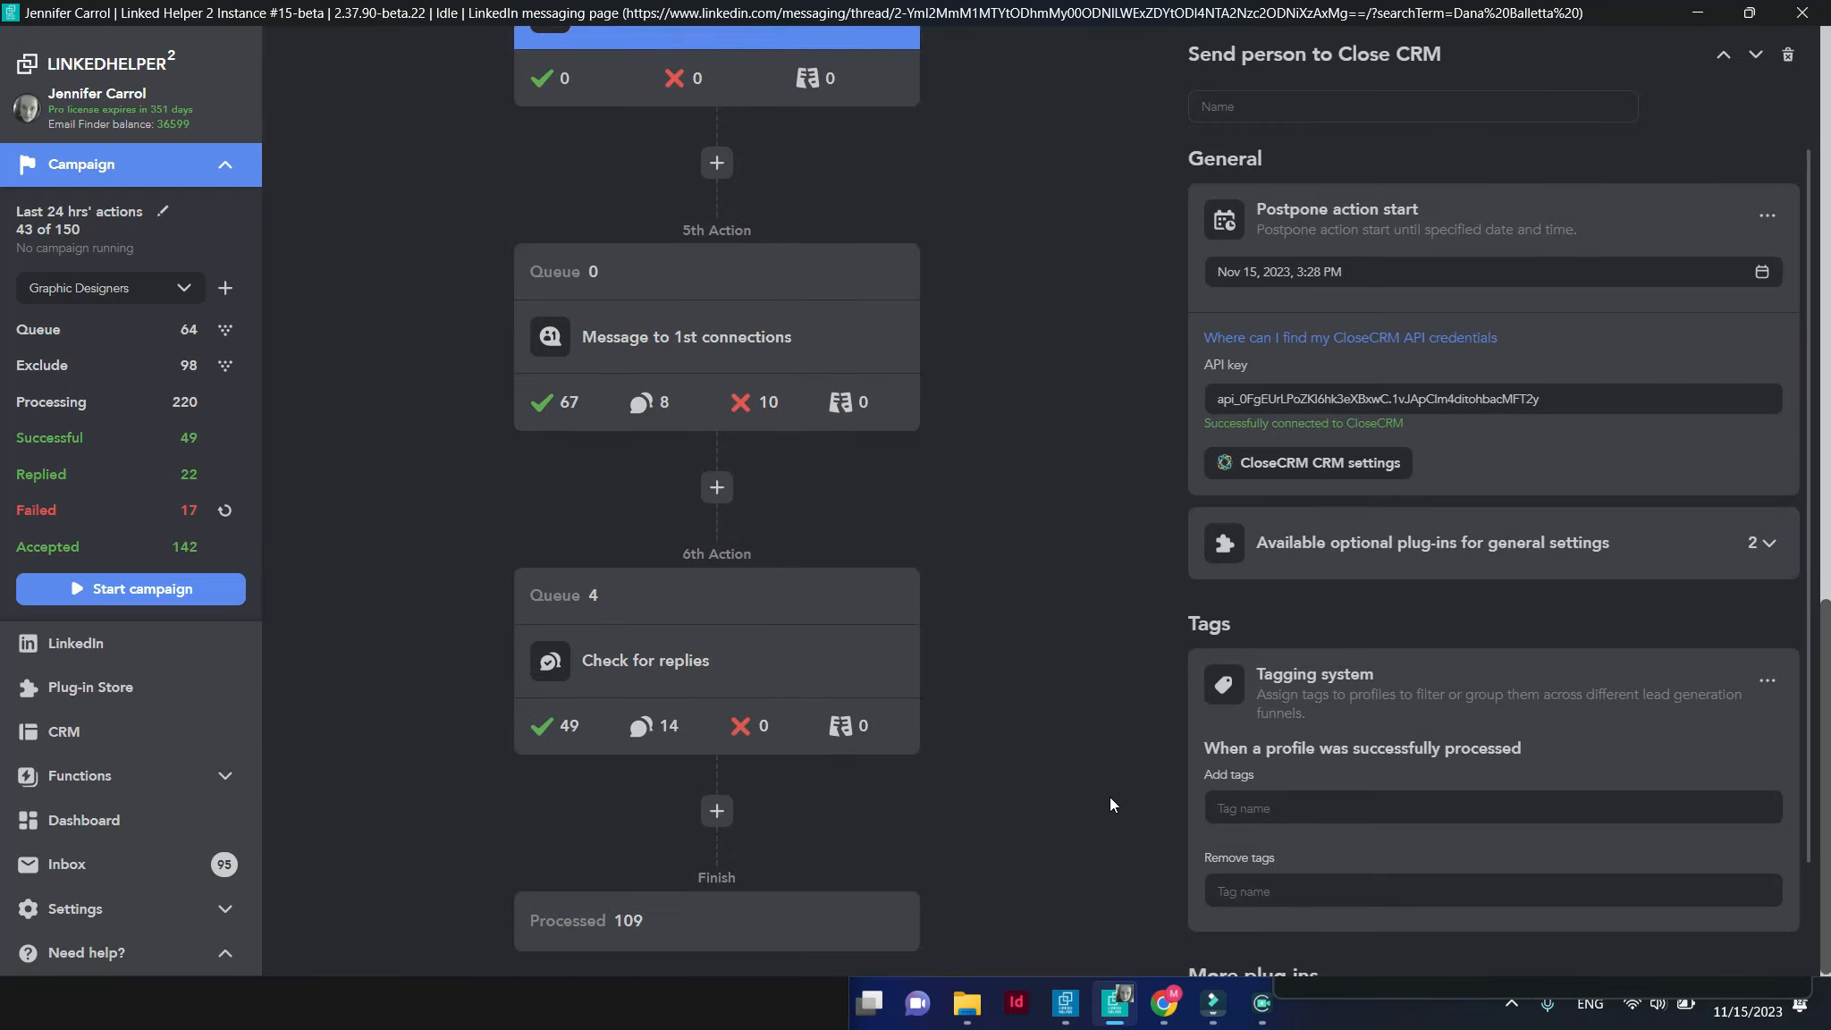
{"action": "left_click", "coordinate": [731, 487]}
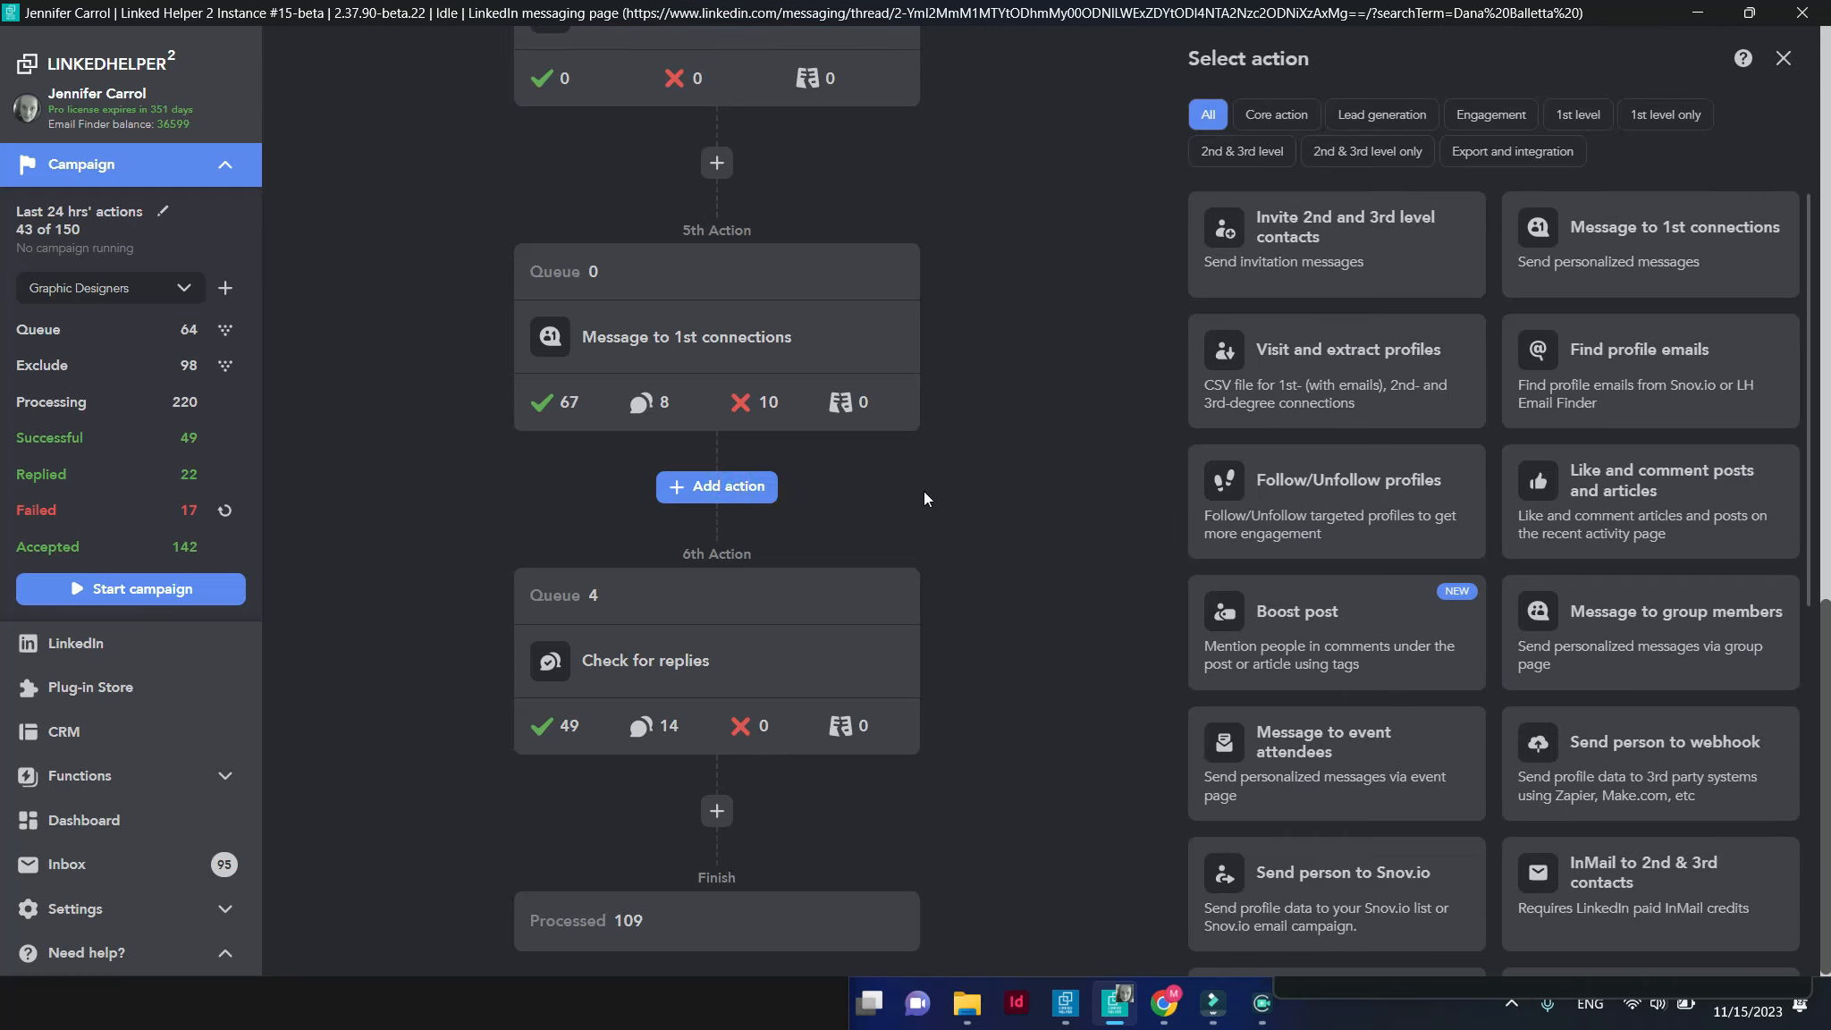
{"action": "left_click", "coordinate": [1513, 151]}
{"action": "left_click", "coordinate": [1442, 579]}
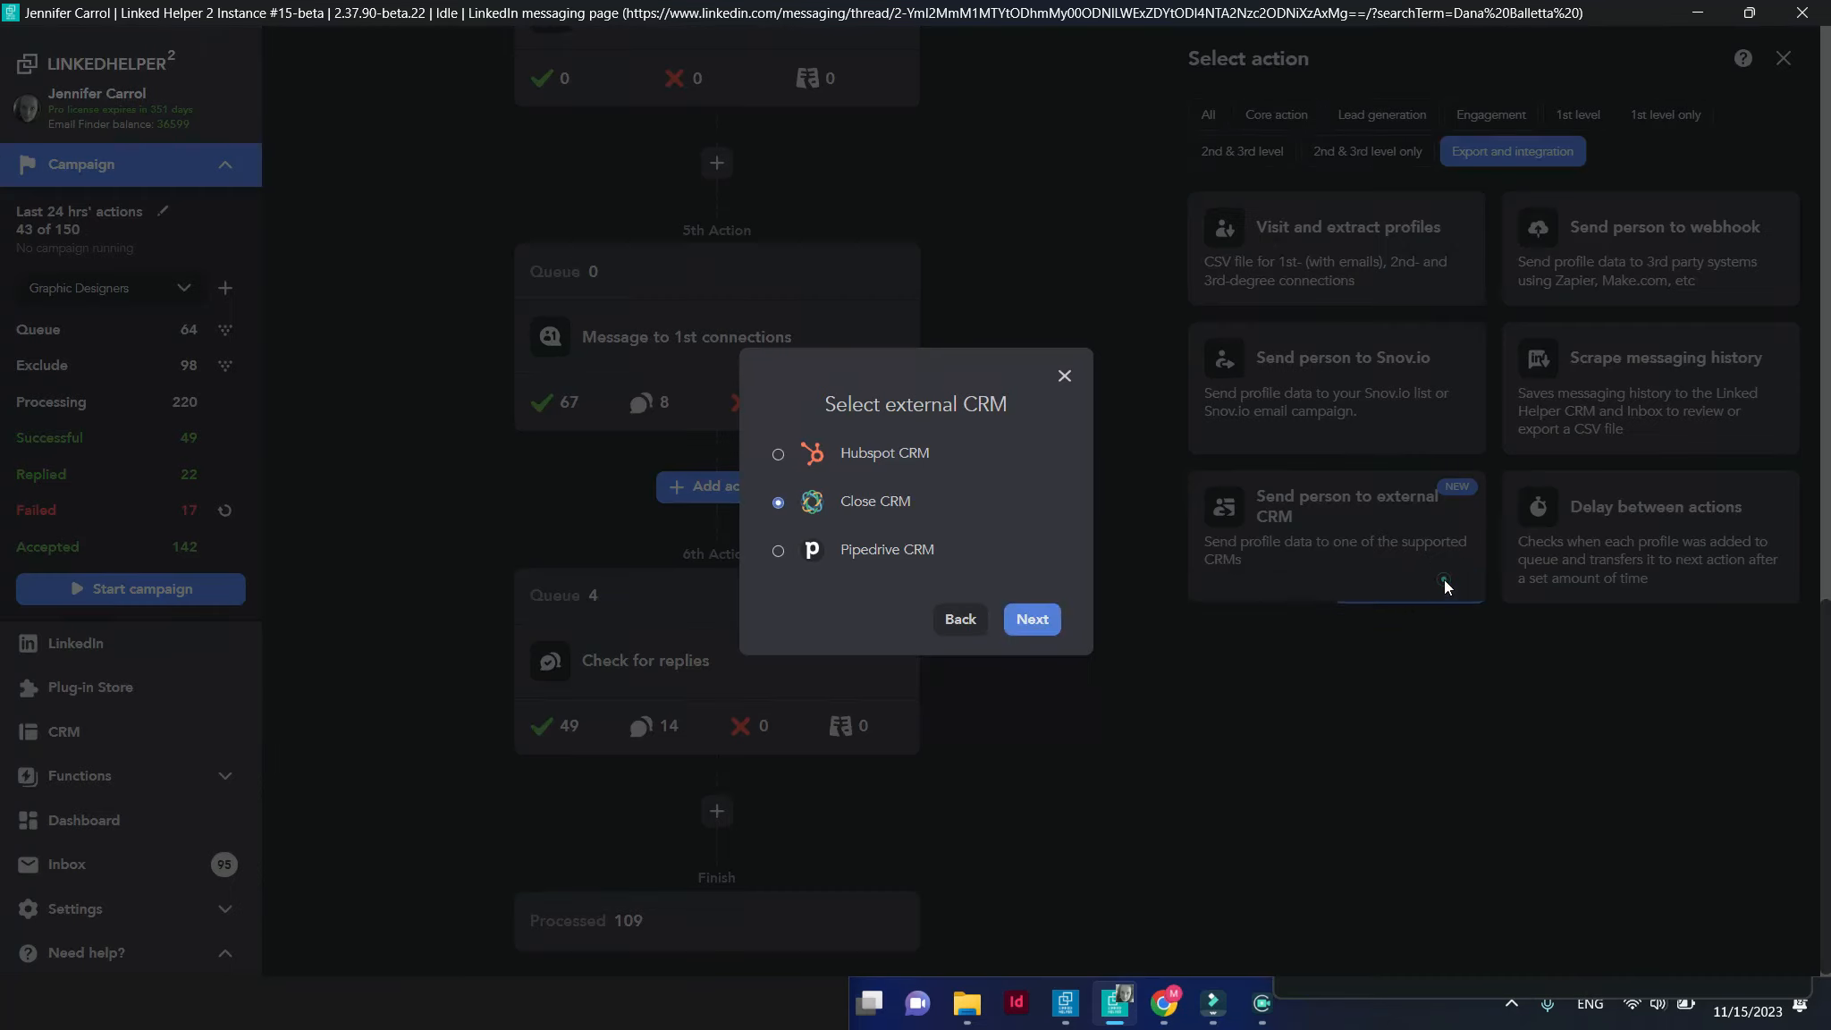
{"action": "left_click", "coordinate": [1033, 615]}
{"action": "left_click", "coordinate": [1033, 615]}
In the new action's Close CRM configuration, add a person field mapping from CONSTANT_VALUE to lh_campaign_stage
{"action": "scroll", "coordinate": [1820, 787], "scroll_direction": "down", "scroll_amount": 3}
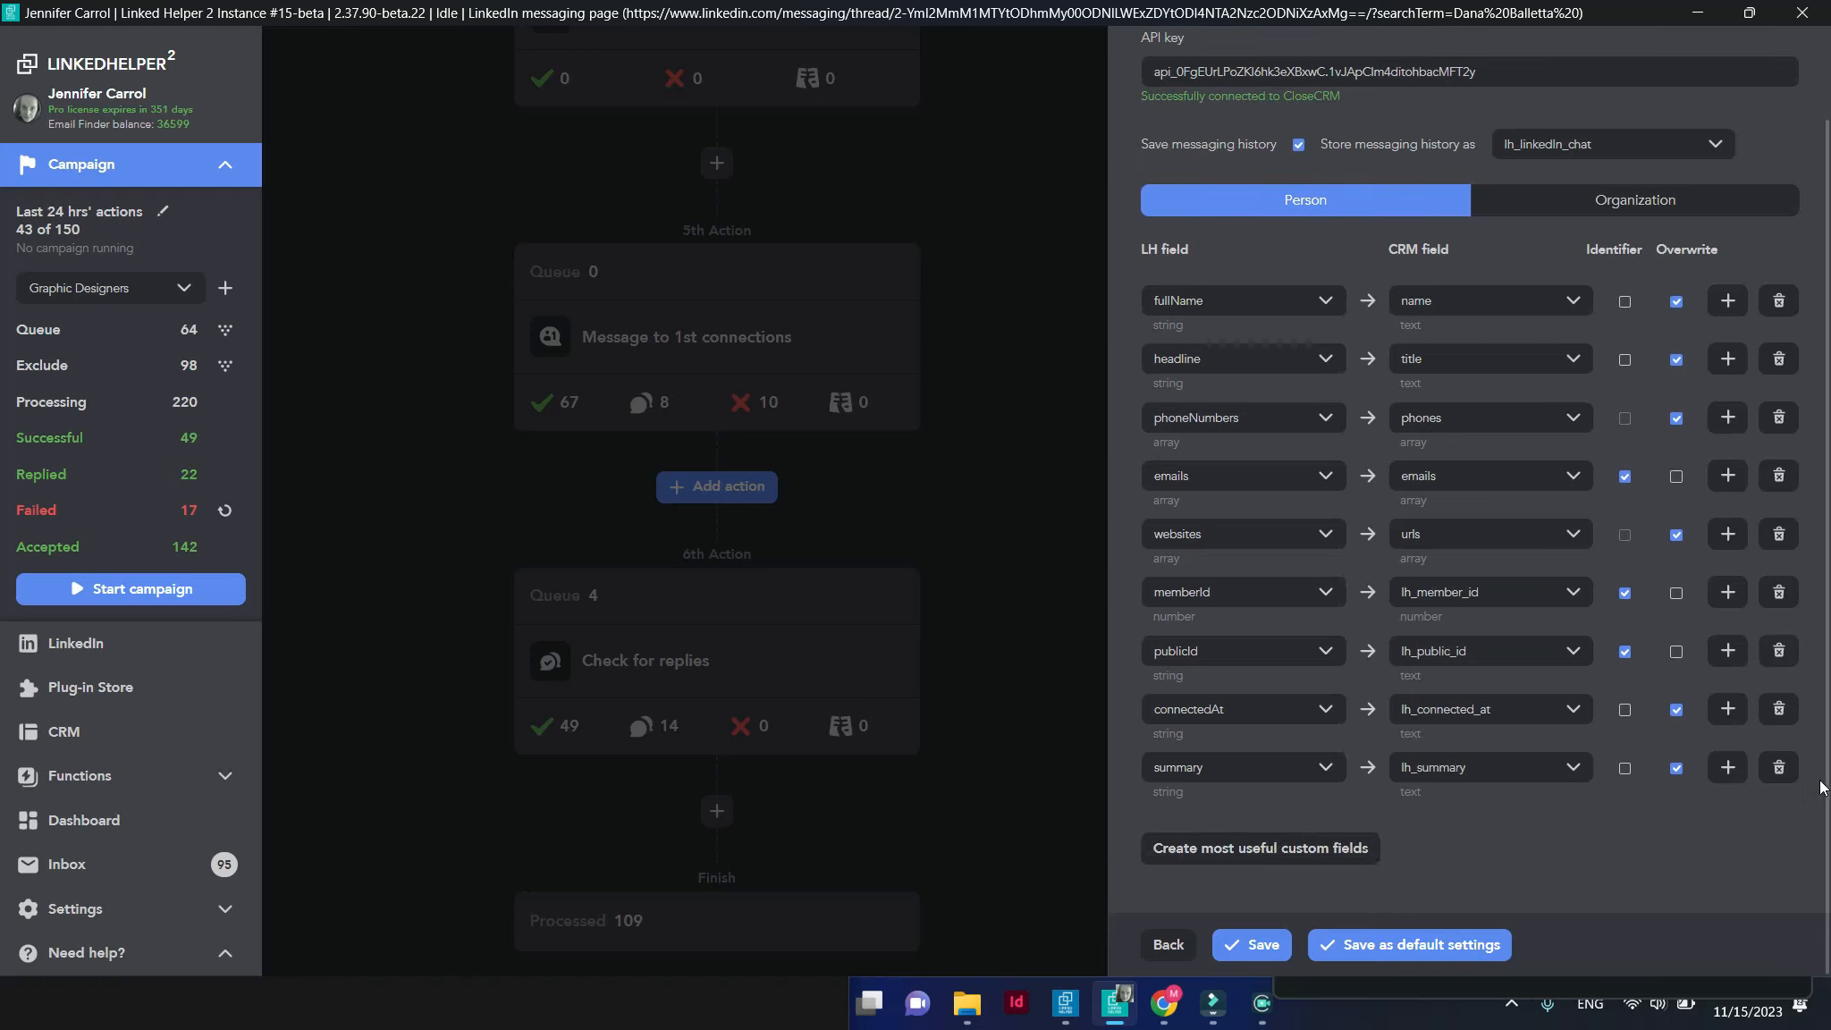
{"action": "left_click", "coordinate": [1728, 767]}
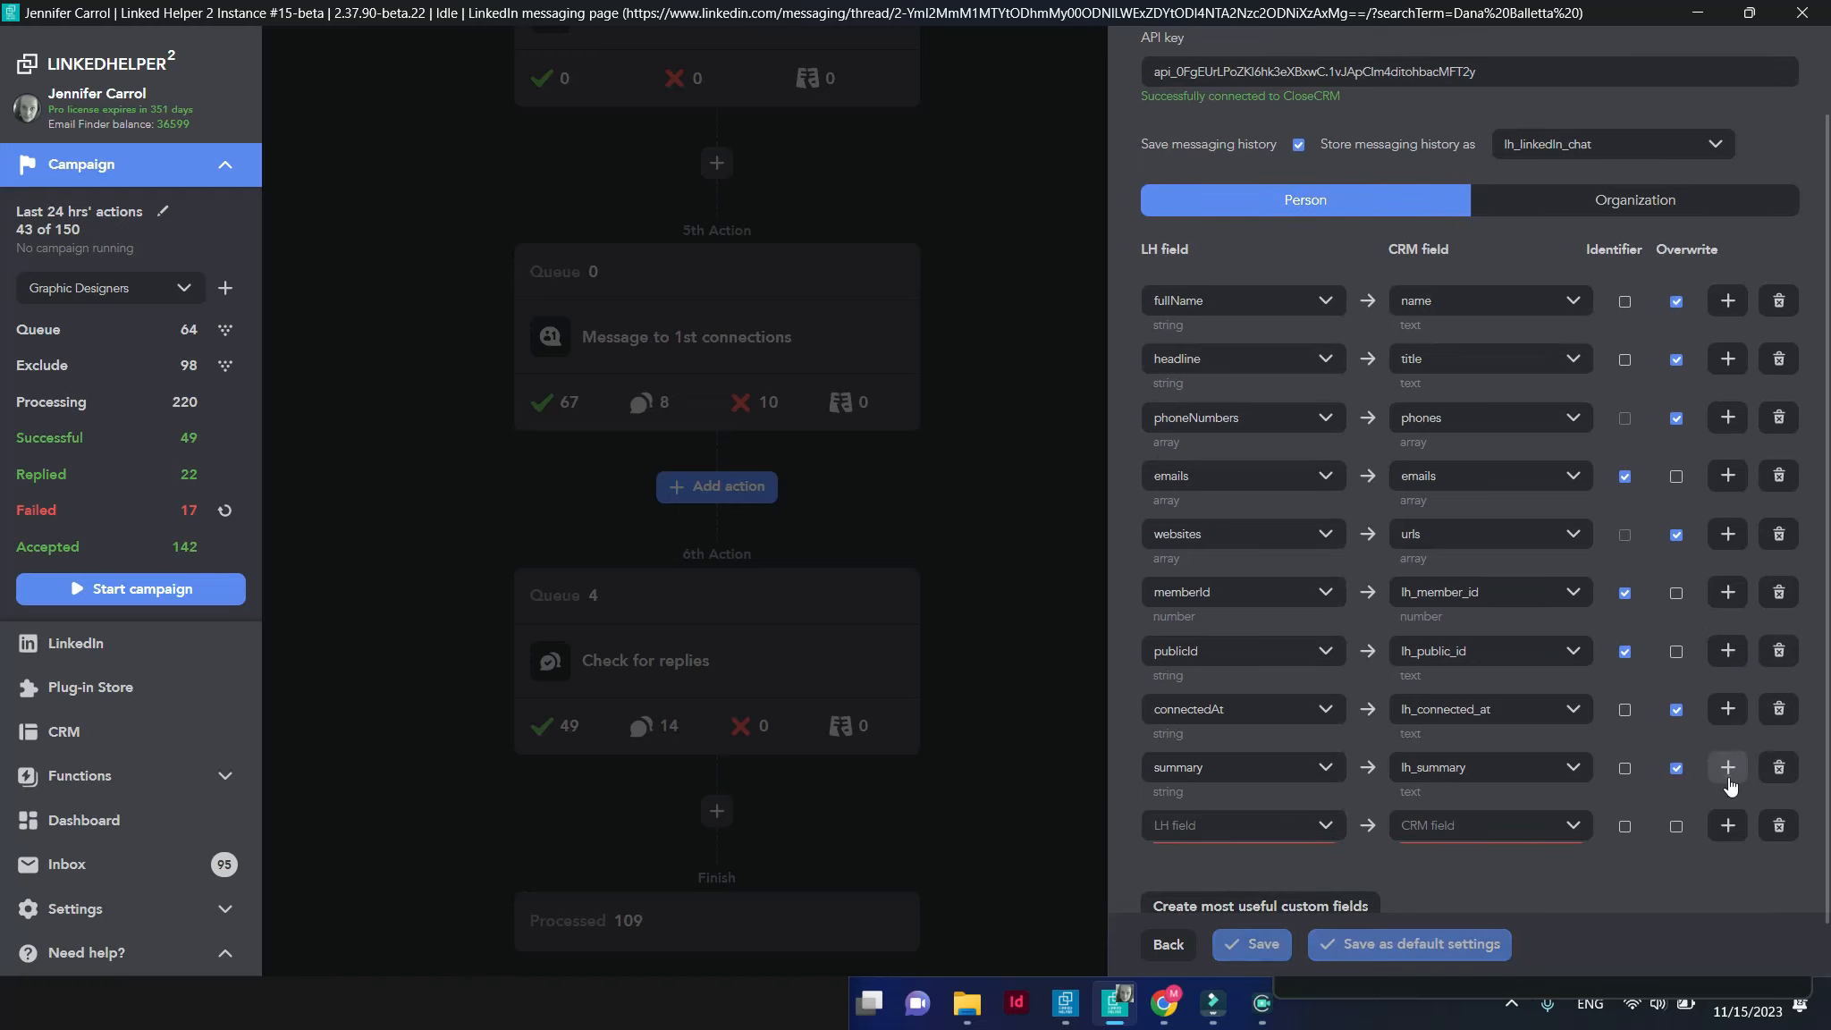
{"action": "left_click", "coordinate": [1328, 830]}
{"action": "left_click", "coordinate": [1266, 569]}
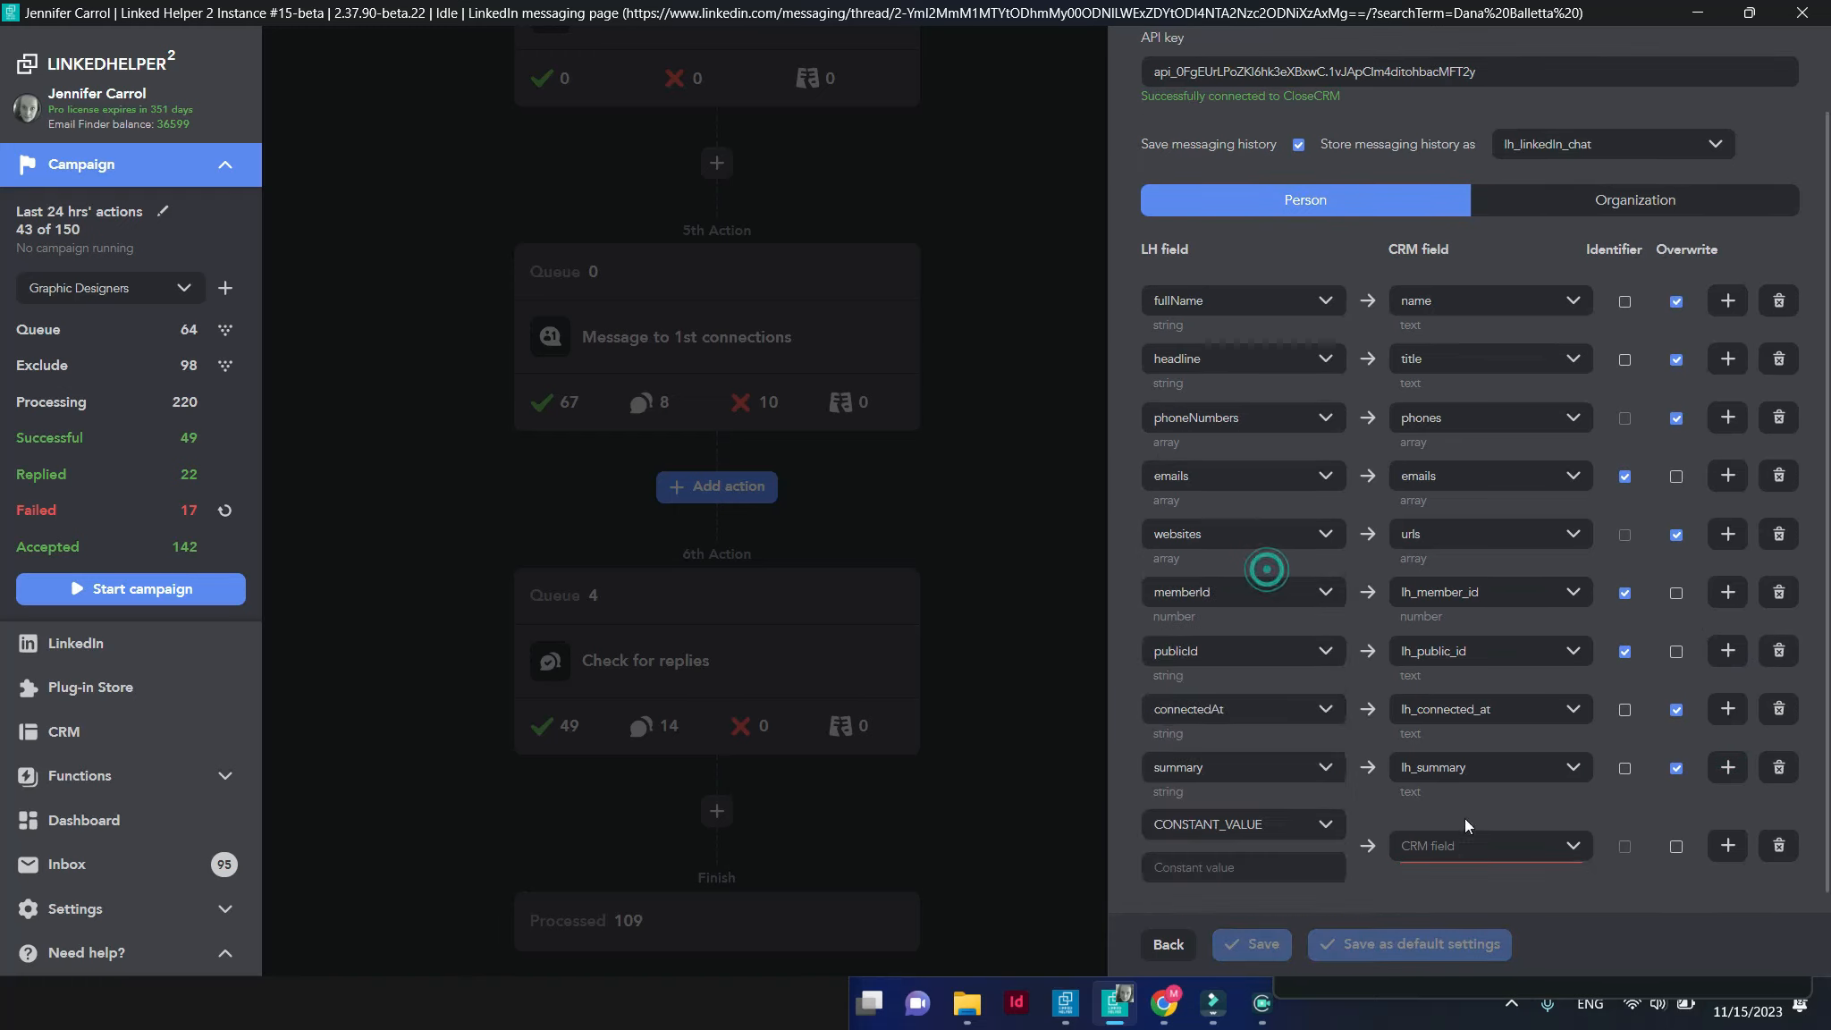
{"action": "left_click", "coordinate": [1474, 845]}
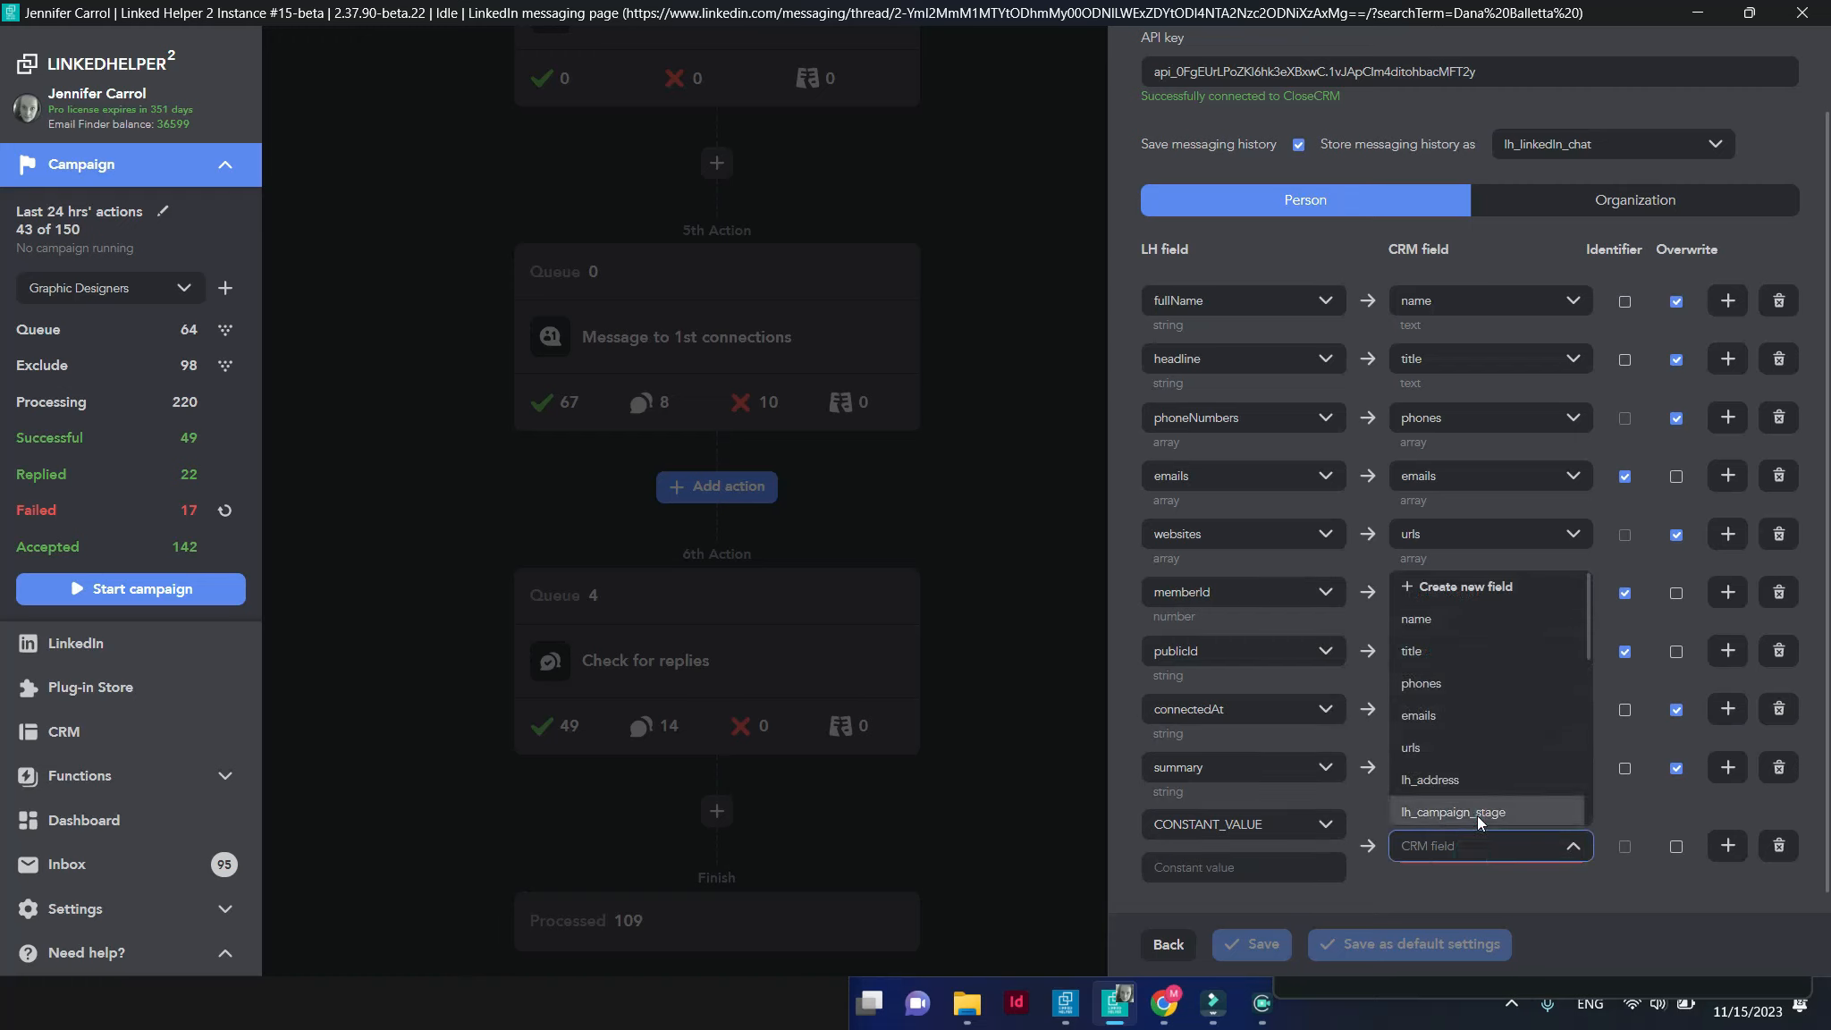
{"action": "left_click", "coordinate": [1477, 812]}
Set the constant value to "received 1st follow-up", enable overwriting for lh_campaign_stage, and save the configuration
{"action": "left_click", "coordinate": [1243, 867]}
{"action": "type", "text": "received"}
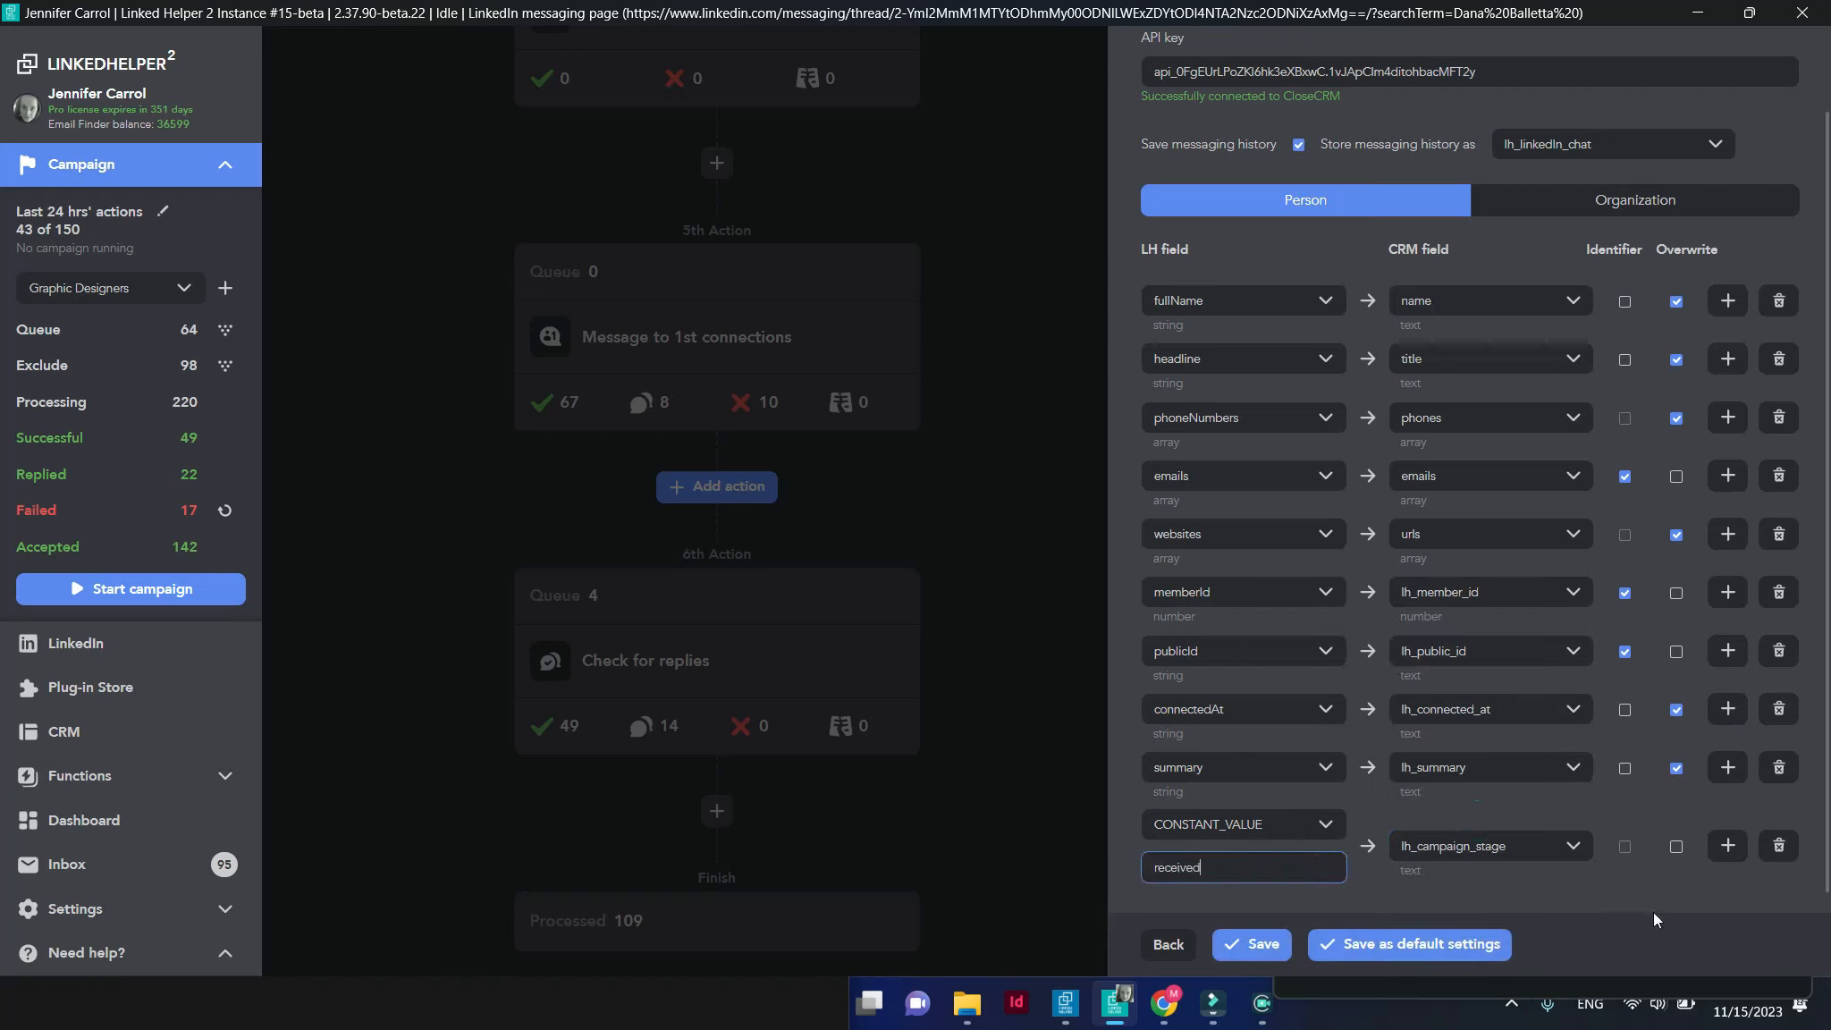
{"action": "type", "text": " 1st follow-up"}
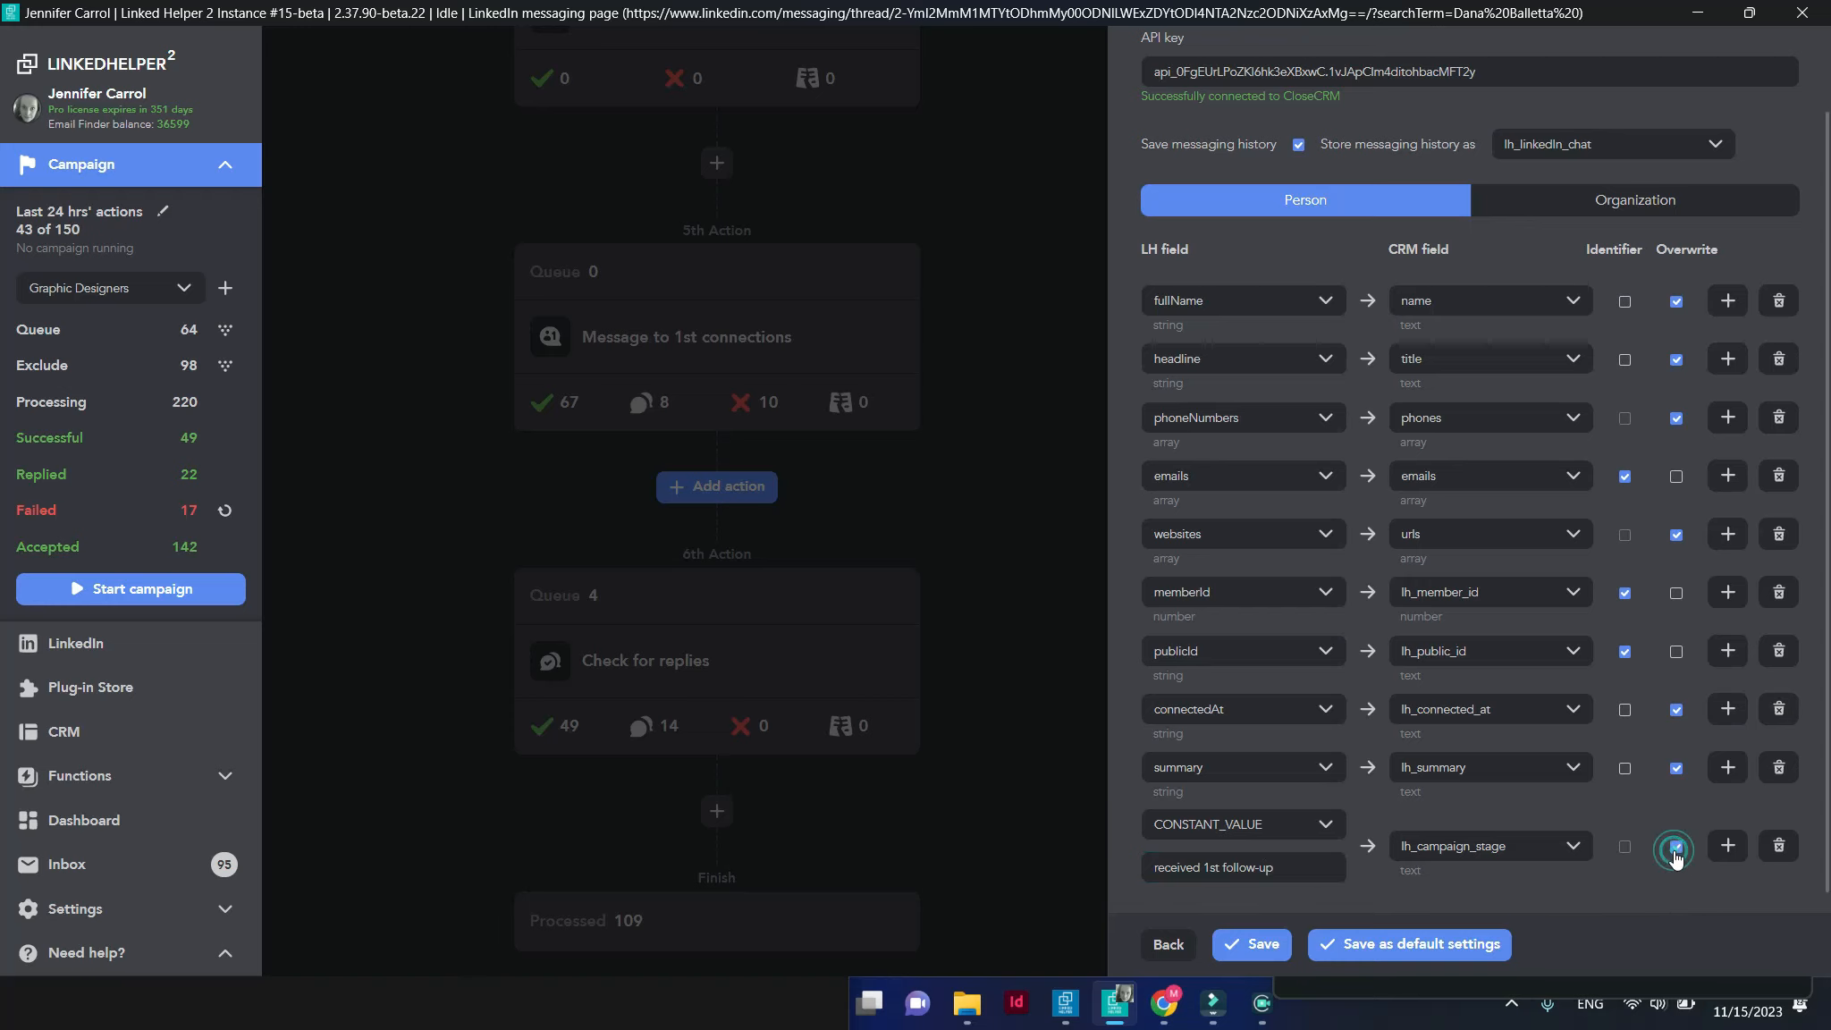
{"action": "left_click", "coordinate": [1252, 945]}
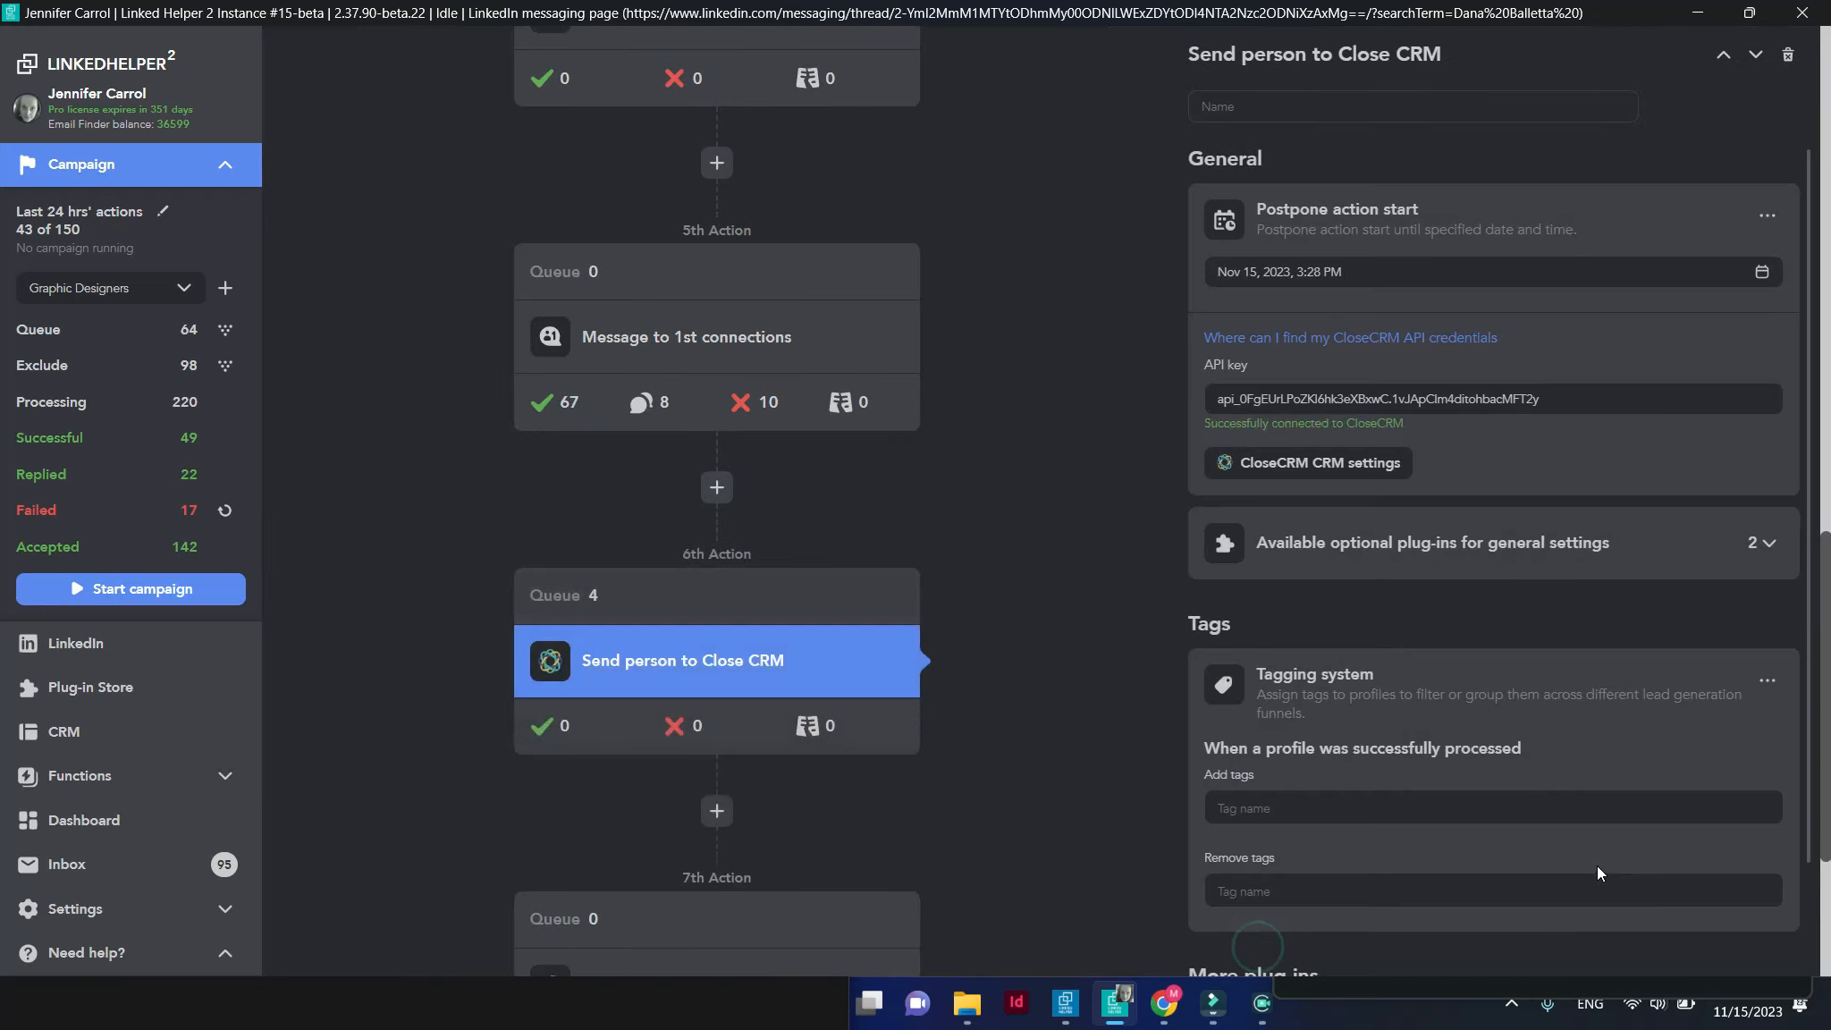
In the Check for replies action, enable sending contacts who replied to the previous message to external CRM, with CloseCRM as the CRM
{"action": "scroll", "coordinate": [1063, 809], "scroll_direction": "down", "scroll_amount": 4}
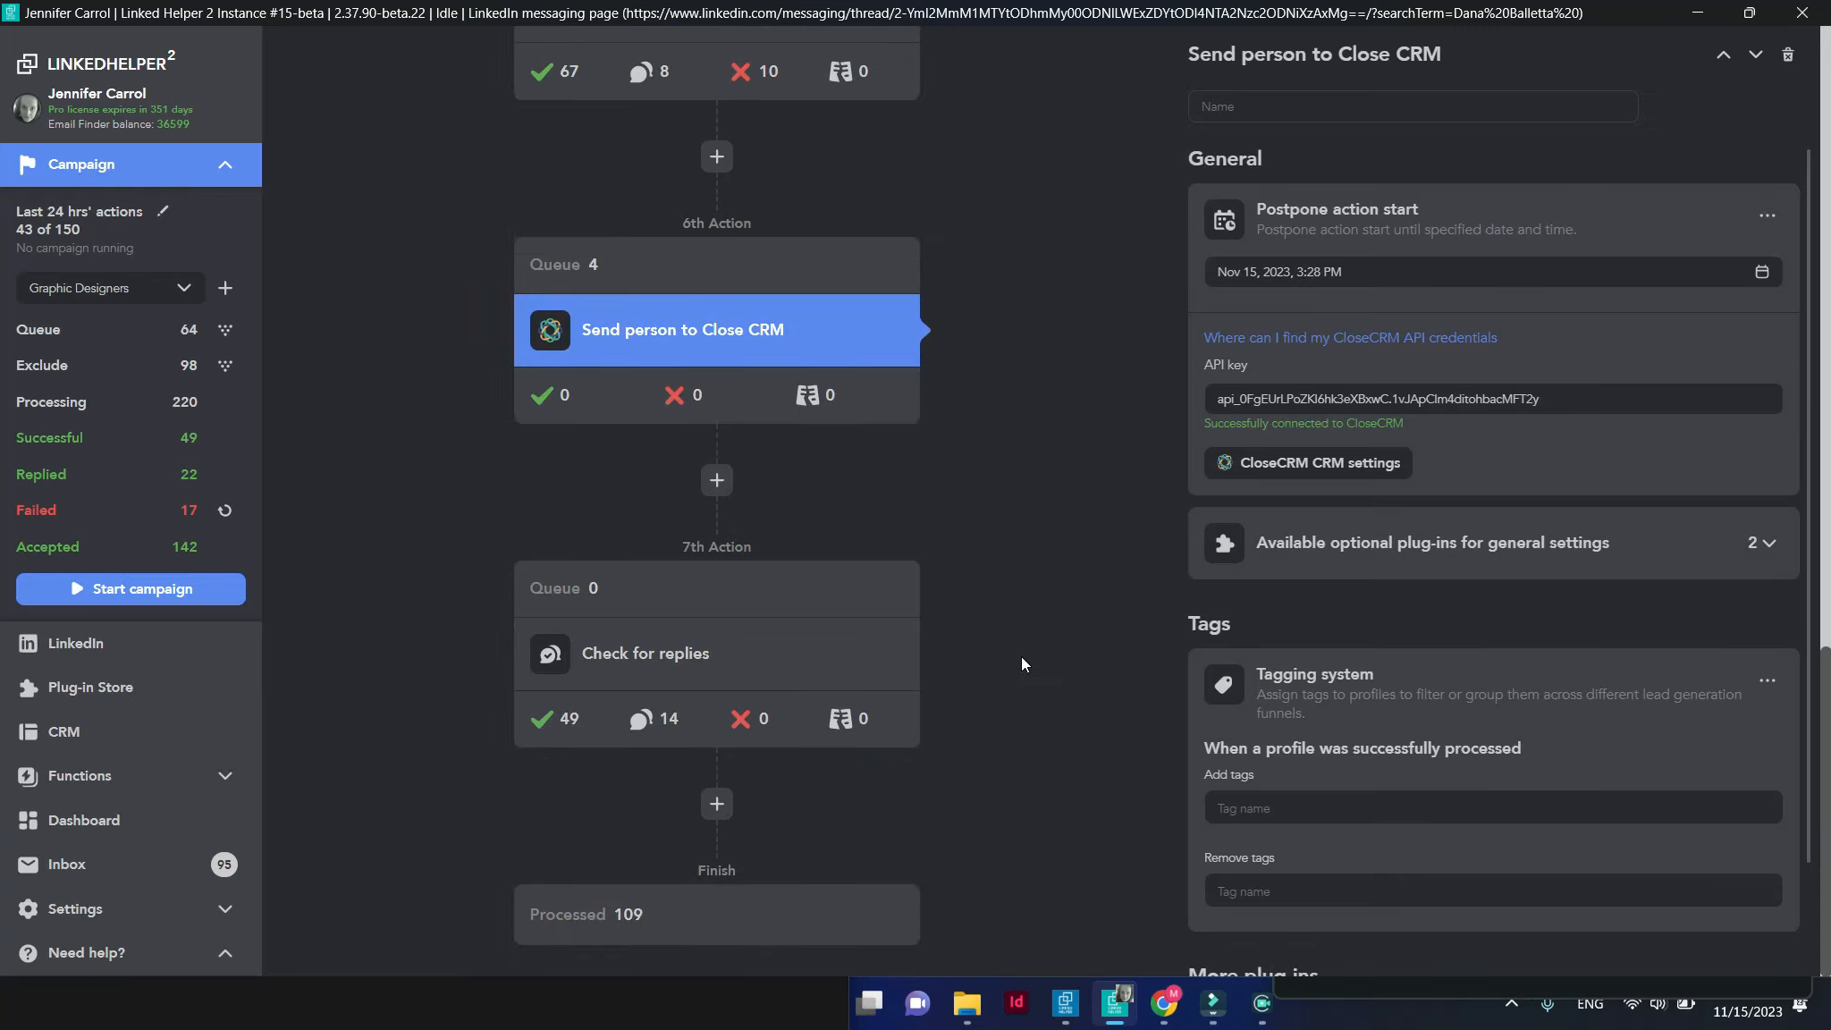
{"action": "left_click", "coordinate": [856, 660]}
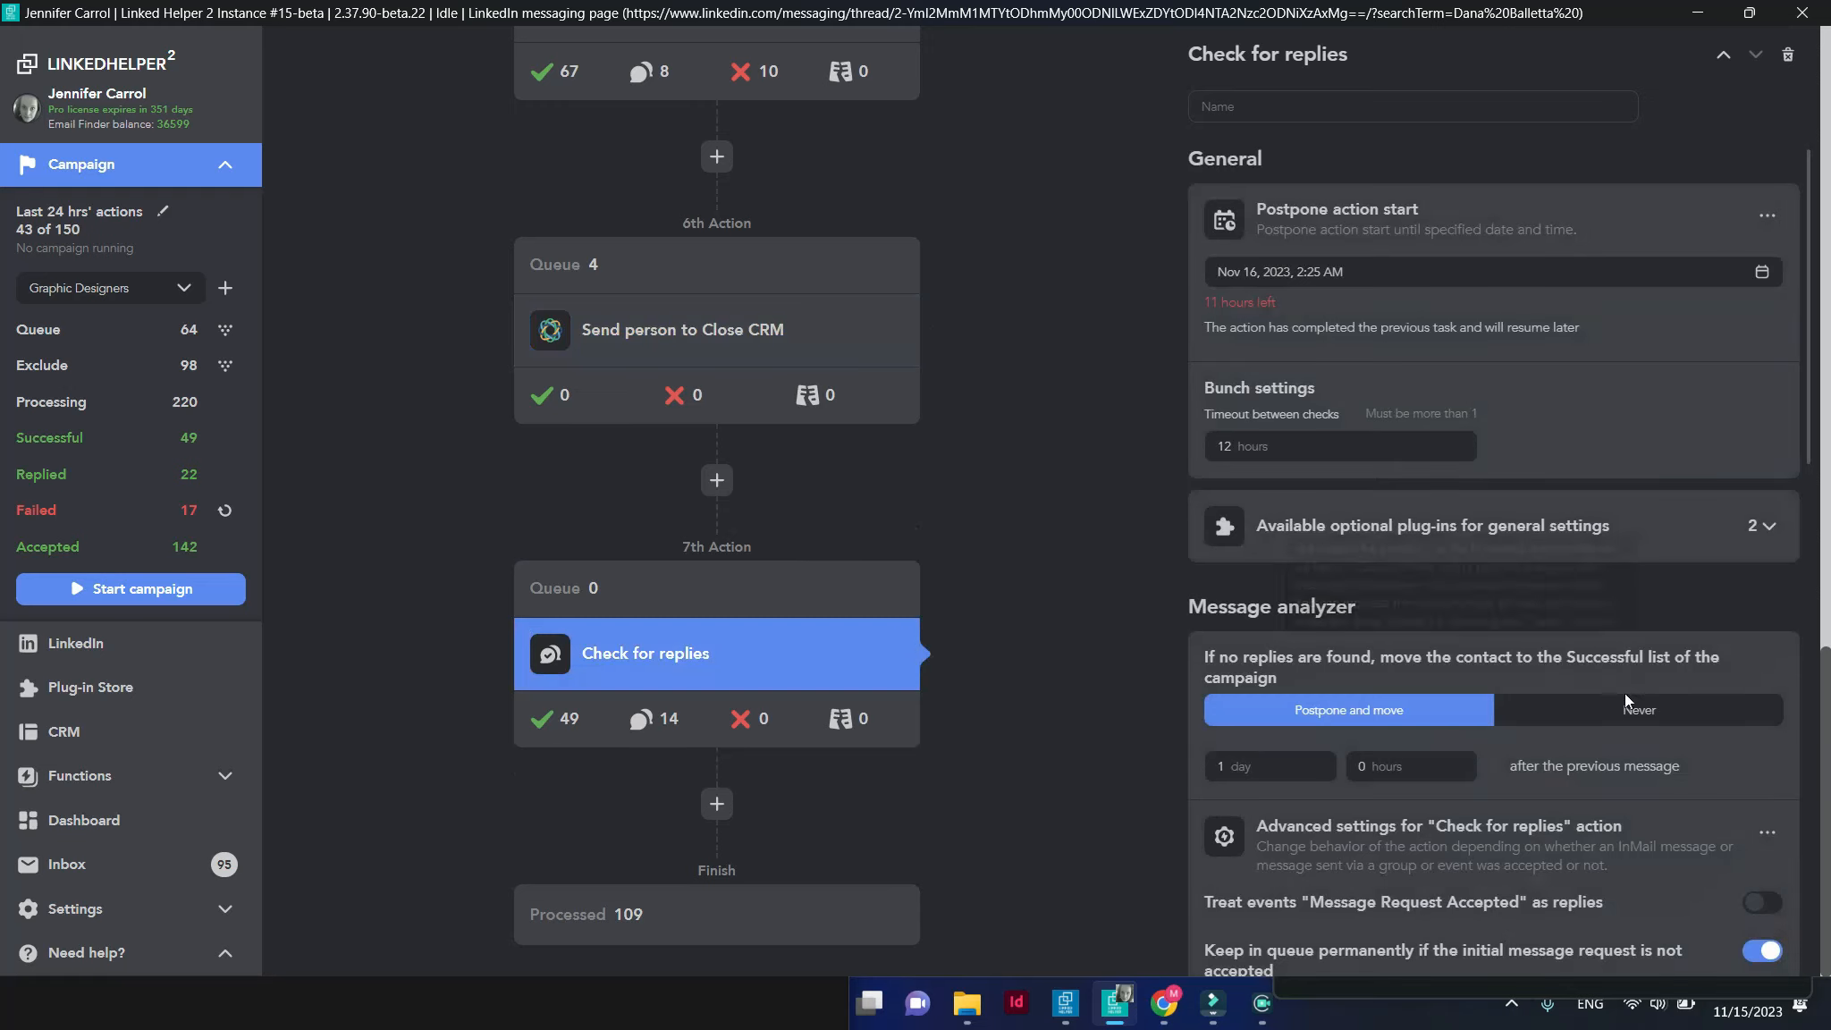
{"action": "scroll", "coordinate": [1672, 735], "scroll_direction": "down", "scroll_amount": 10}
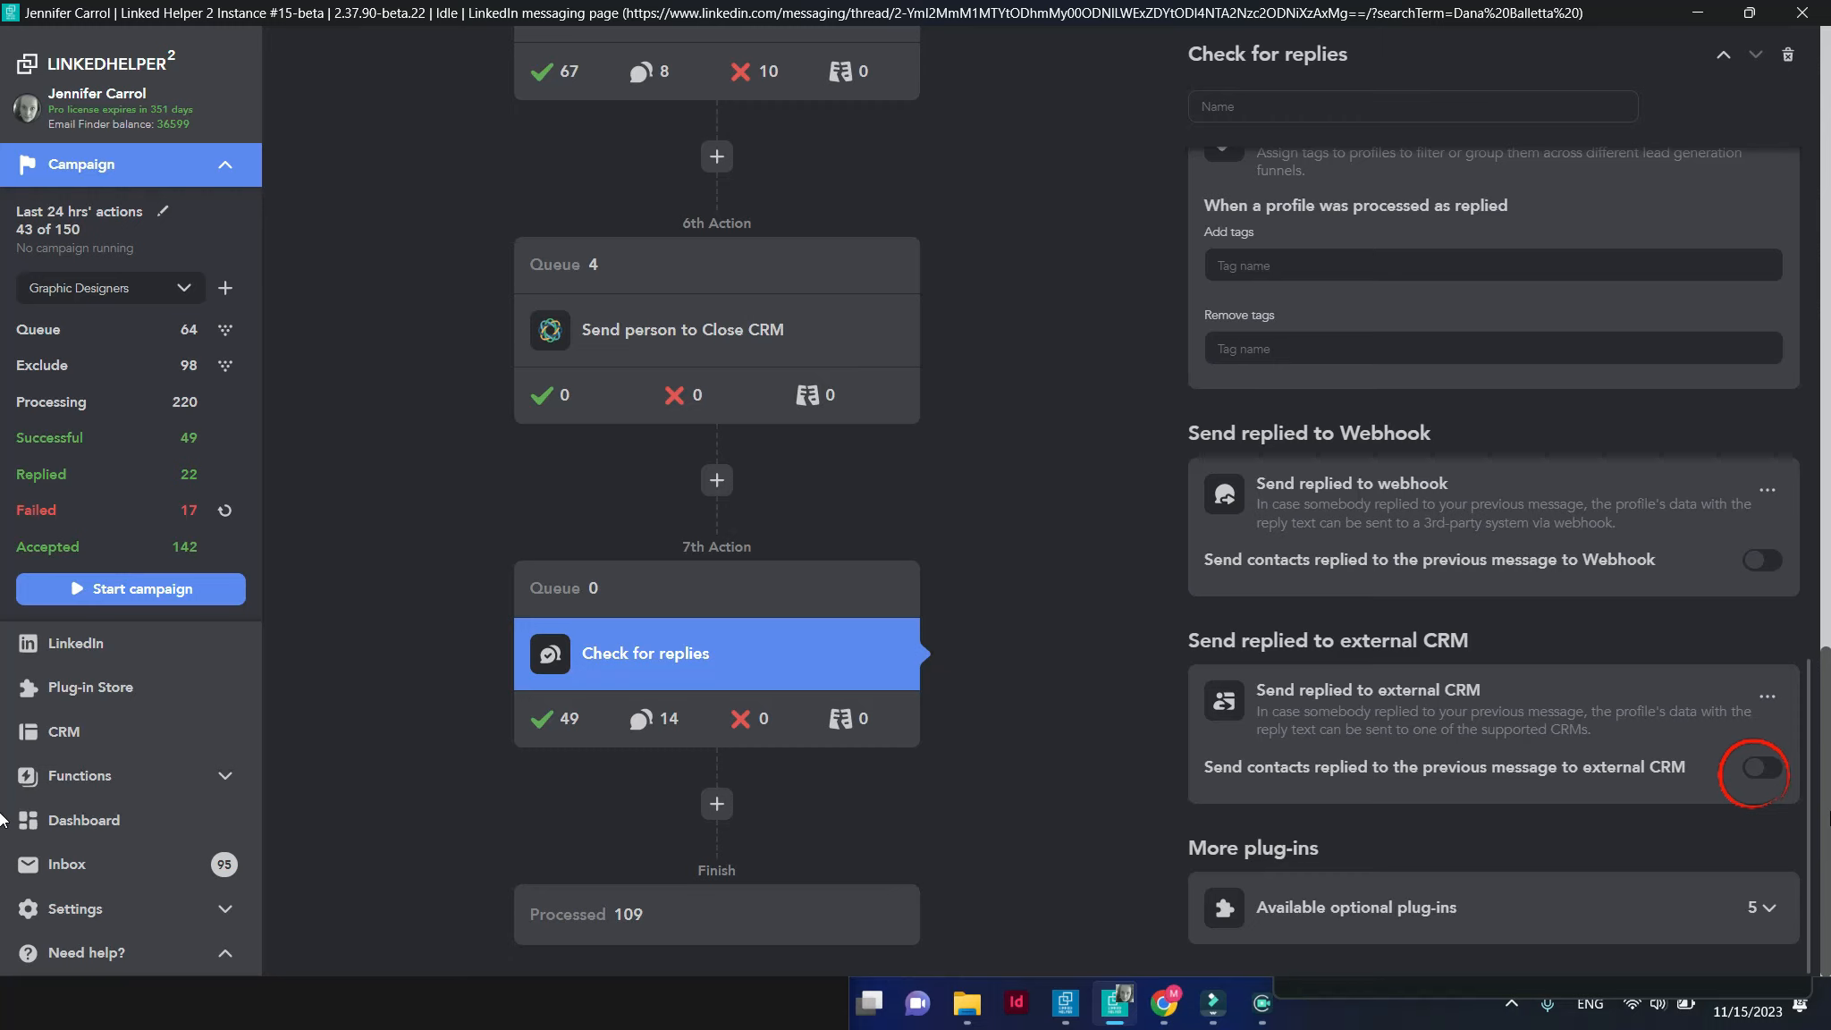
{"action": "left_click", "coordinate": [1762, 768]}
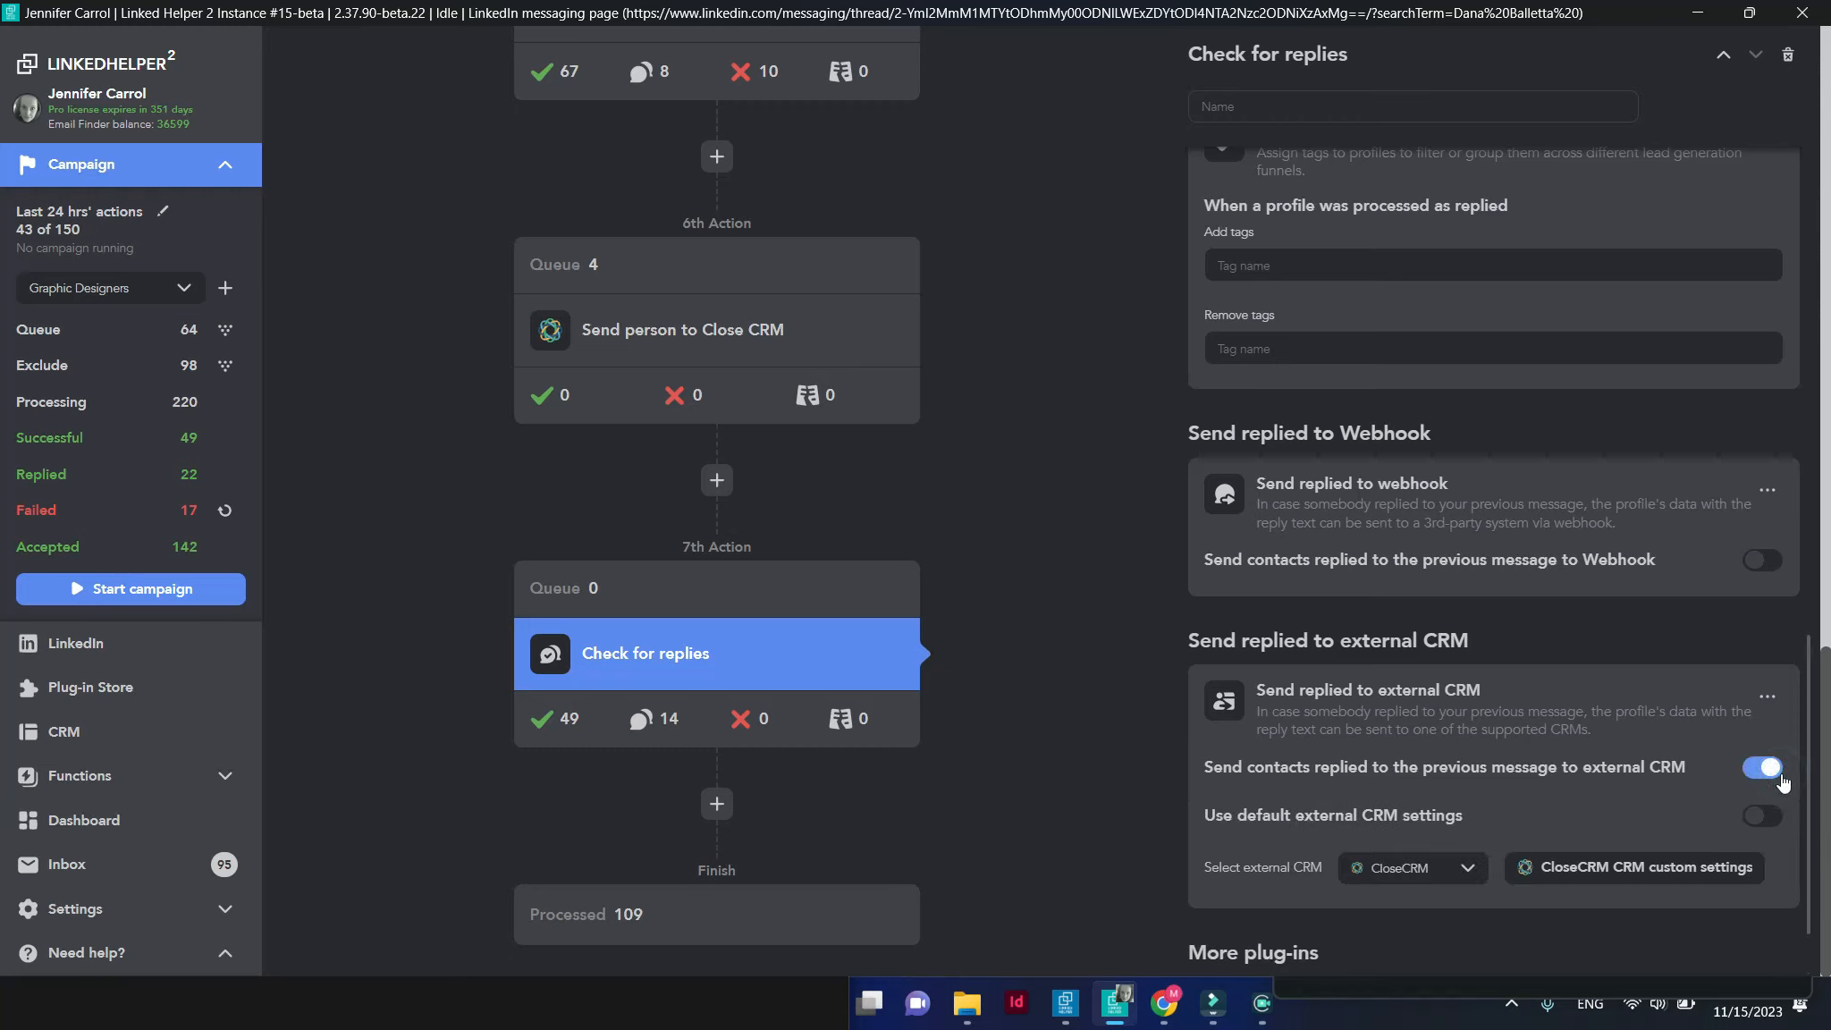
{"action": "left_click", "coordinate": [1465, 870]}
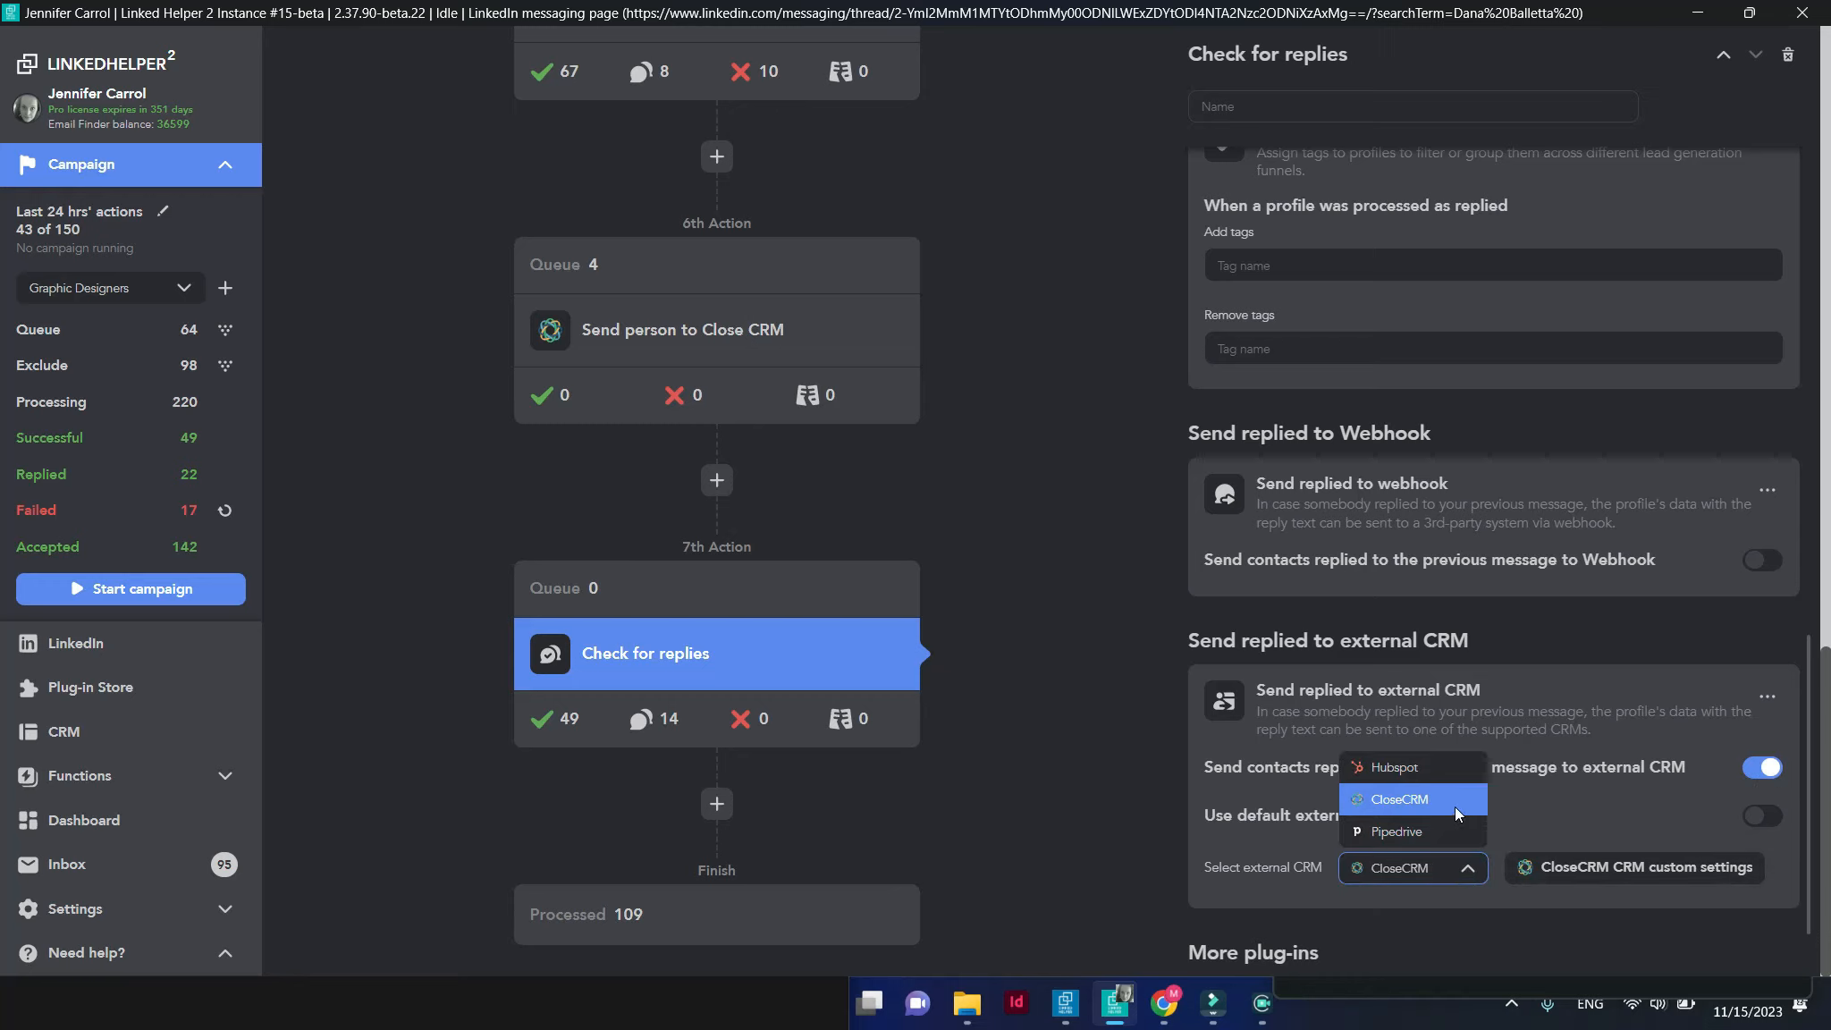
In the Check for replies action's CloseCRM custom settings, add a person mapping from CONSTANT_VALUE to lh_campaign_stage
{"action": "left_click", "coordinate": [1601, 879]}
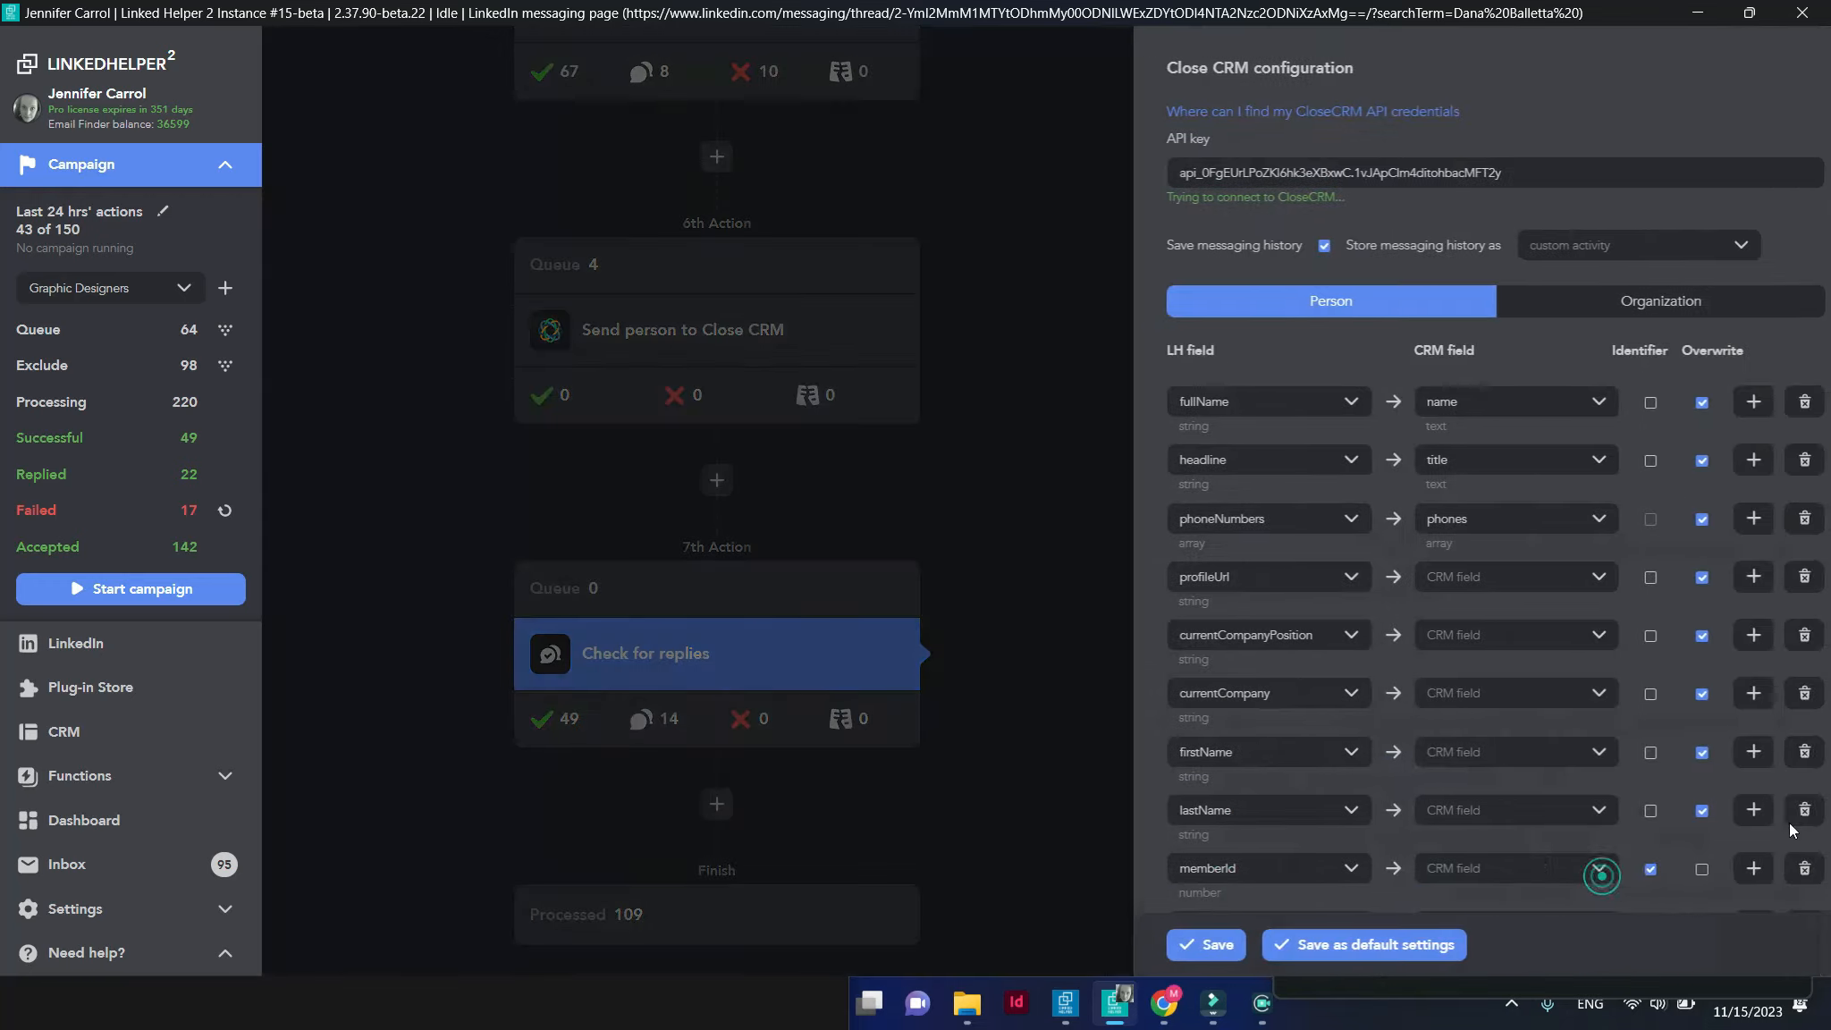
{"action": "scroll", "coordinate": [1791, 829], "scroll_direction": "down", "scroll_amount": 8}
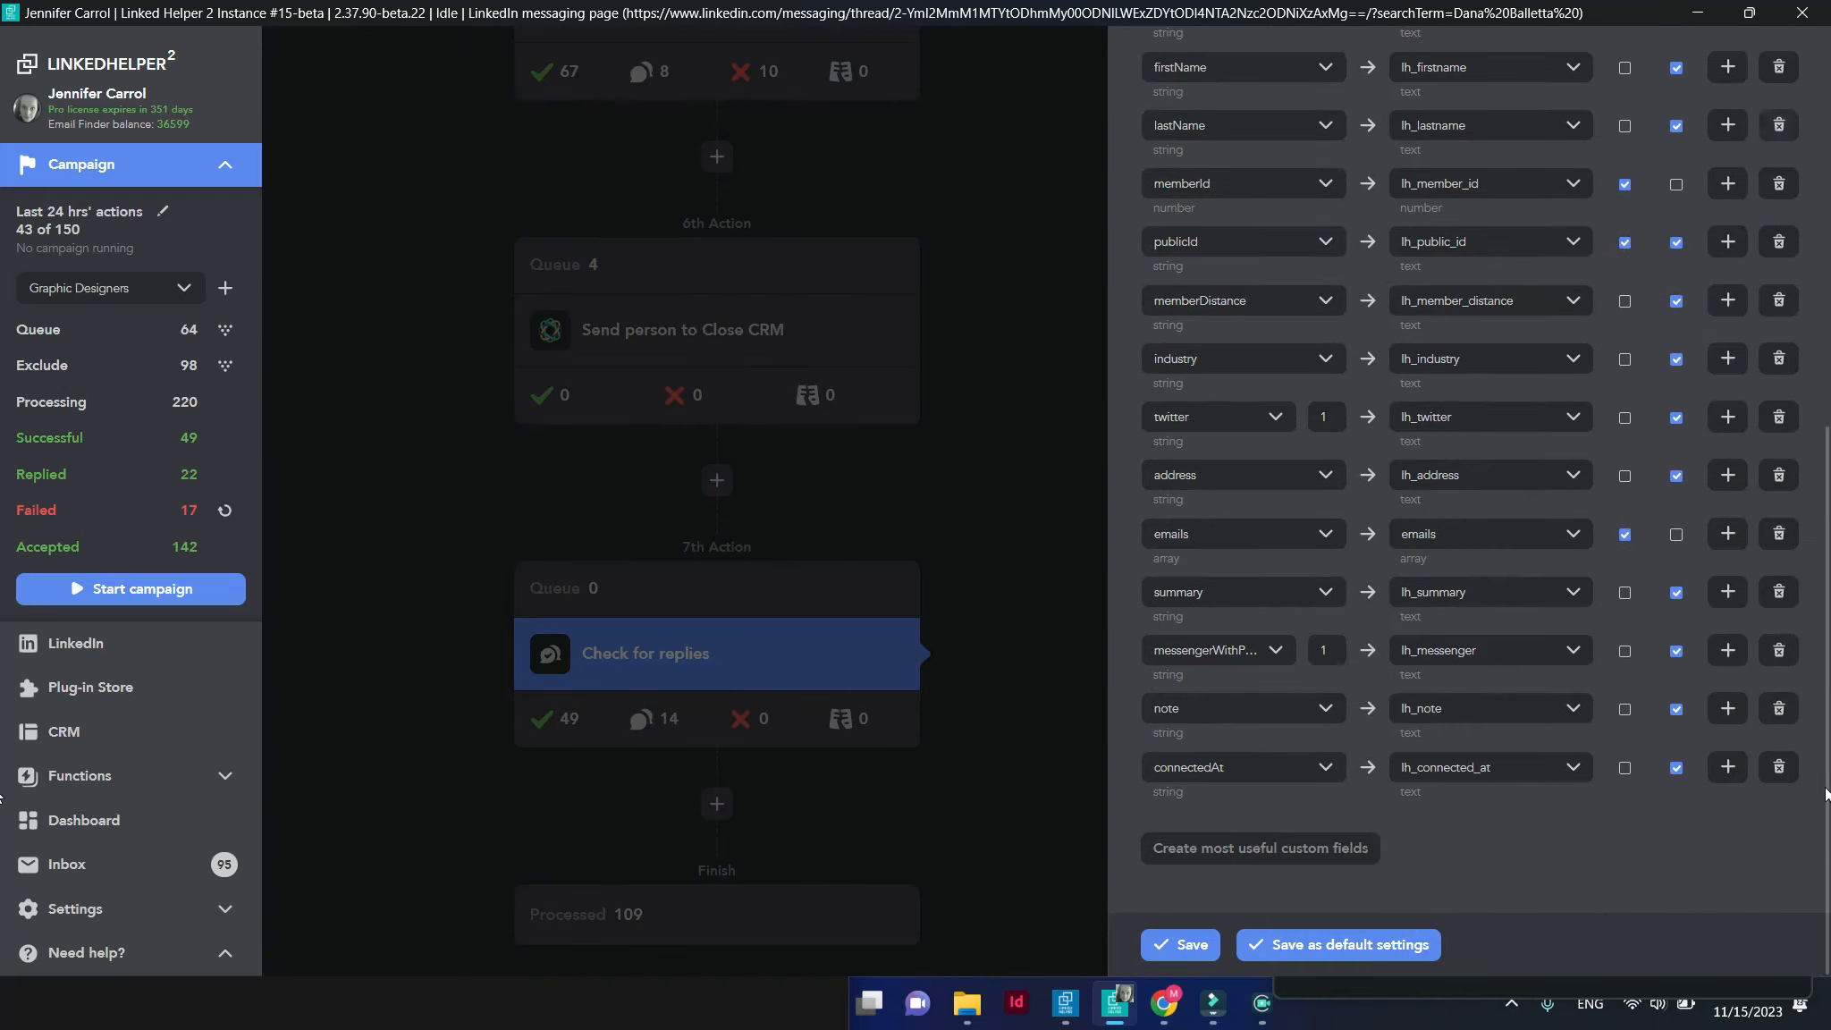
{"action": "left_click", "coordinate": [1727, 767]}
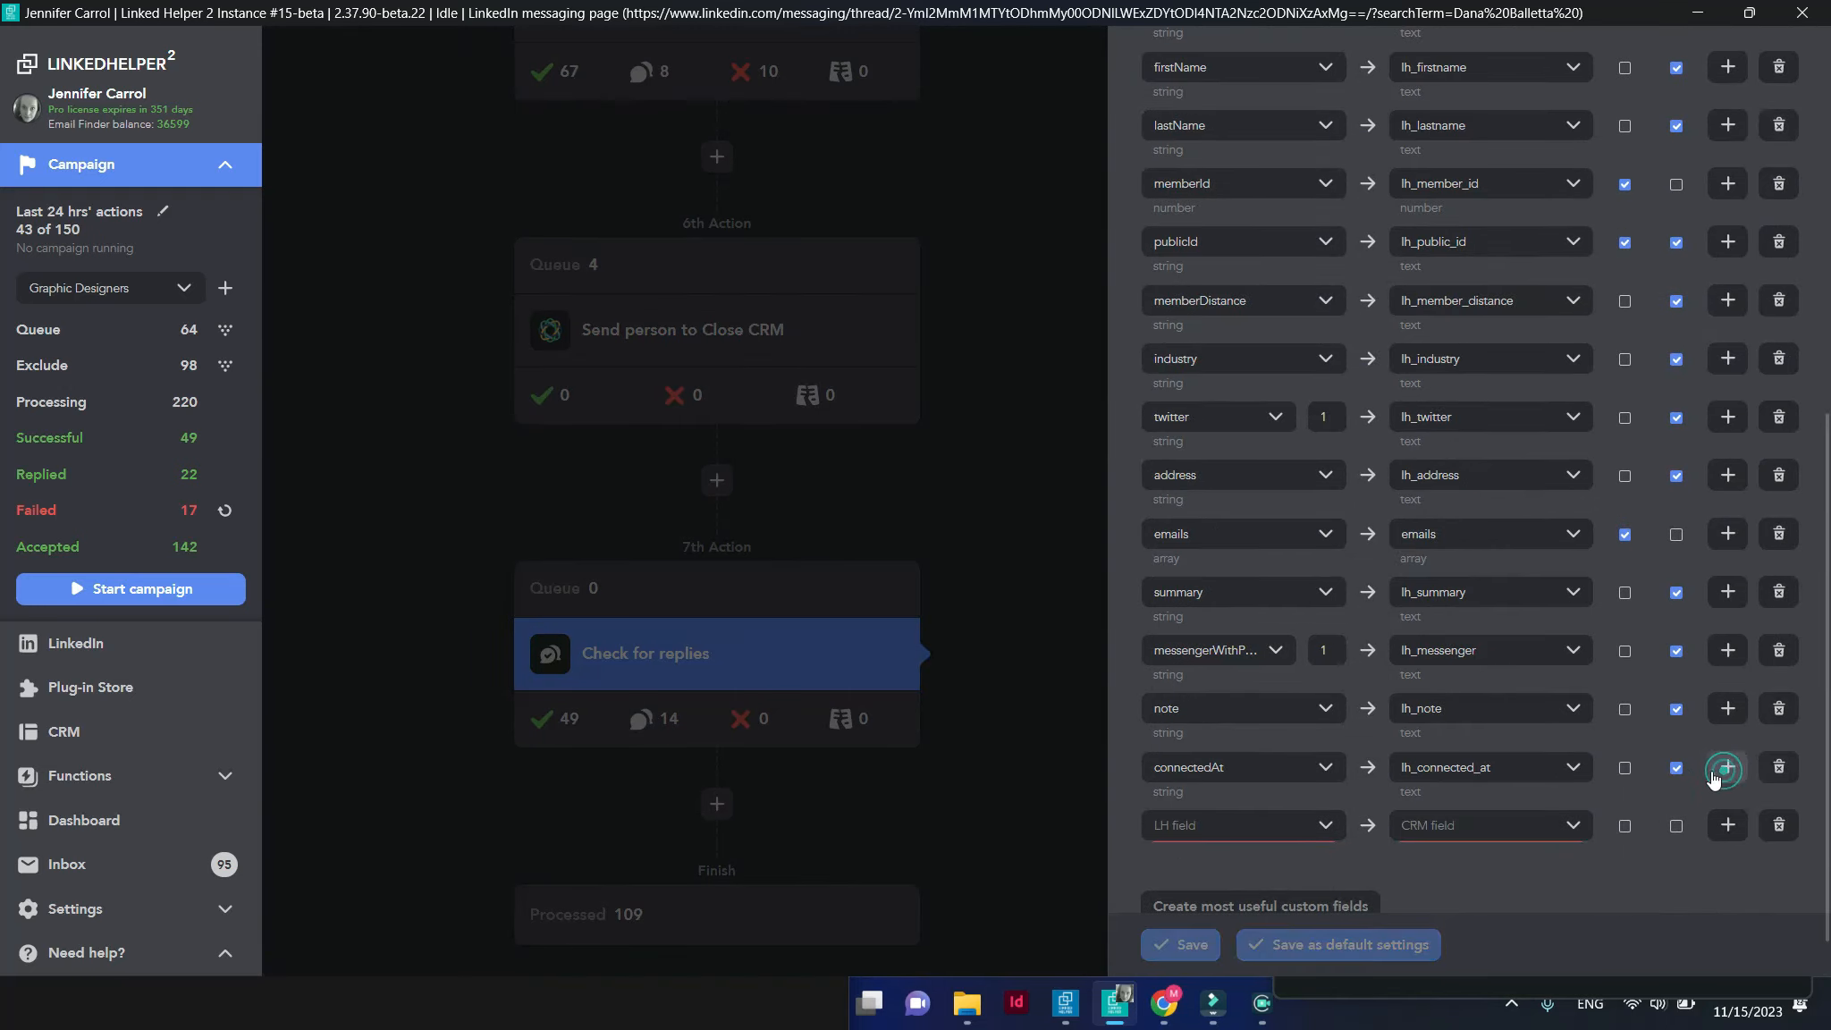
{"action": "left_click", "coordinate": [1330, 846]}
{"action": "left_click", "coordinate": [1275, 580]}
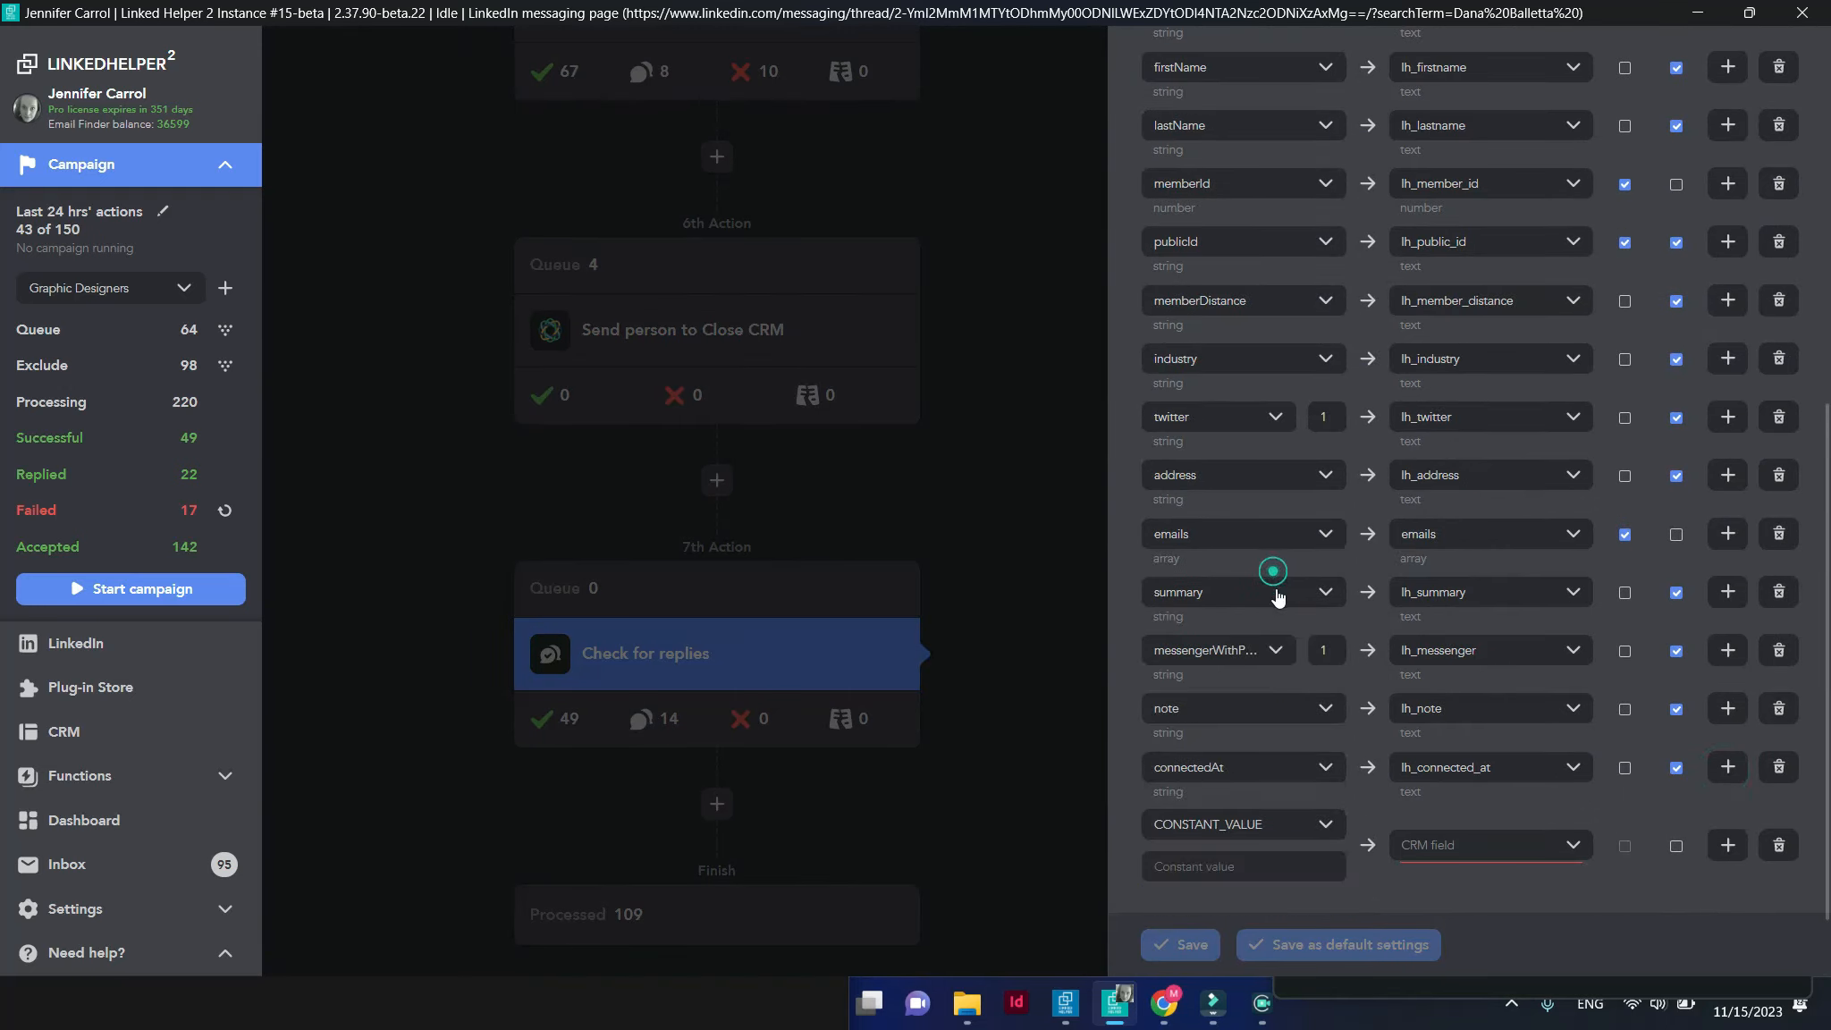
{"action": "left_click", "coordinate": [1488, 856]}
{"action": "left_click", "coordinate": [1484, 923]}
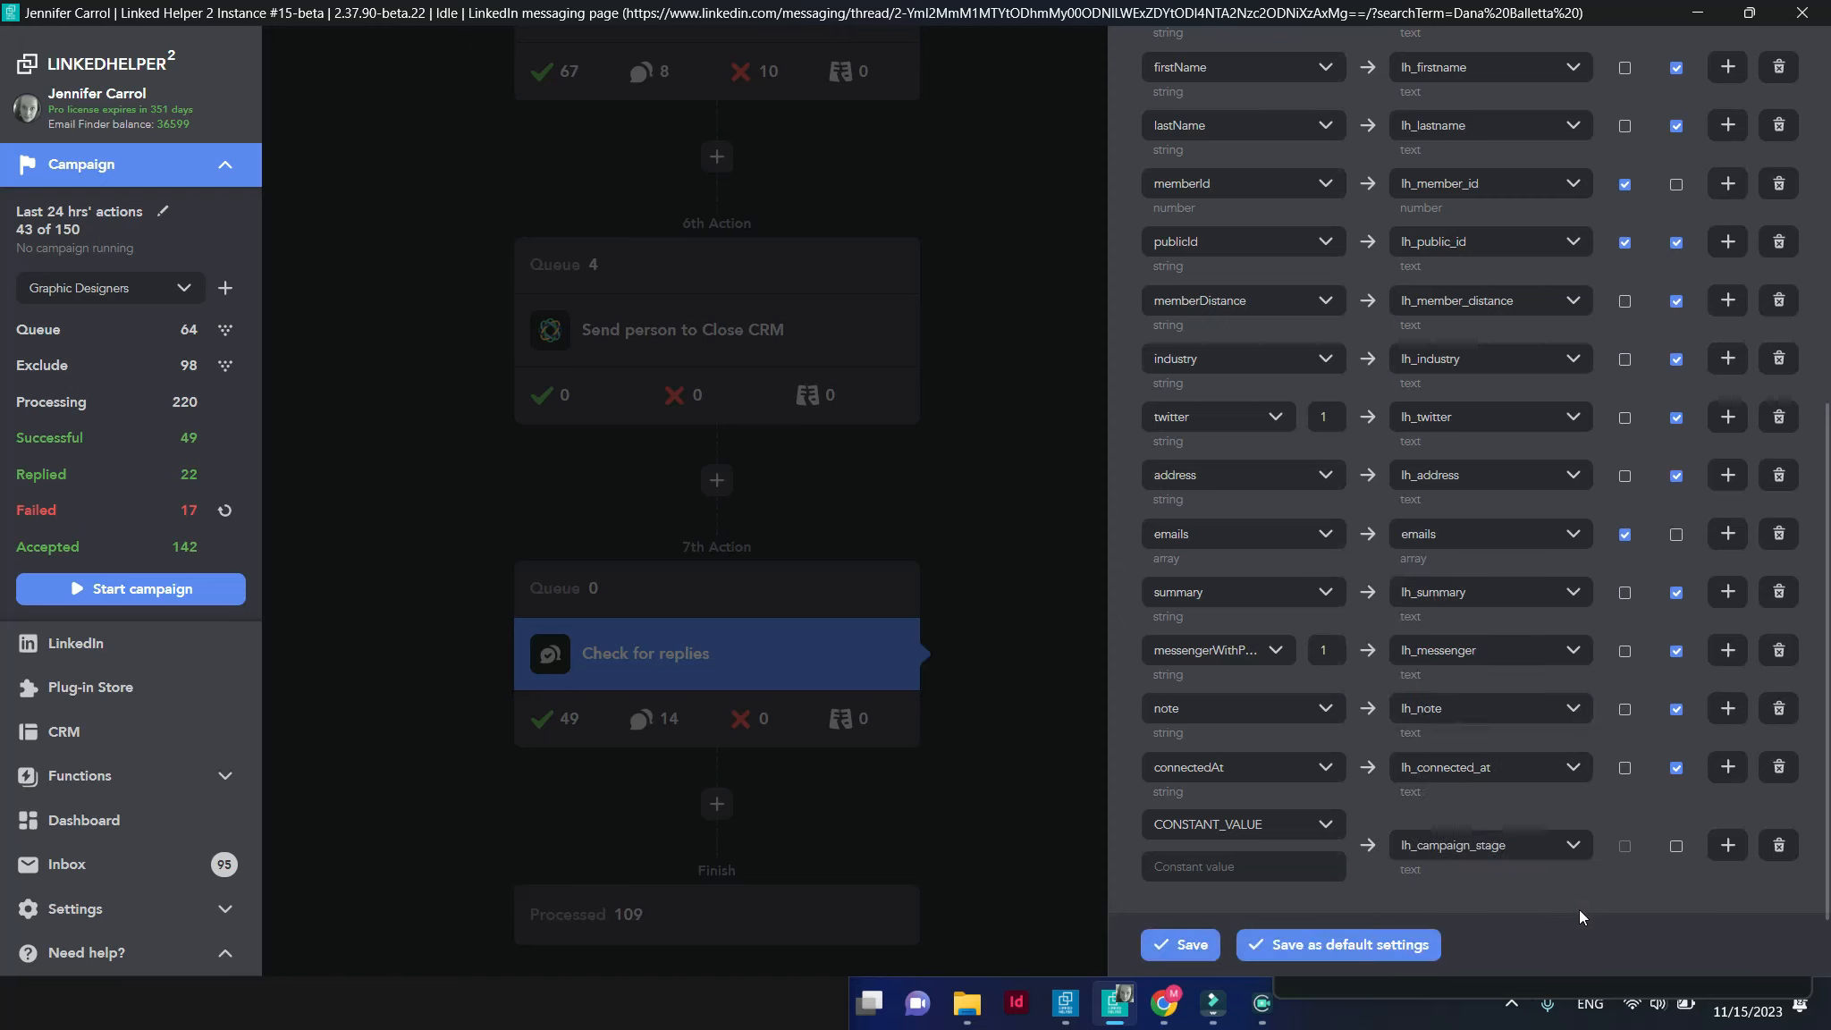
Set the constant value to "replied to follow-up", enable overwriting for lh_campaign_stage, and save the custom settings
{"action": "left_click", "coordinate": [1296, 866]}
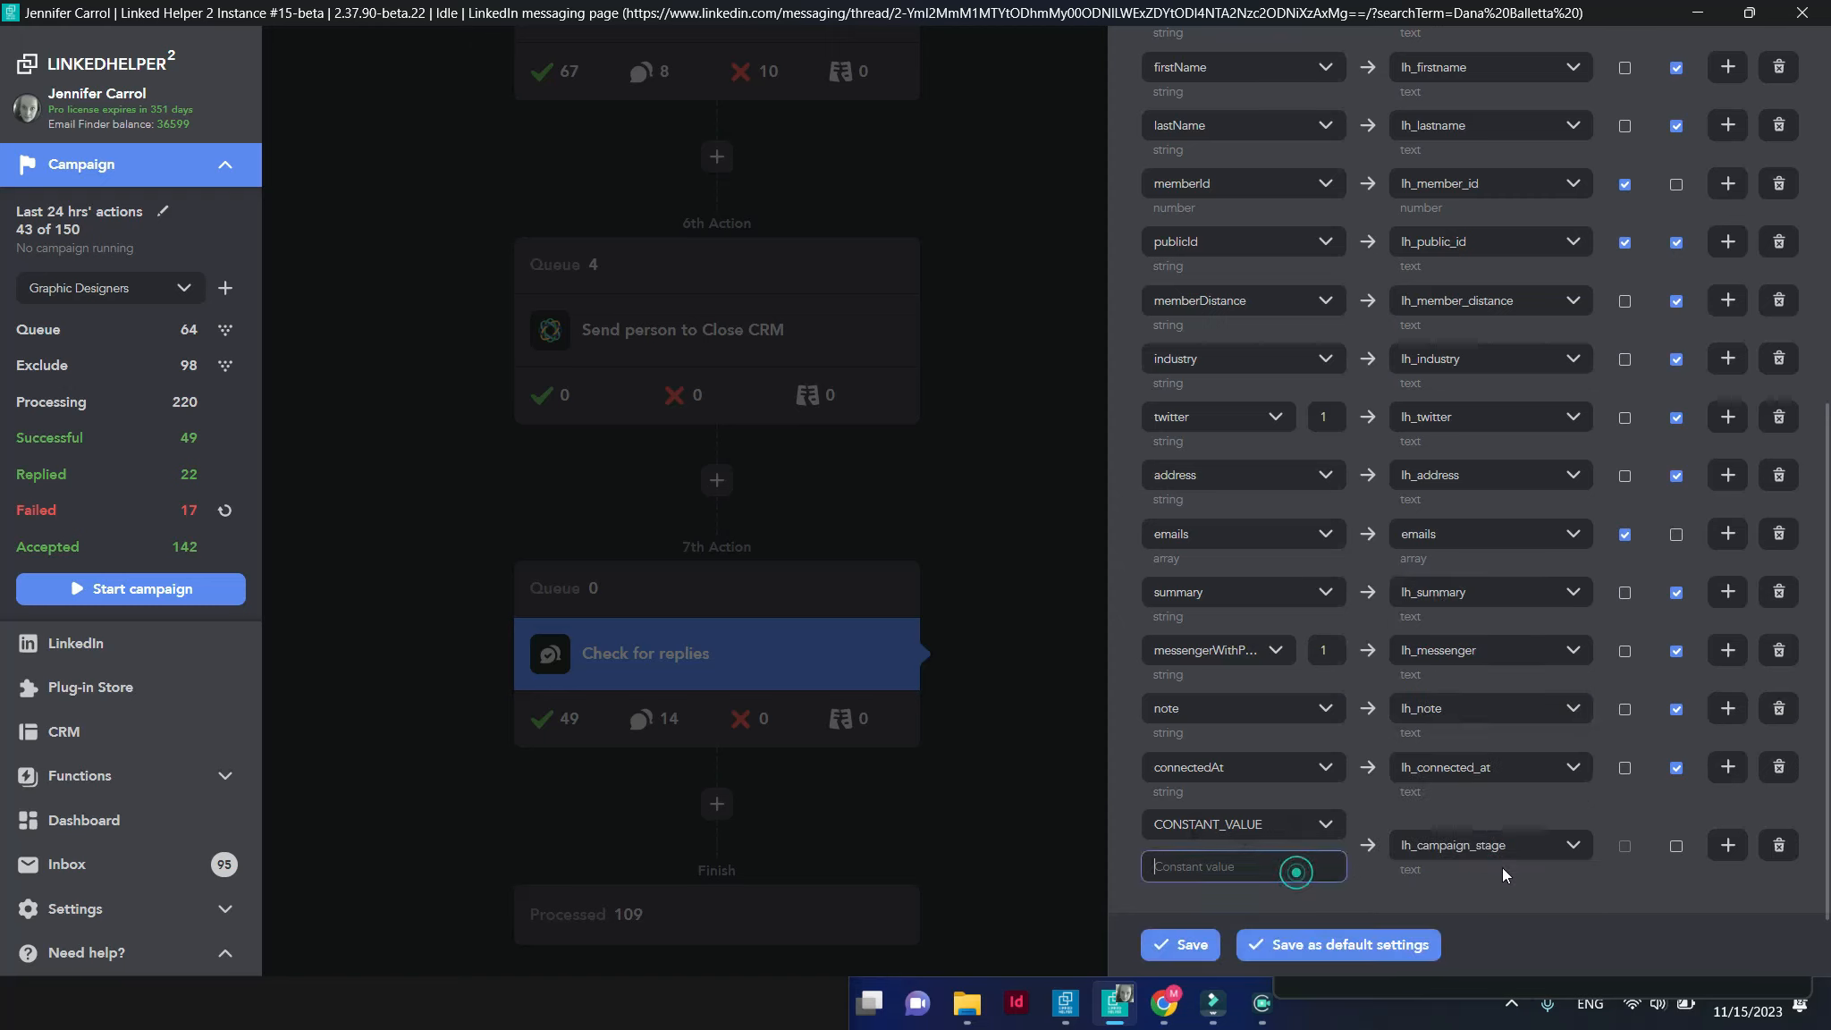
{"action": "type", "text": "replied to follow-up"}
{"action": "left_click", "coordinate": [1676, 848]}
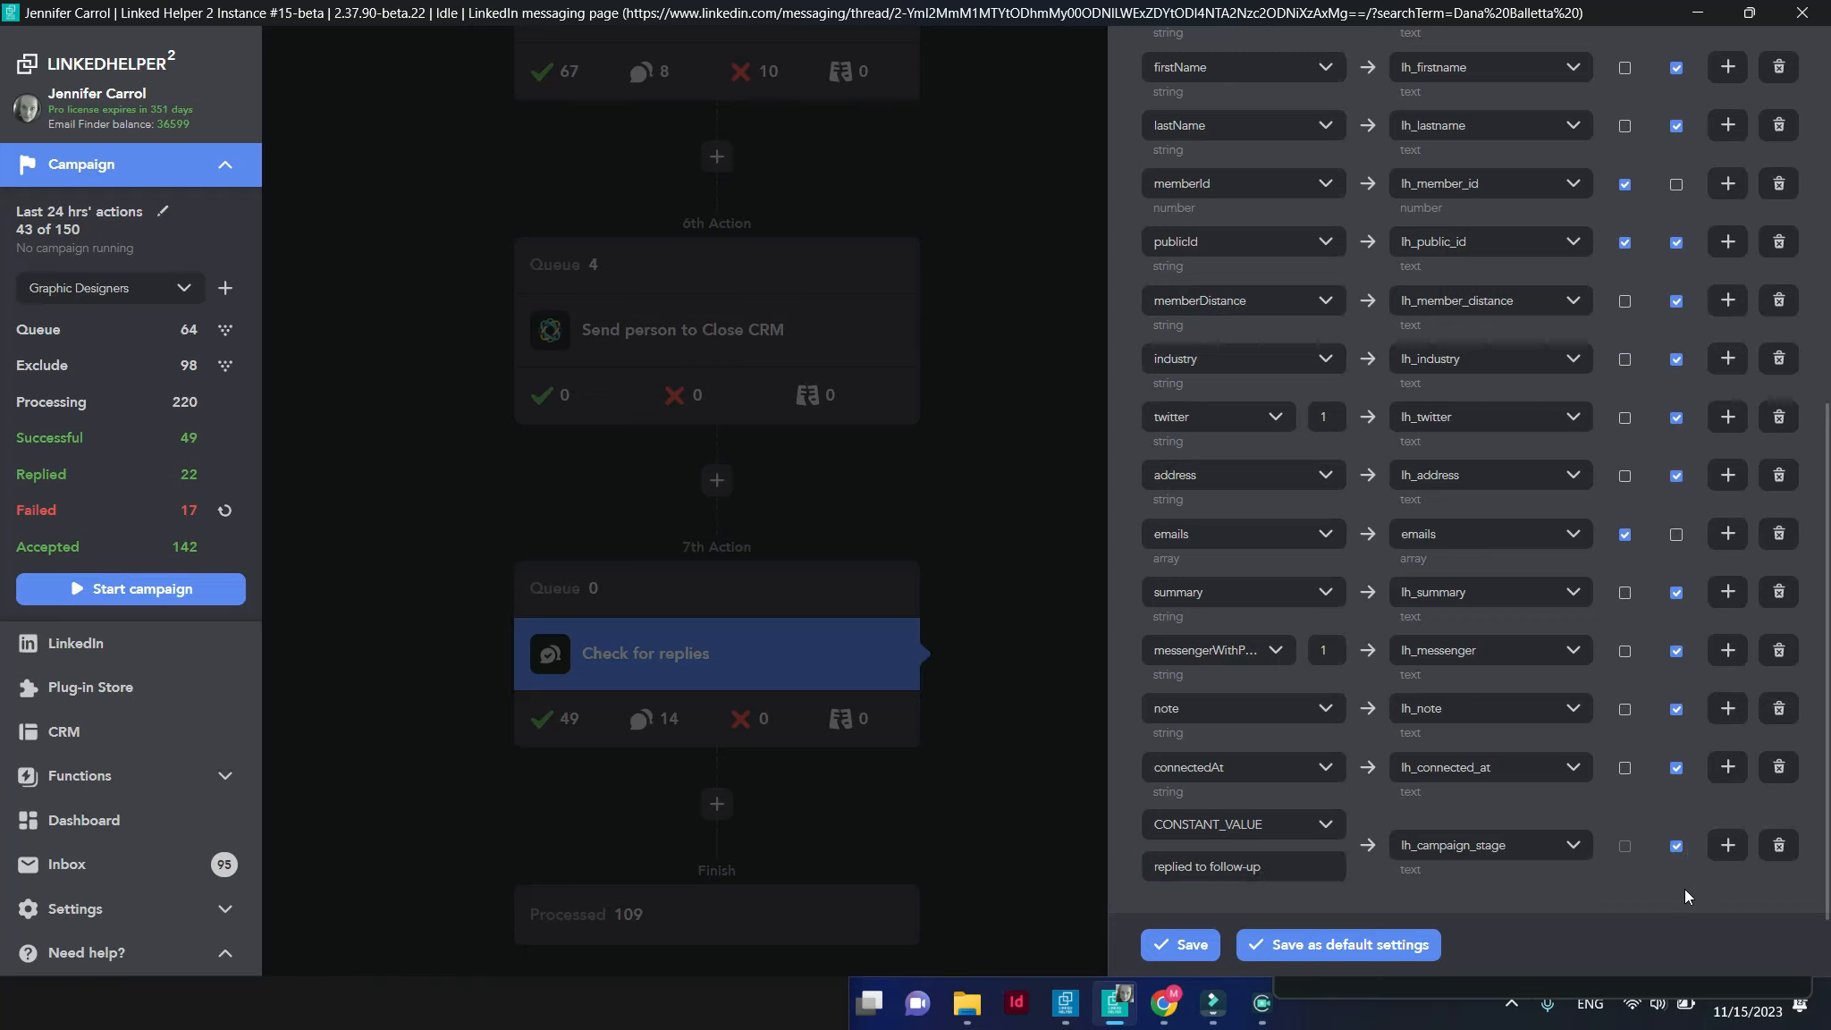
{"action": "left_click", "coordinate": [1182, 946]}
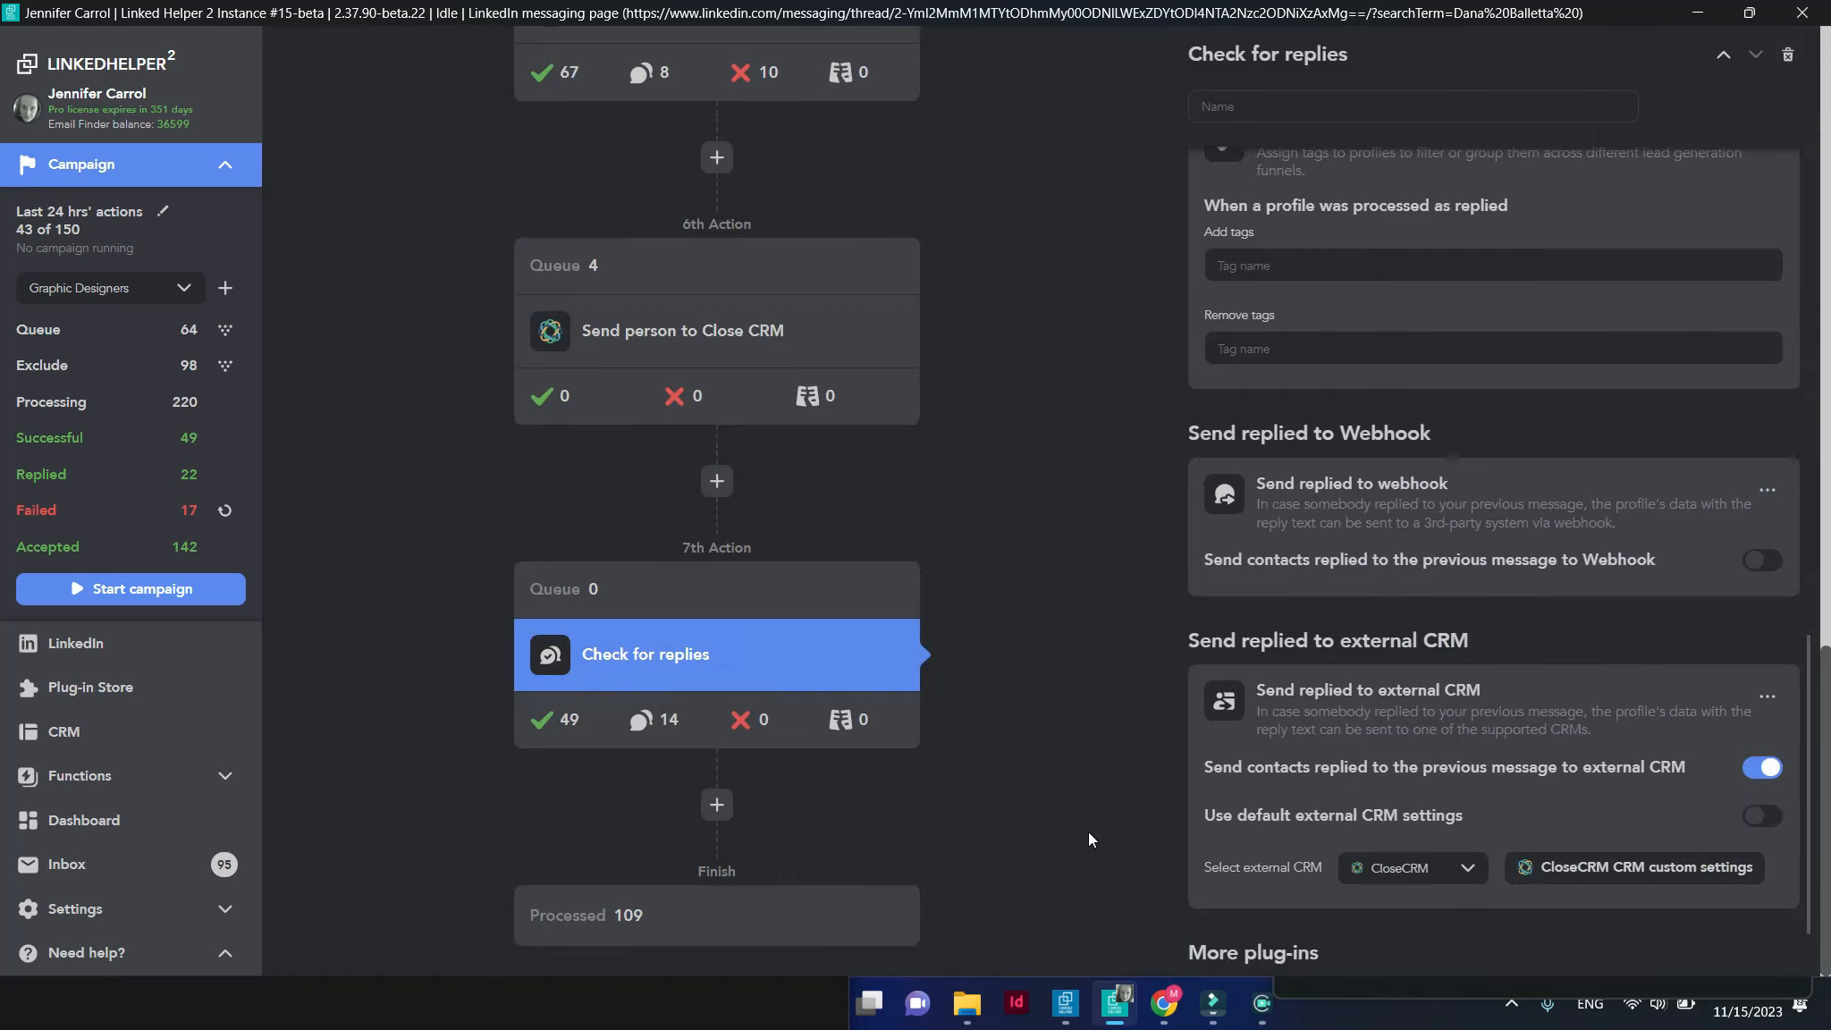
In the Message to 1st connections action, enable sending contacts who replied to the previous message to external CRM
{"action": "scroll", "coordinate": [1089, 831], "scroll_direction": "up", "scroll_amount": 5}
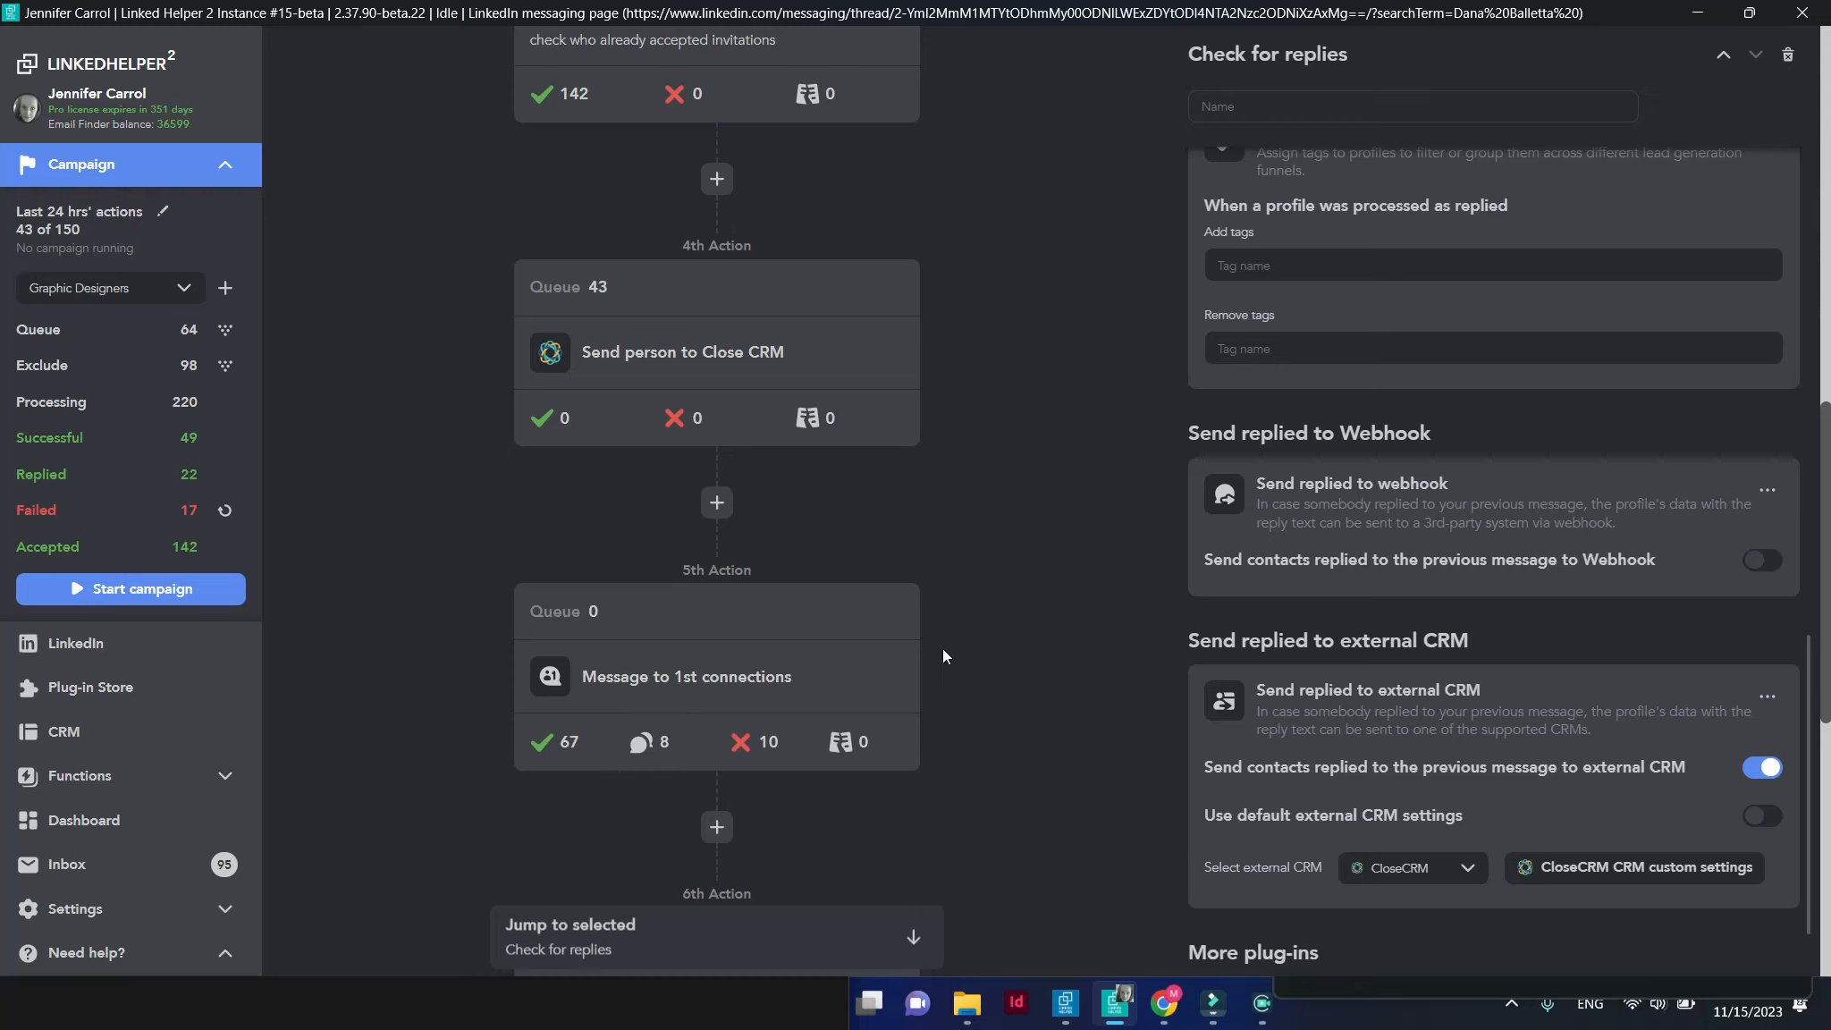
{"action": "left_click", "coordinate": [842, 678]}
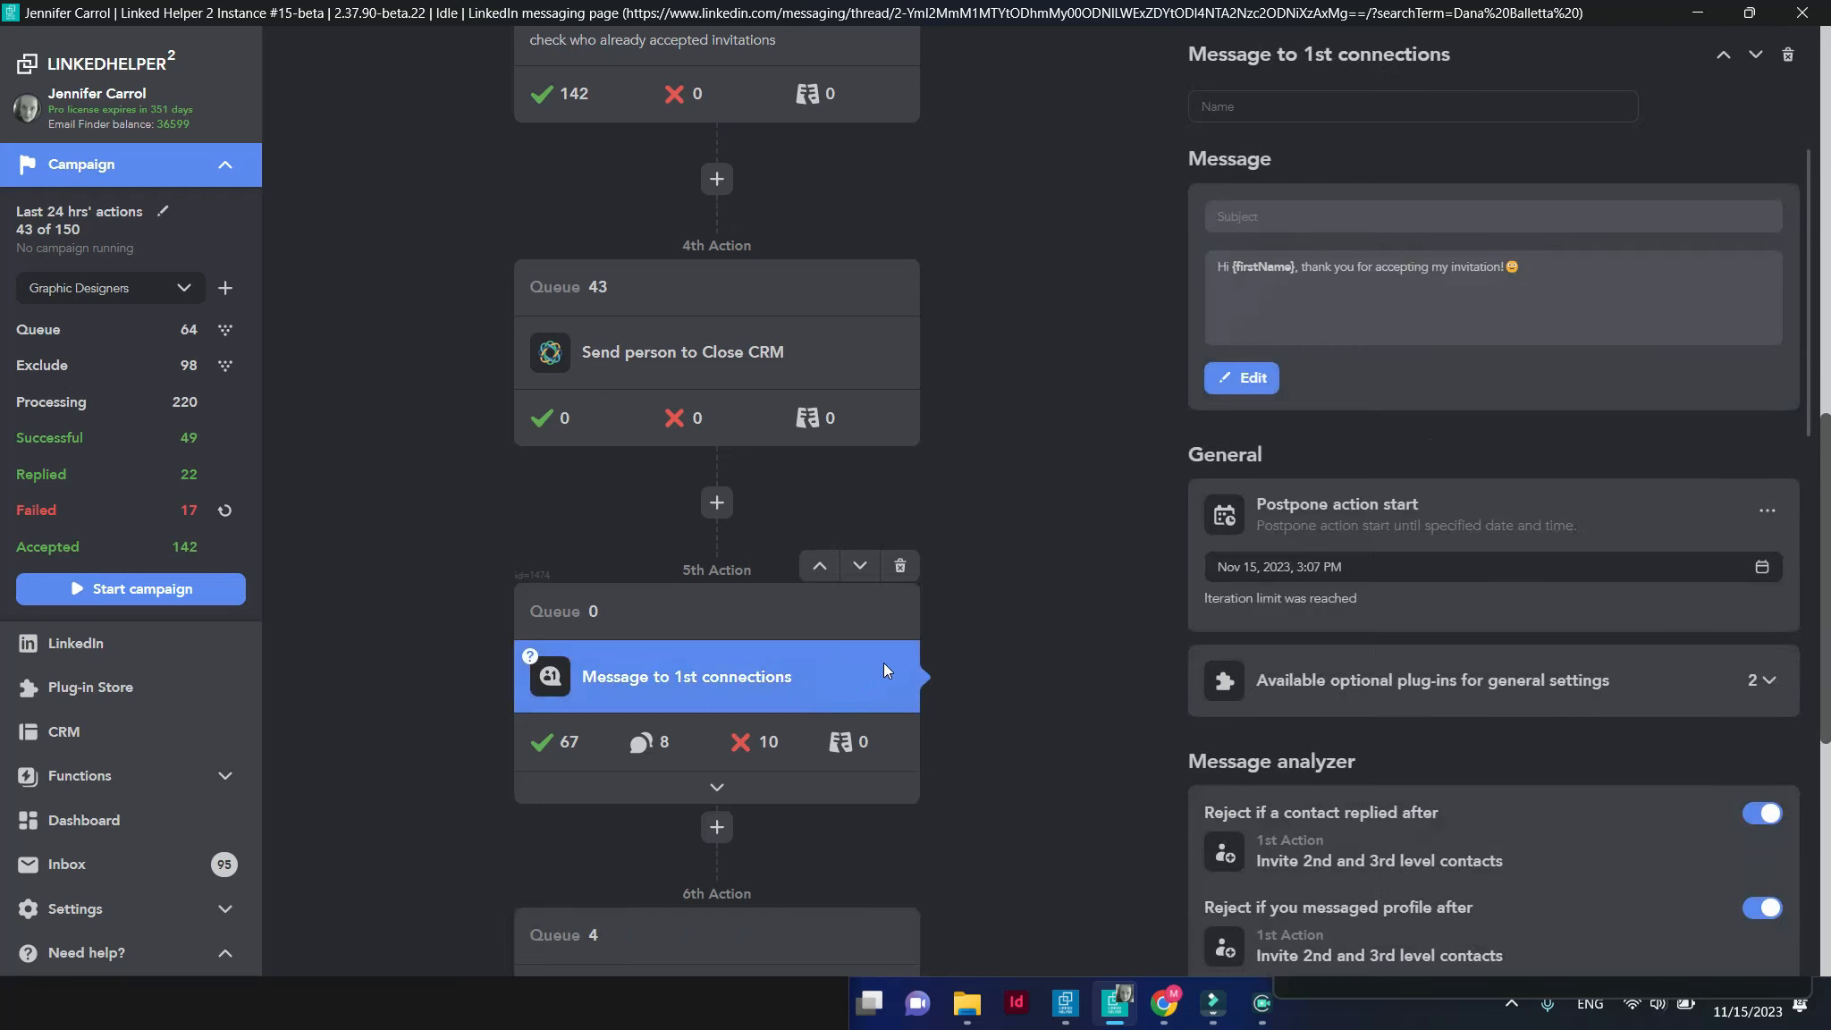
{"action": "scroll", "coordinate": [1664, 822], "scroll_direction": "down", "scroll_amount": 3}
{"action": "scroll", "coordinate": [1674, 832], "scroll_direction": "down", "scroll_amount": 8}
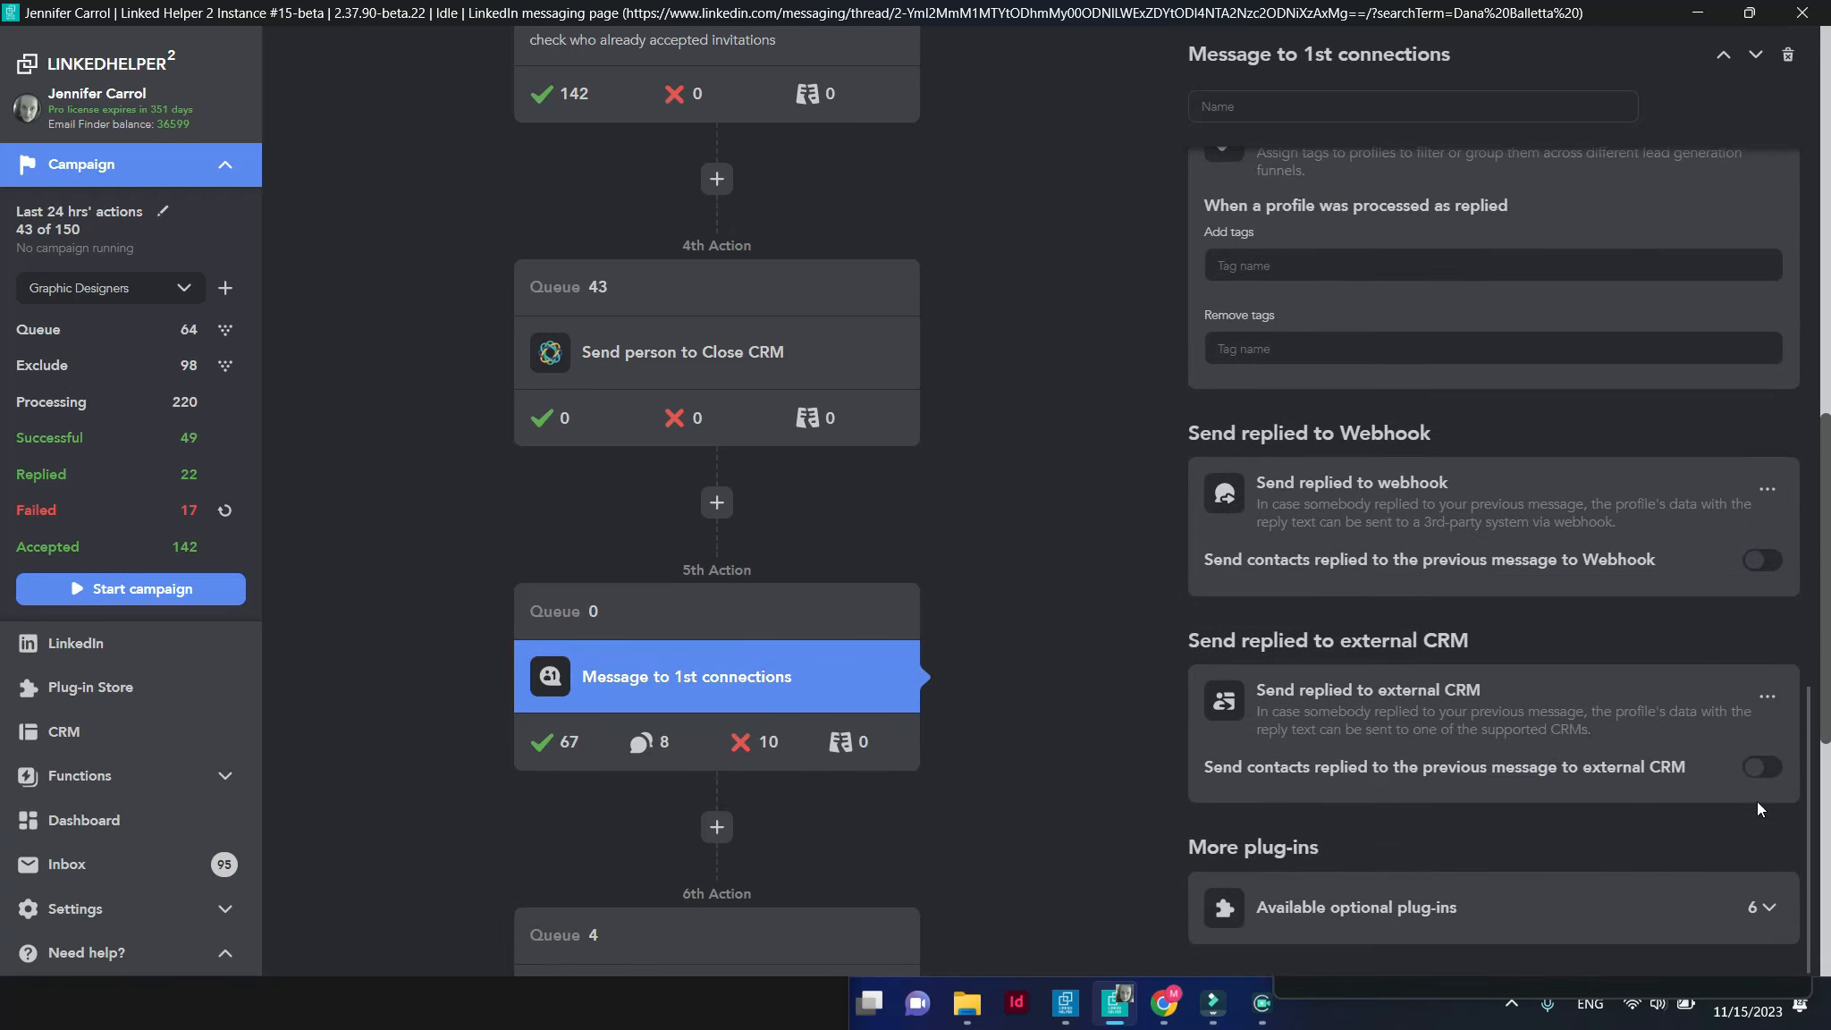
{"action": "left_click", "coordinate": [1772, 771]}
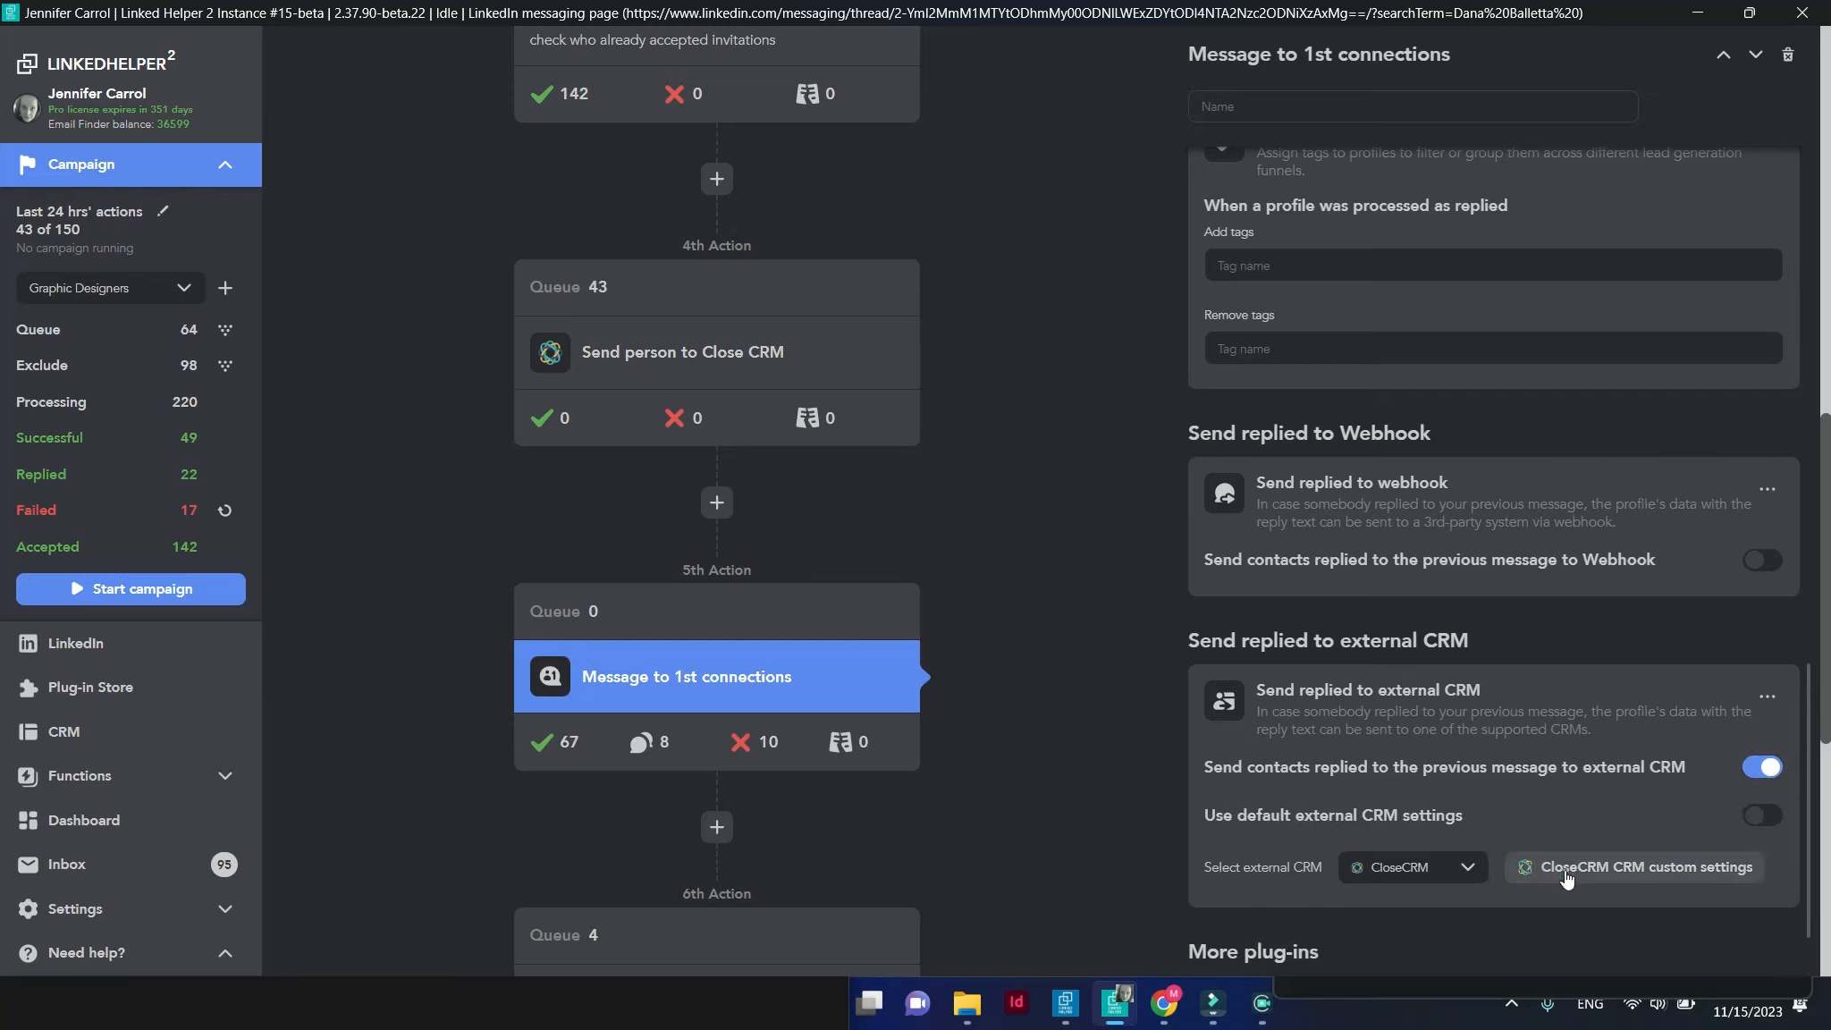
In the message action's CloseCRM custom settings, map CONSTANT_VALUE to the lh_campaign_stage CRM field for persons
{"action": "left_click", "coordinate": [1588, 867]}
{"action": "scroll", "coordinate": [1586, 805], "scroll_direction": "down", "scroll_amount": 6}
{"action": "left_click", "coordinate": [1729, 769]}
{"action": "left_click", "coordinate": [1327, 829]}
{"action": "left_click", "coordinate": [1280, 566]}
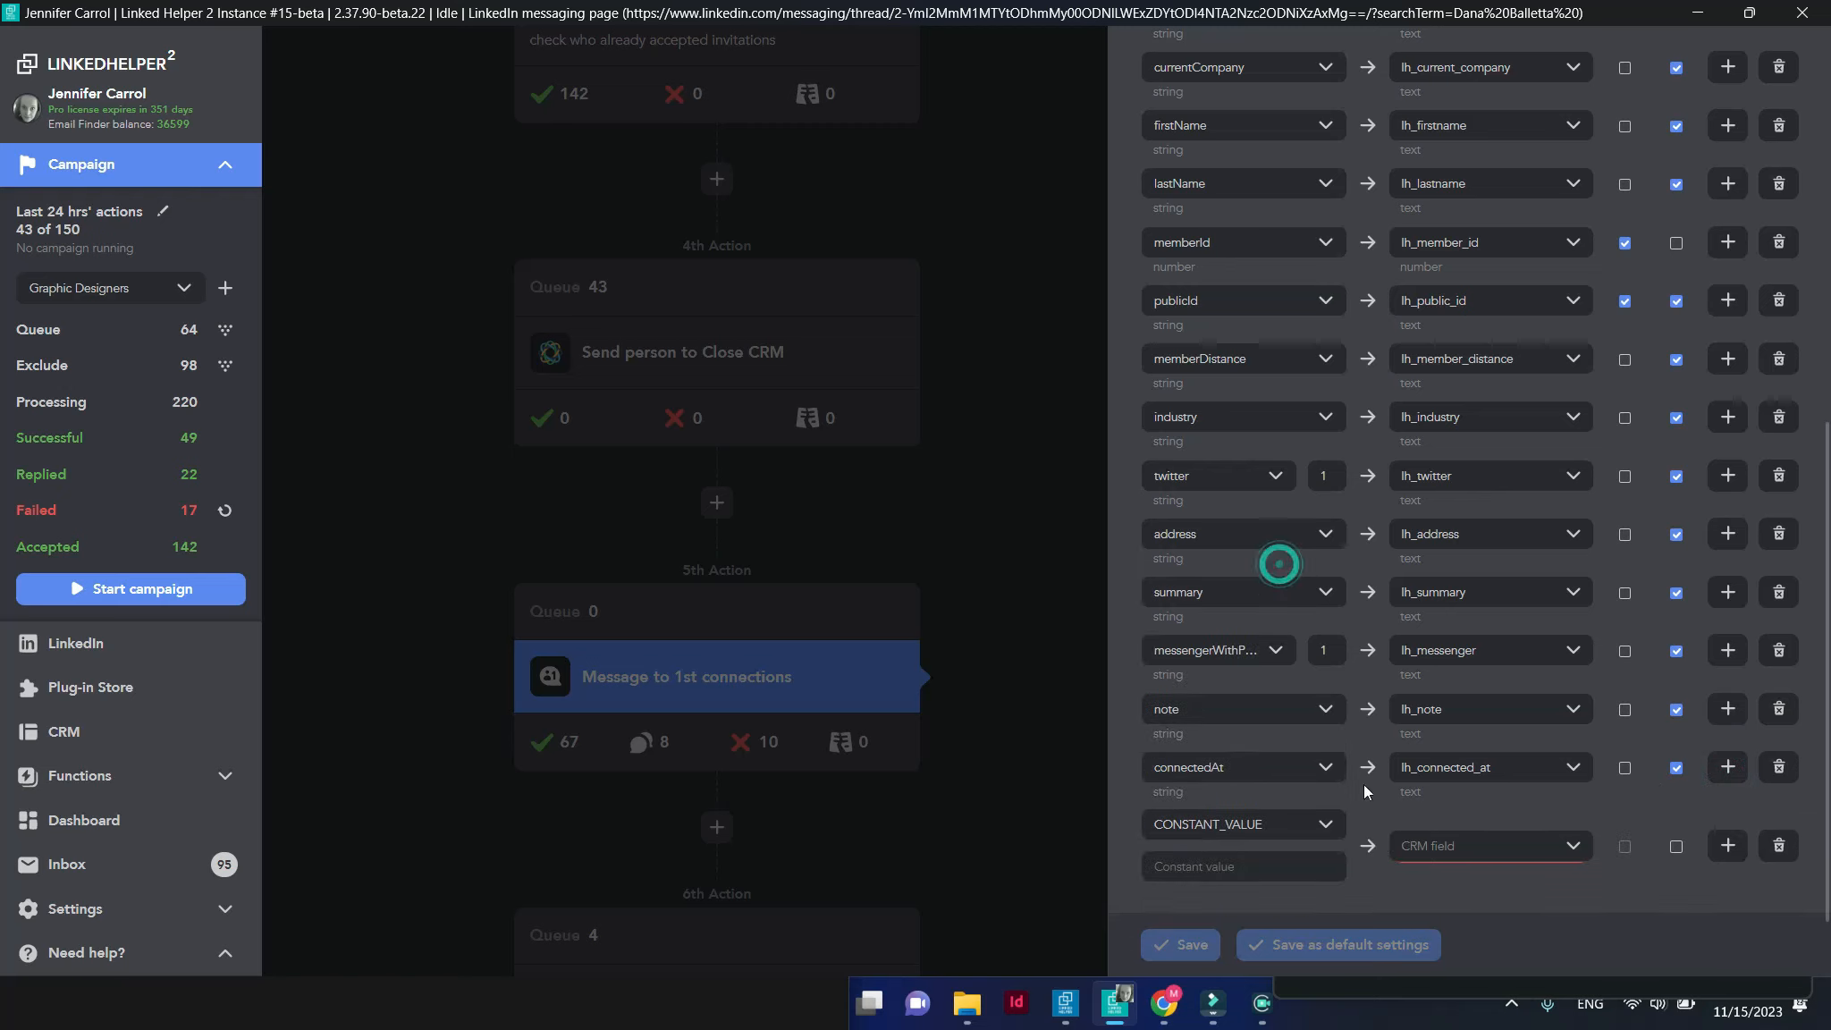
{"action": "left_click", "coordinate": [1436, 849]}
{"action": "left_click", "coordinate": [1443, 816]}
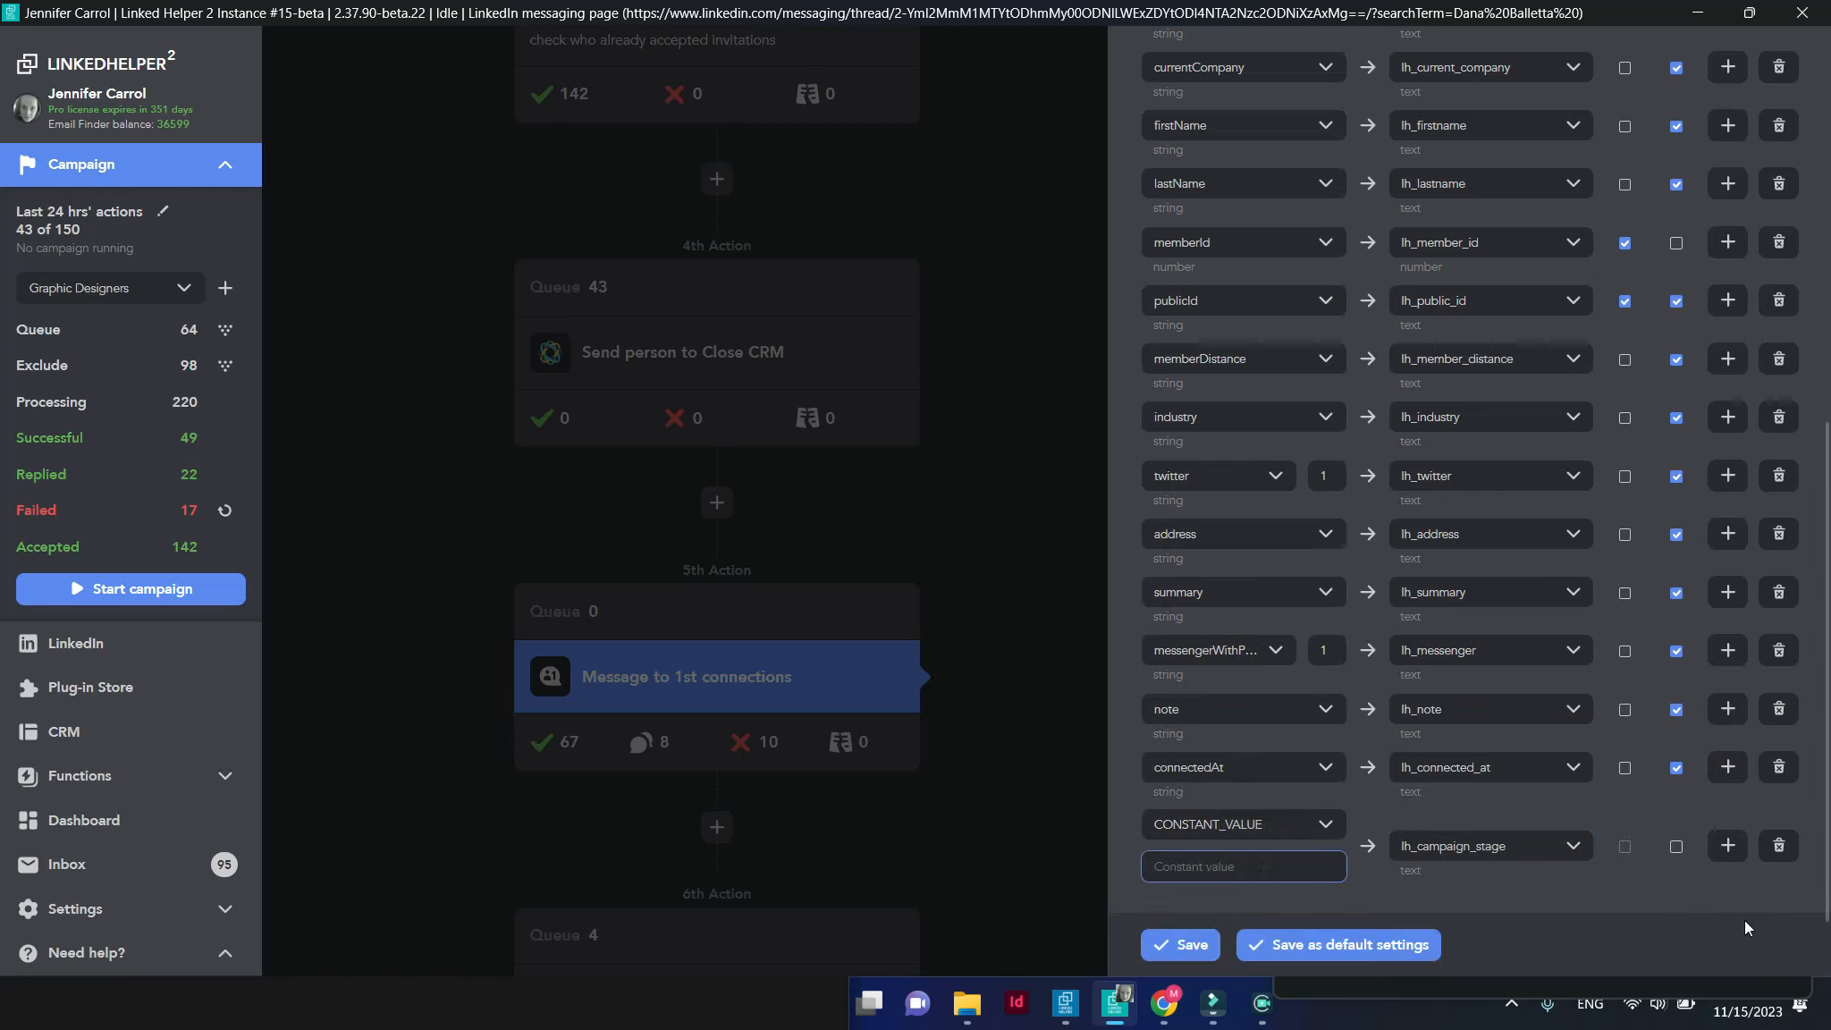
Set the constant value to "replied to invite", enable overwriting for lh_campaign_stage, and save the message action's CRM settings
{"action": "type", "text": "replied to invite"}
{"action": "left_click", "coordinate": [1677, 847]}
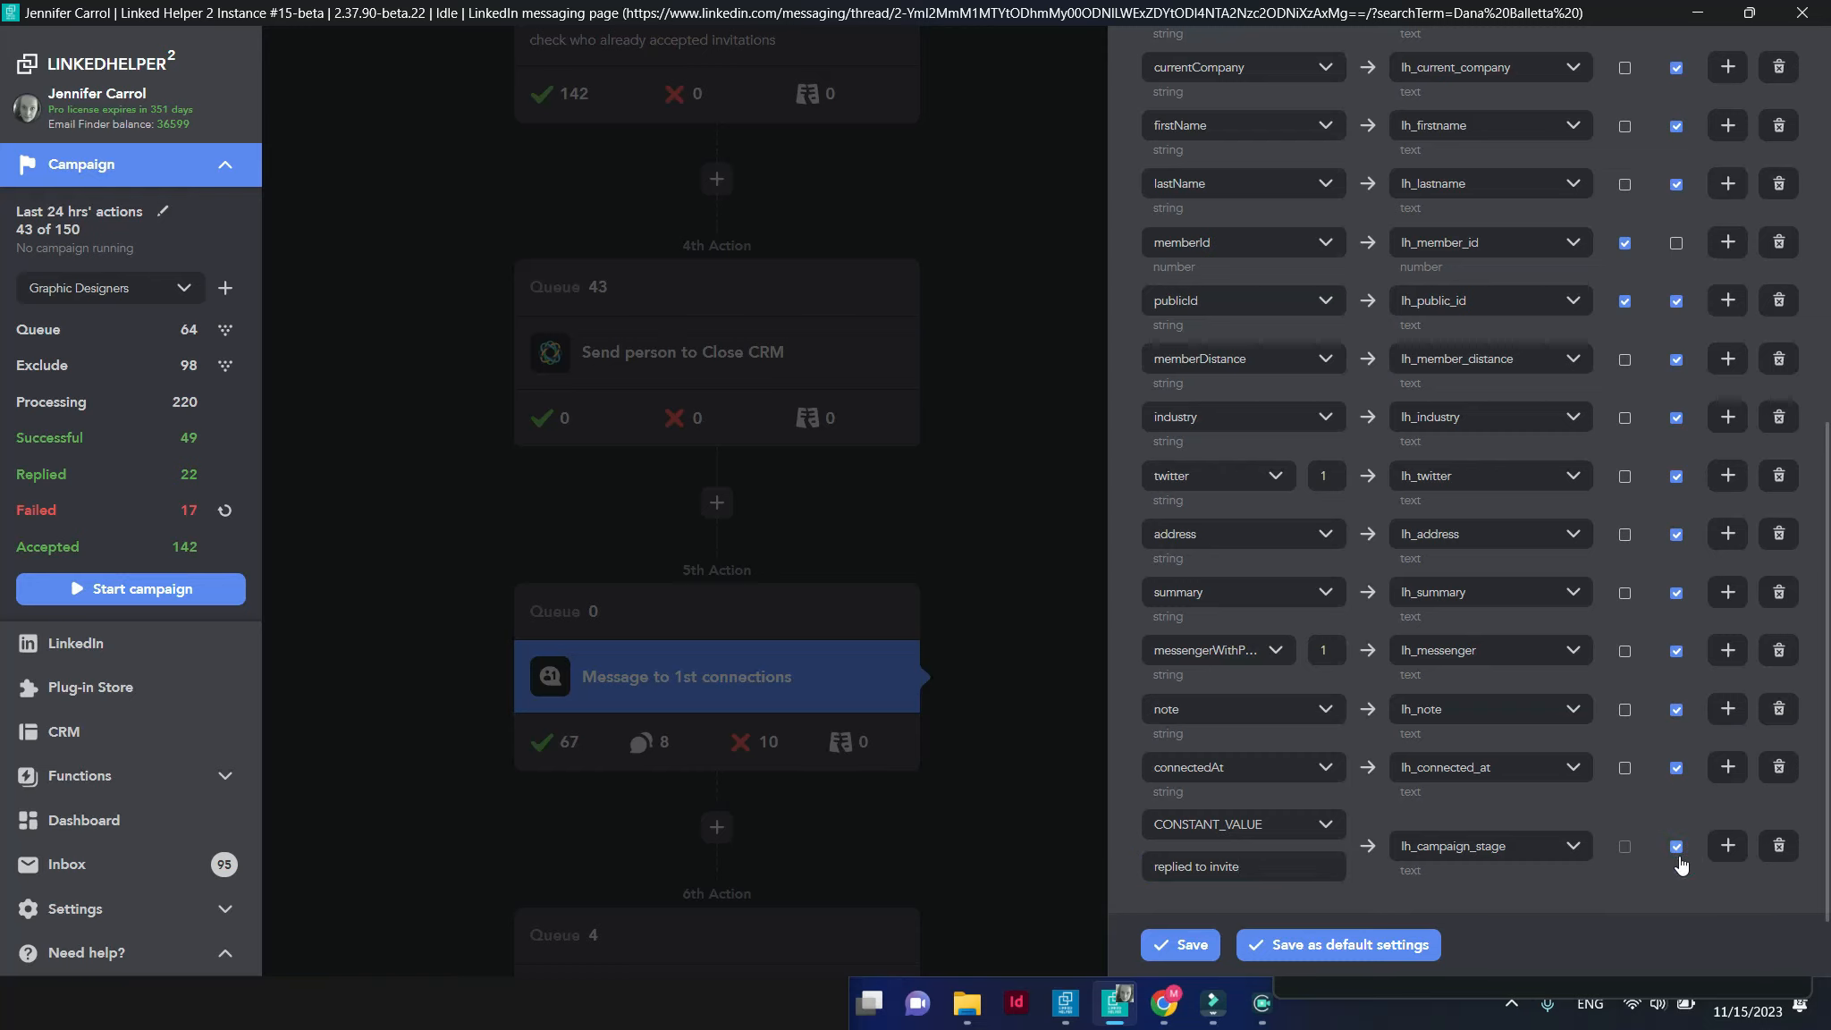
{"action": "left_click", "coordinate": [1181, 945]}
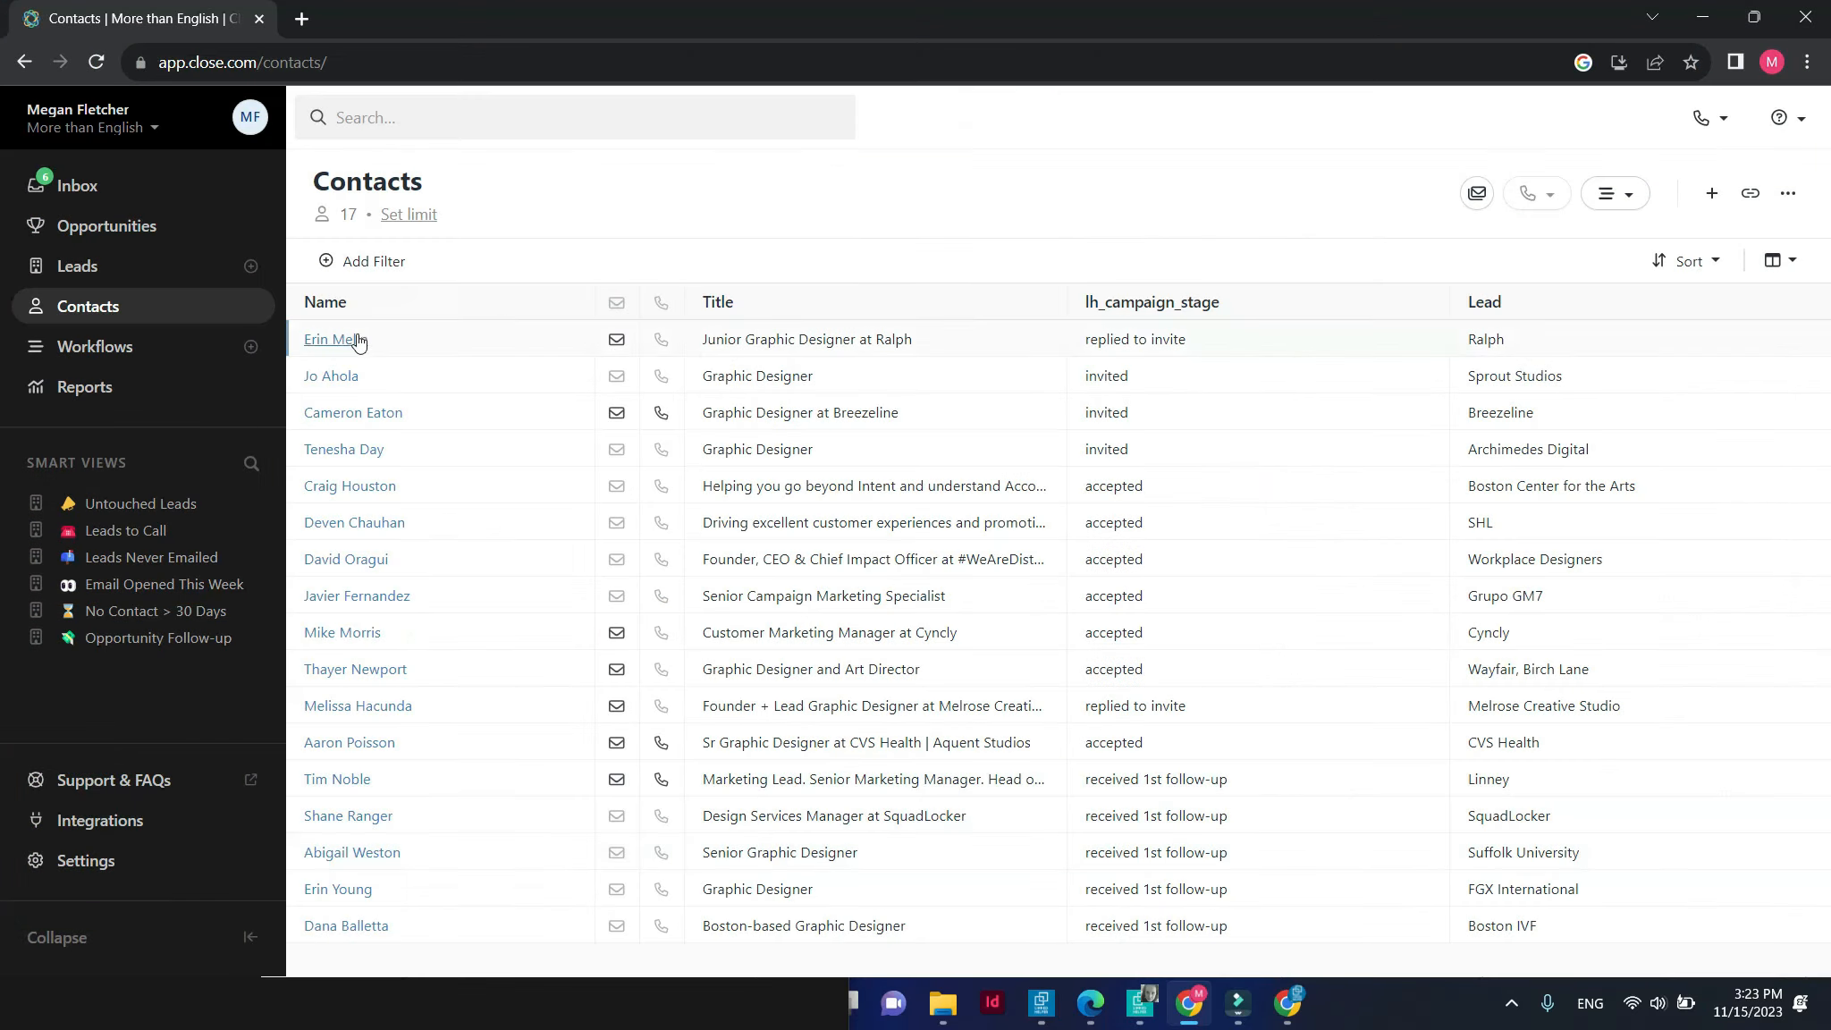
In Close, open the first contact with the "replied to invite" stage and expand the latest lh_linkedIn_chat message
{"action": "left_click", "coordinate": [355, 341]}
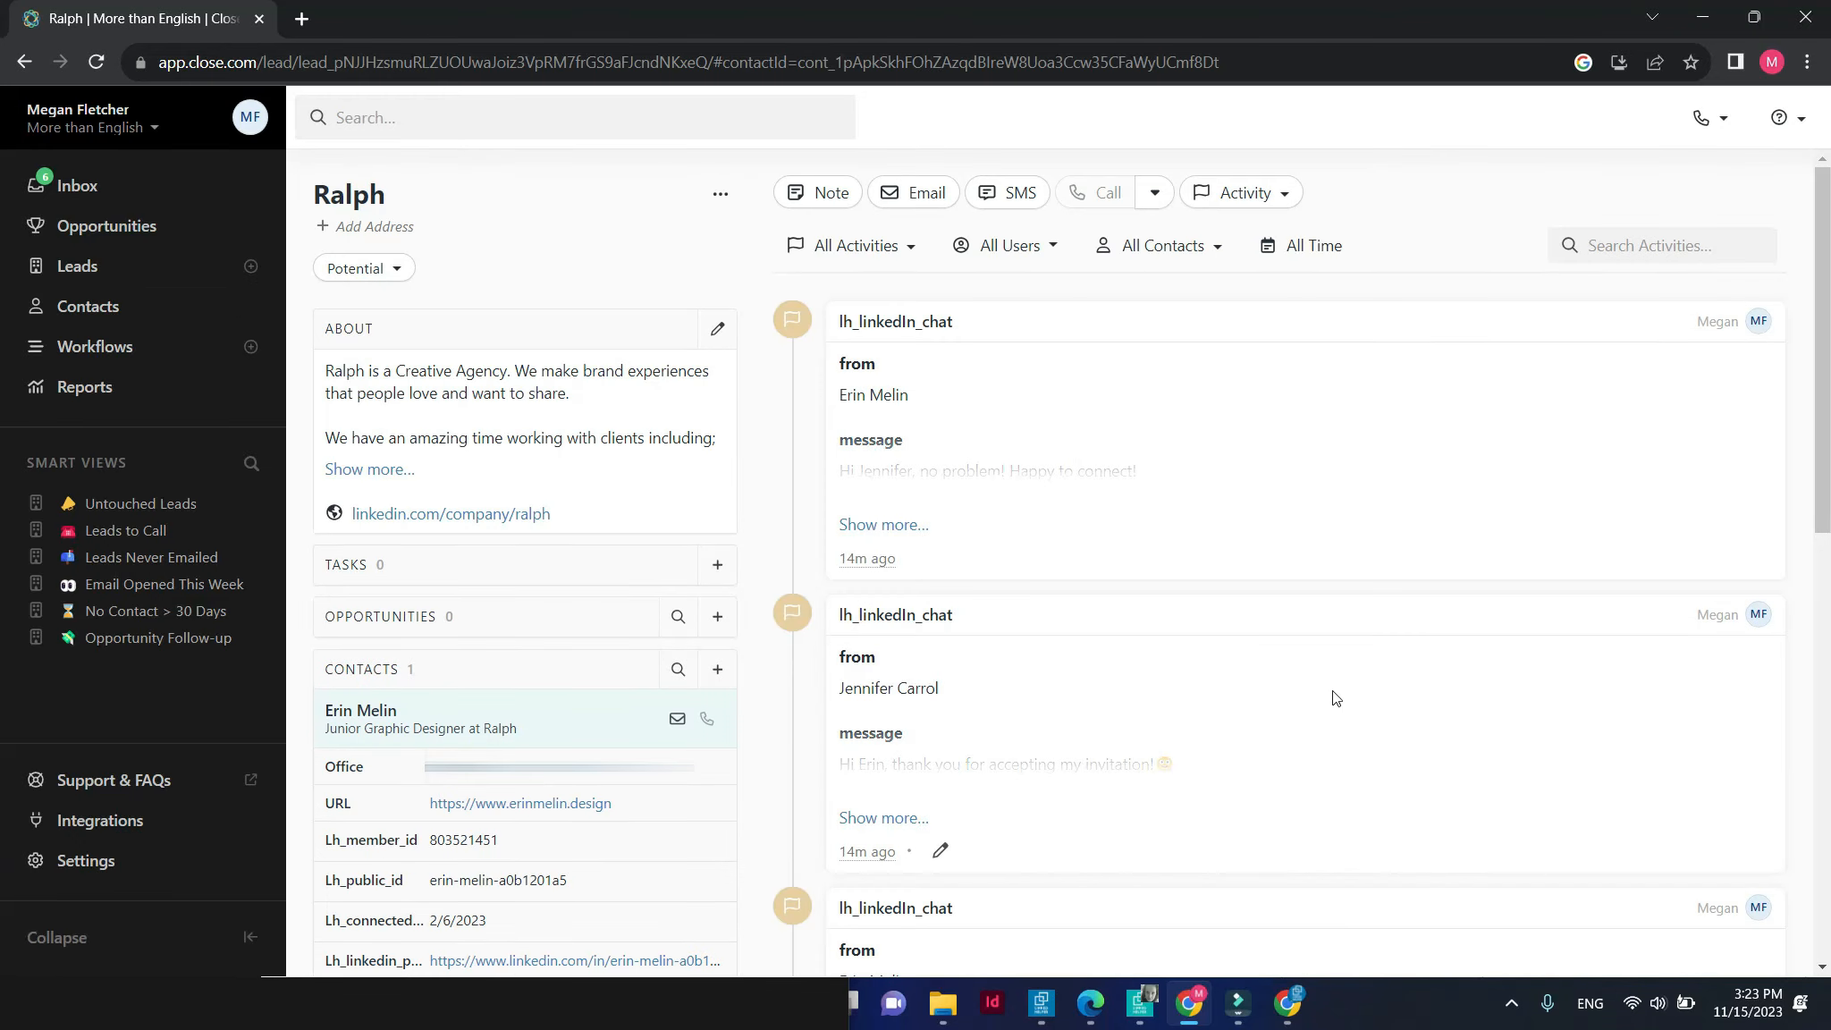
{"action": "left_click", "coordinate": [869, 528]}
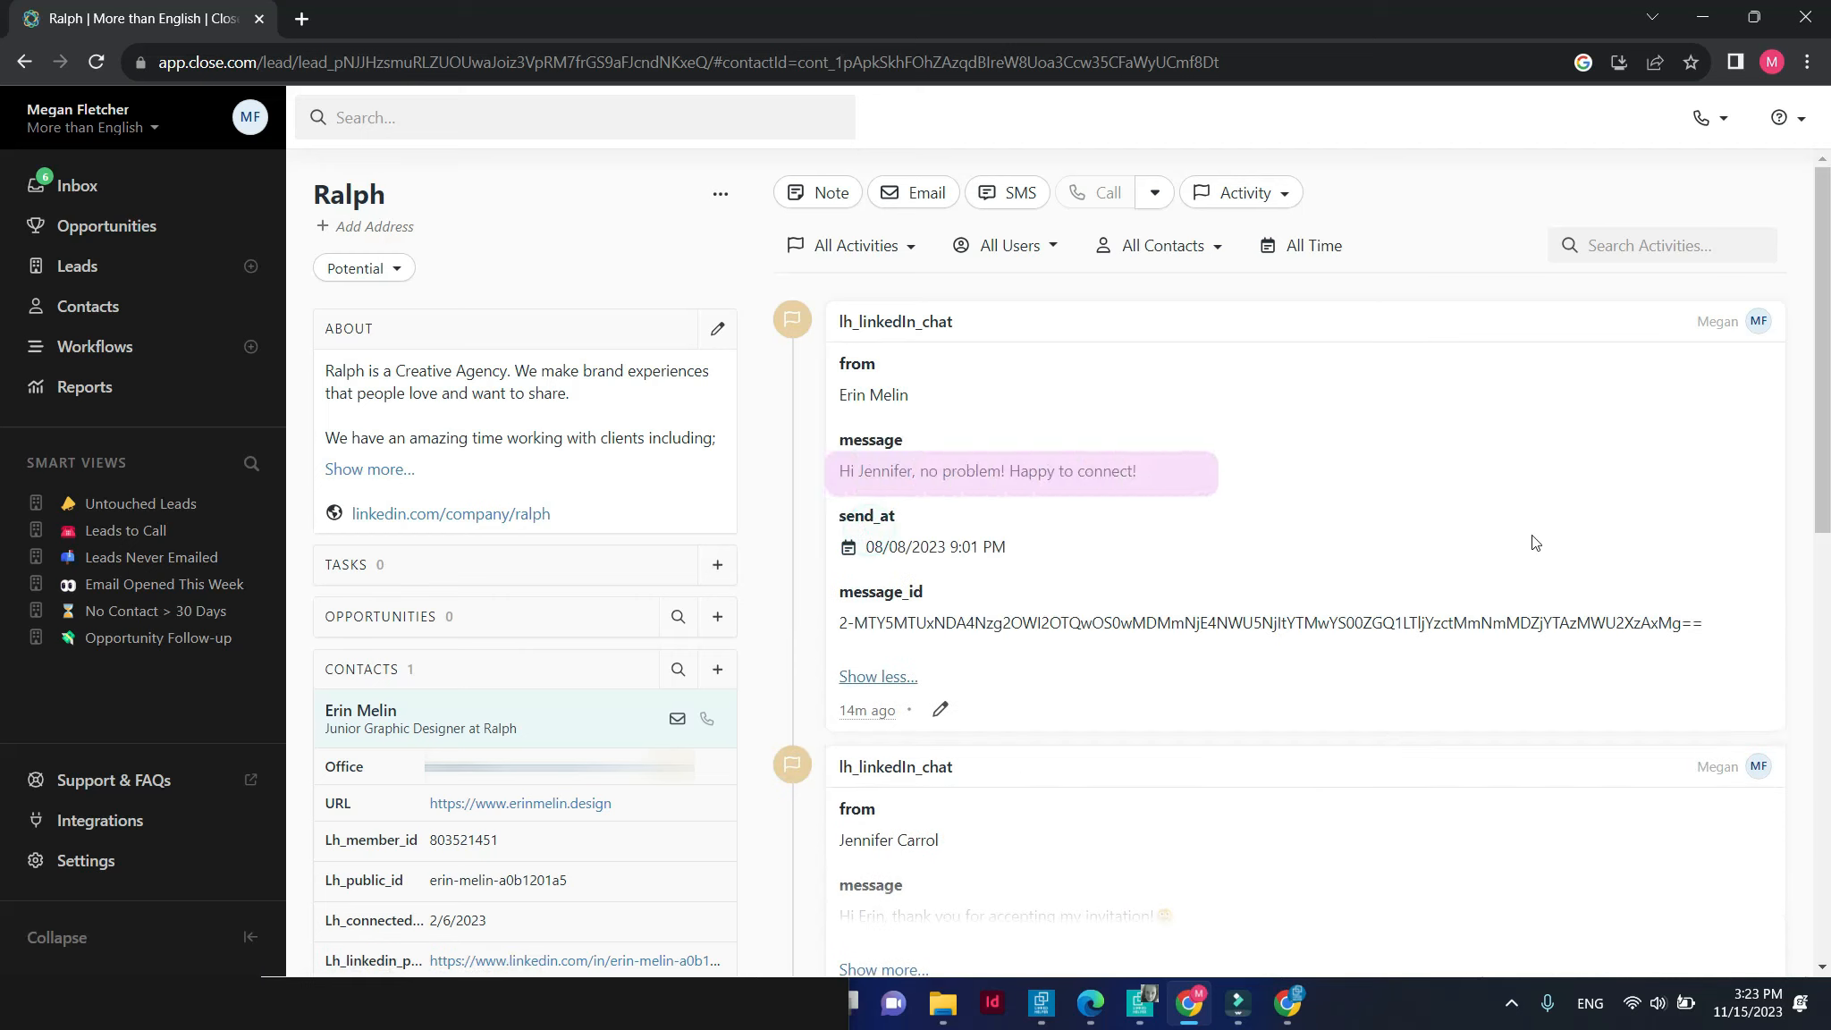